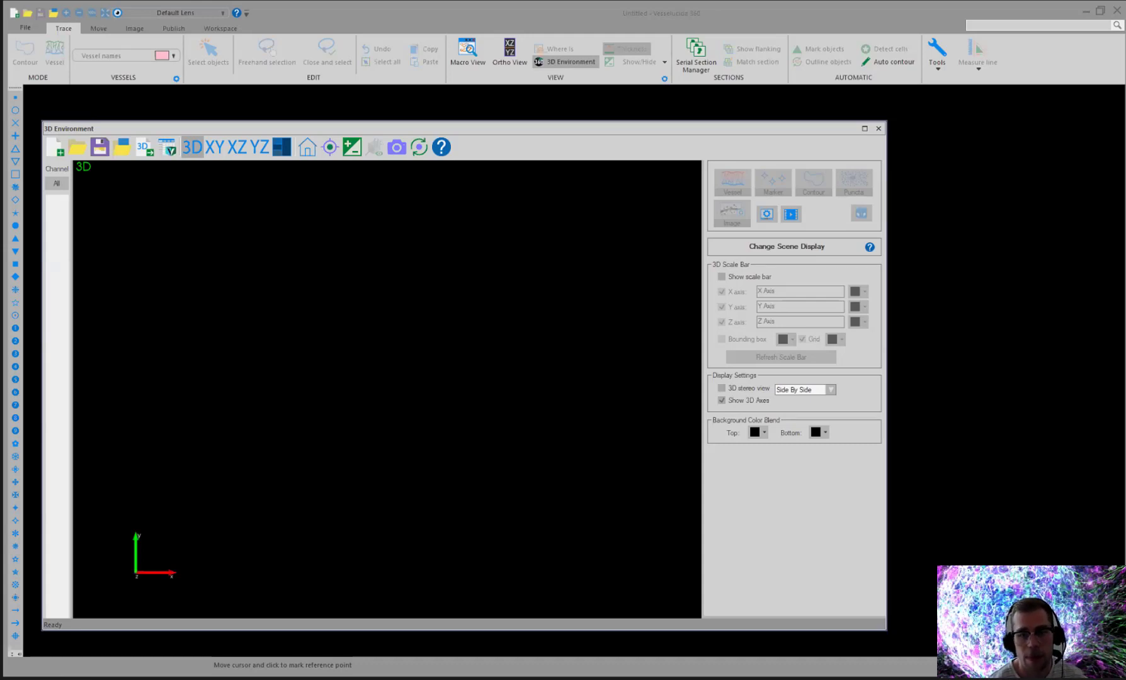
# Step: Load the vessel image stack into the 3D Environment for viewing as a 3D volume
pyautogui.moveTo(867, 477); pyautogui.dragTo(450, 388)
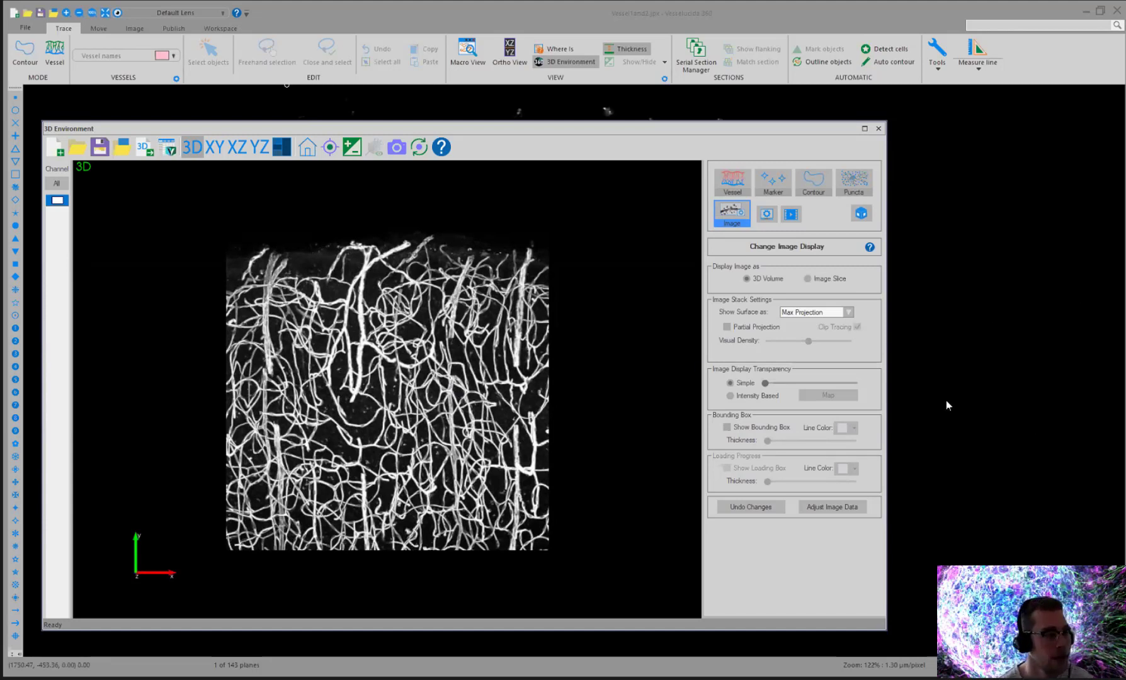
pyautogui.scroll(2, 576, 196)
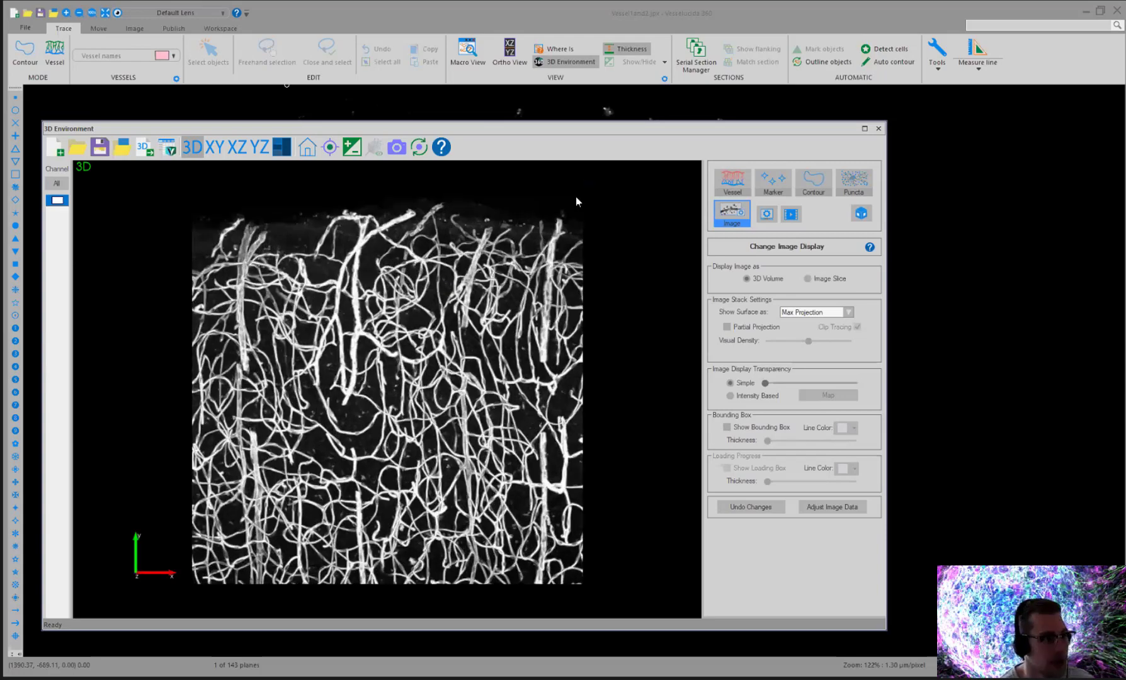
pyautogui.moveTo(441, 310); pyautogui.dragTo(327, 331)
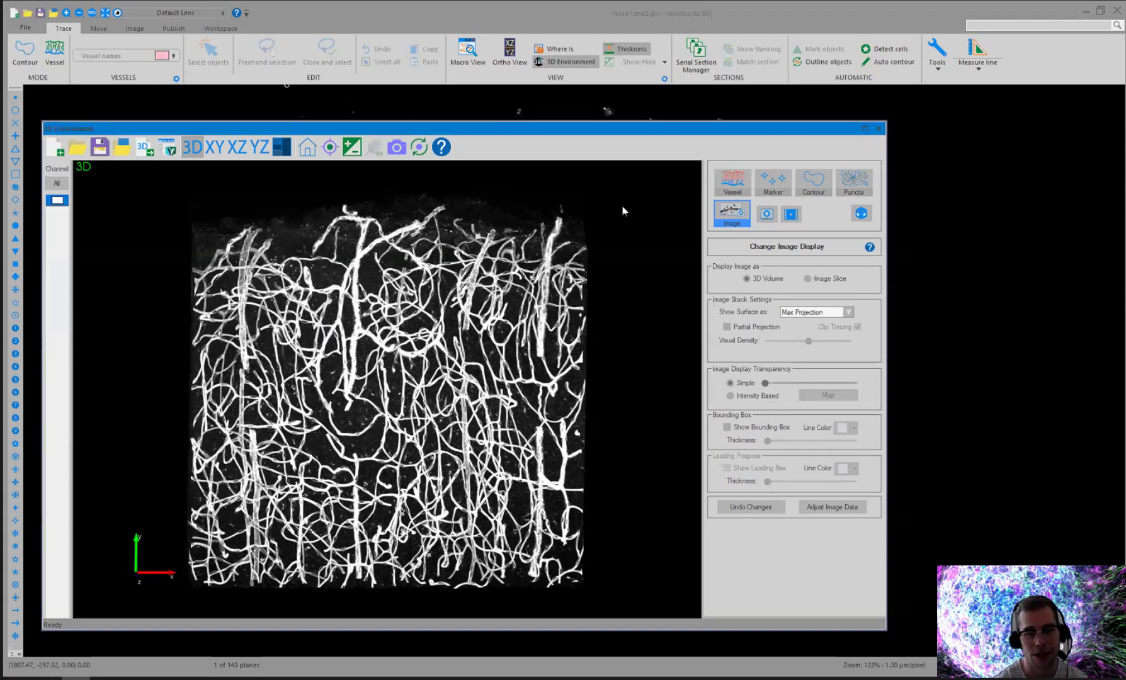
# Step: Examine the vessel network in the 3D volume, comparing the overall layout with close-ups of individual branches
pyautogui.moveTo(424, 319); pyautogui.dragTo(423, 293)
pyautogui.scroll(2, 416, 372)
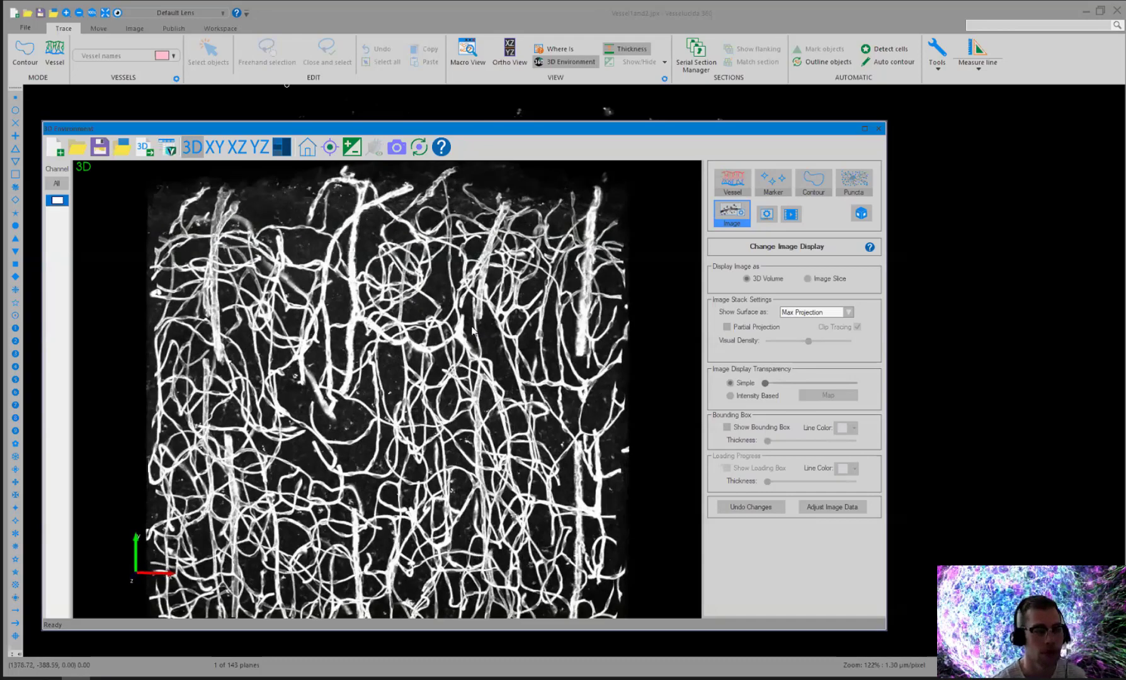
pyautogui.scroll(4, 421, 365)
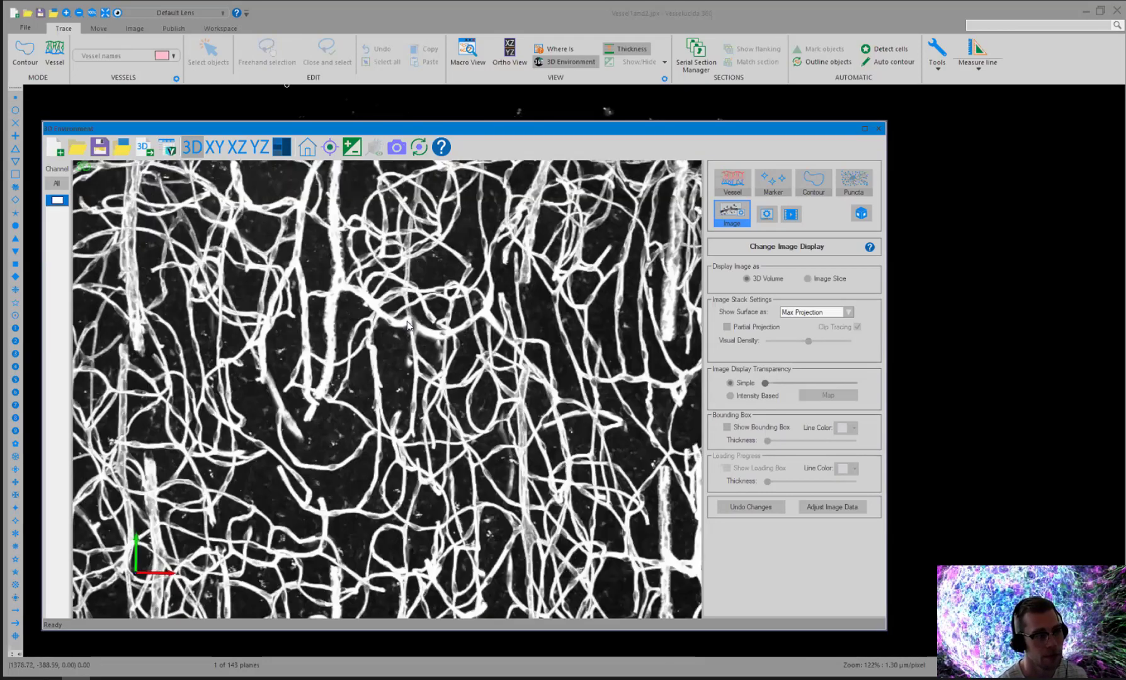
pyautogui.scroll(2, 422, 361)
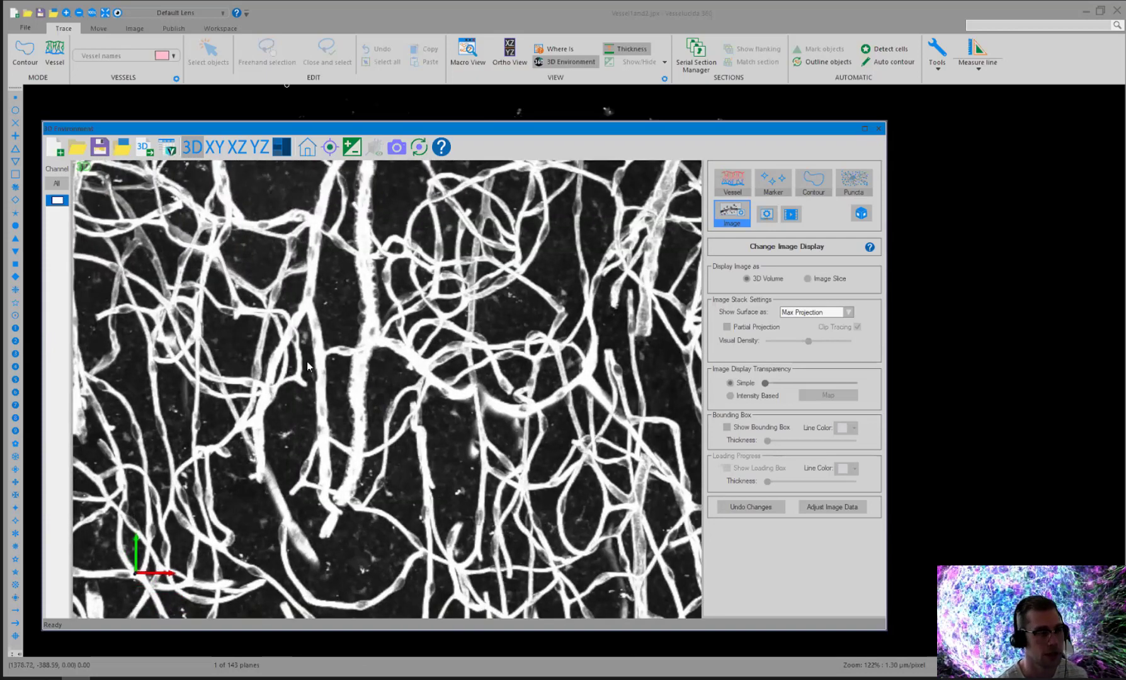
pyautogui.scroll(2, 340, 296)
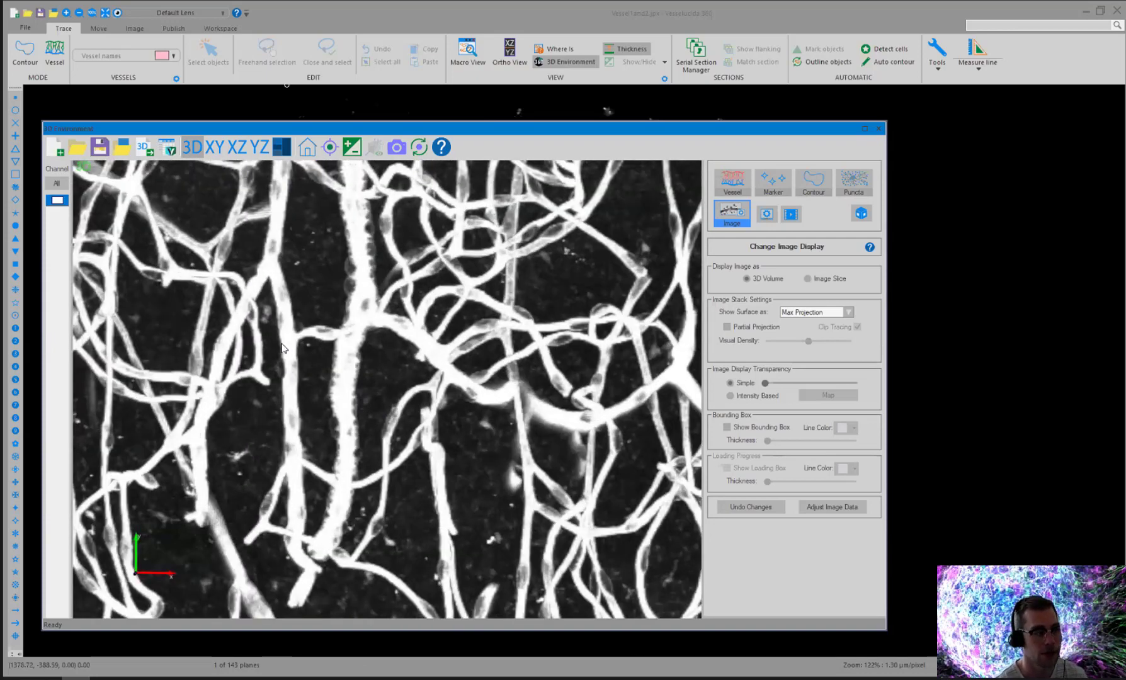
pyautogui.scroll(-2, 471, 383)
pyautogui.scroll(-5, 471, 382)
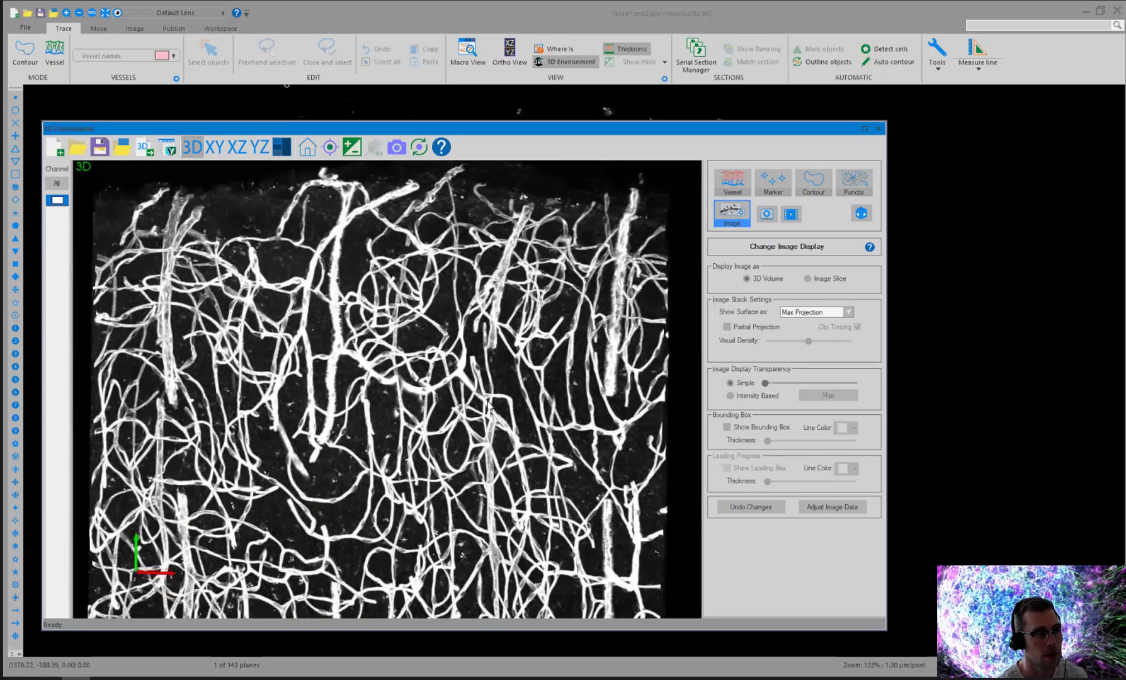
pyautogui.moveTo(488, 403); pyautogui.dragTo(440, 358, button='middle')
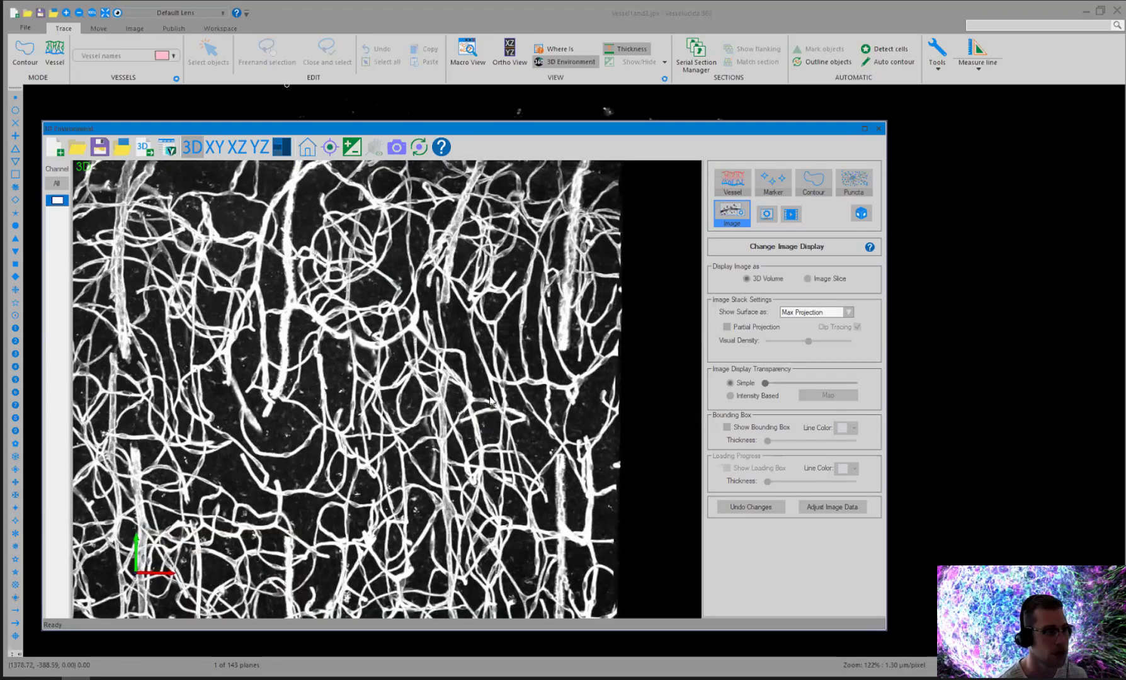
pyautogui.scroll(5, 406, 367)
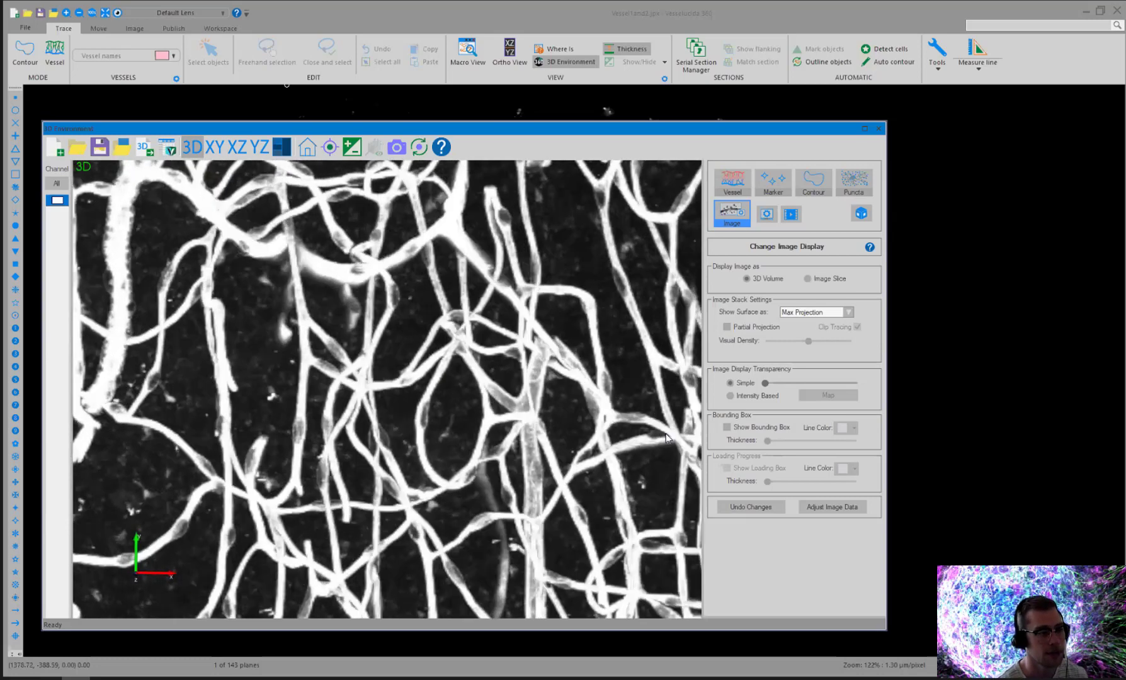
pyautogui.moveTo(608, 325); pyautogui.dragTo(569, 352)
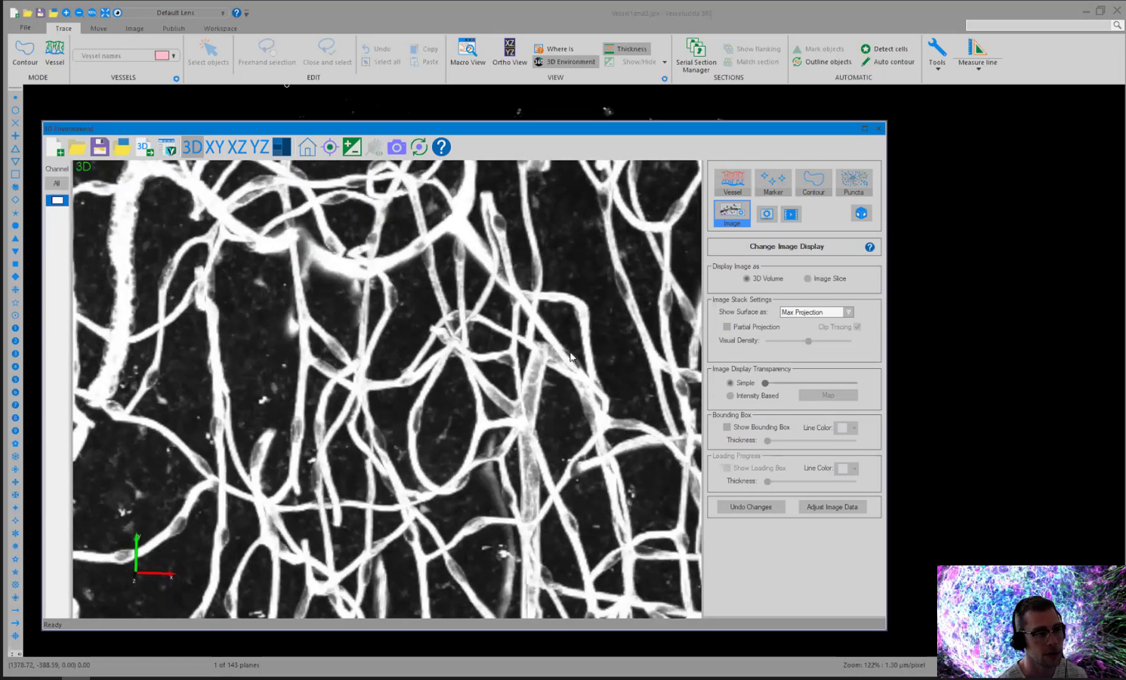
pyautogui.scroll(-5, 554, 373)
pyautogui.scroll(1, 577, 181)
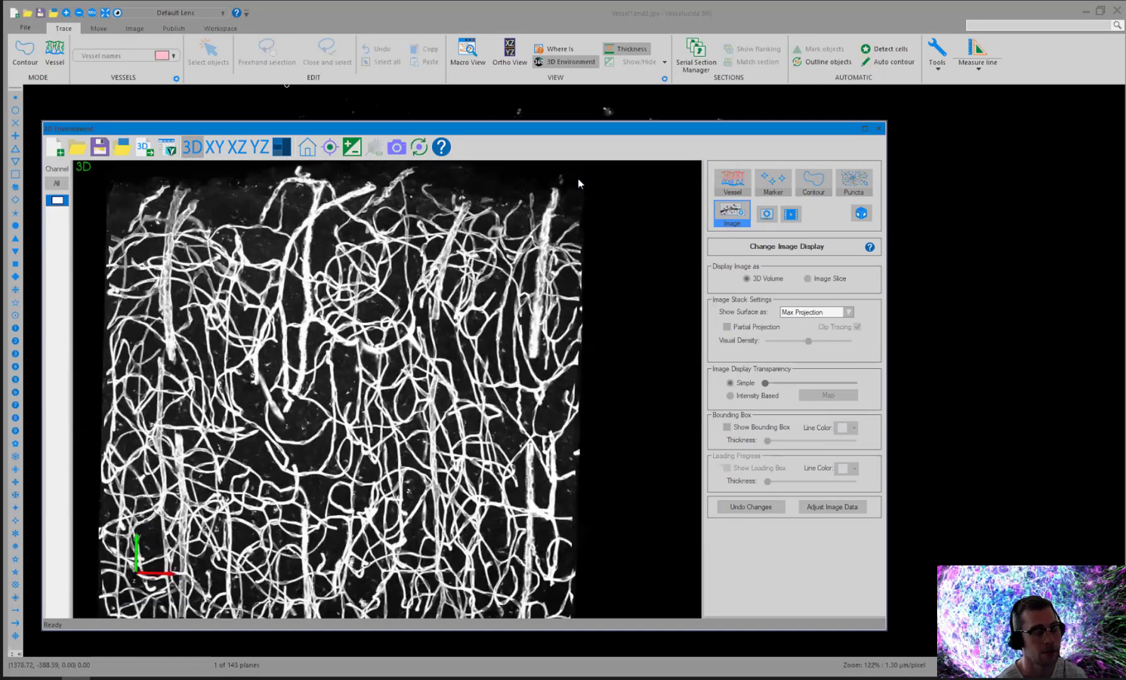
pyautogui.moveTo(436, 335); pyautogui.dragTo(445, 333)
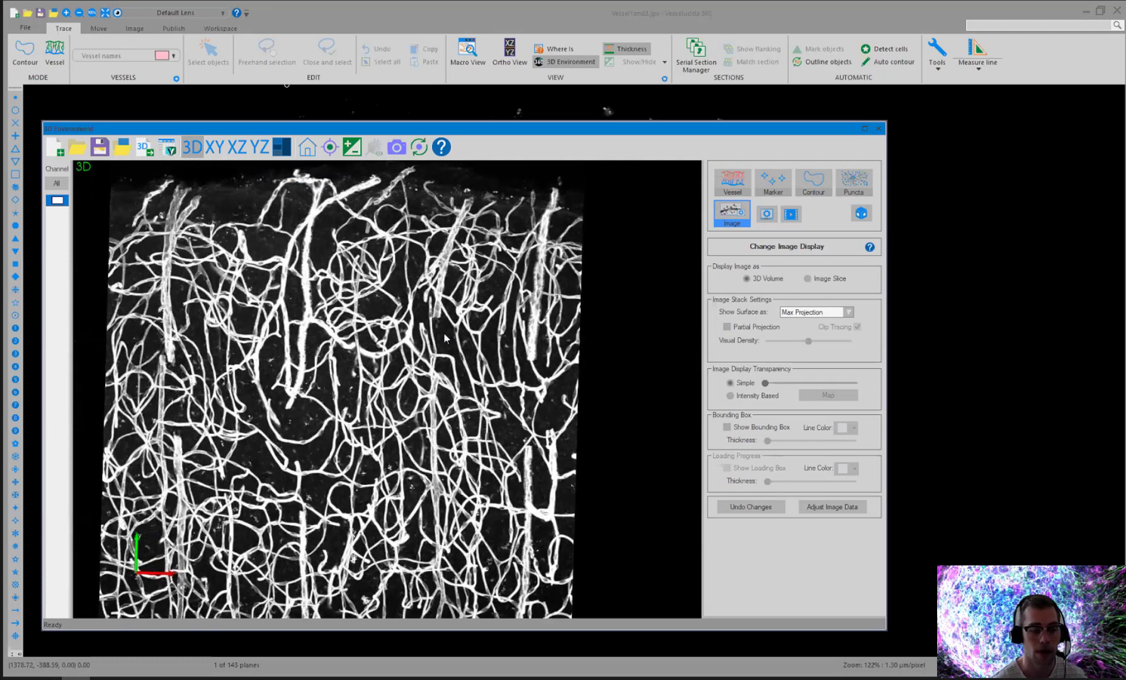
# Step: Inspect the wide, faint vertical vessel and its surrounding branches from several angles and distances
pyautogui.scroll(2, 388, 330)
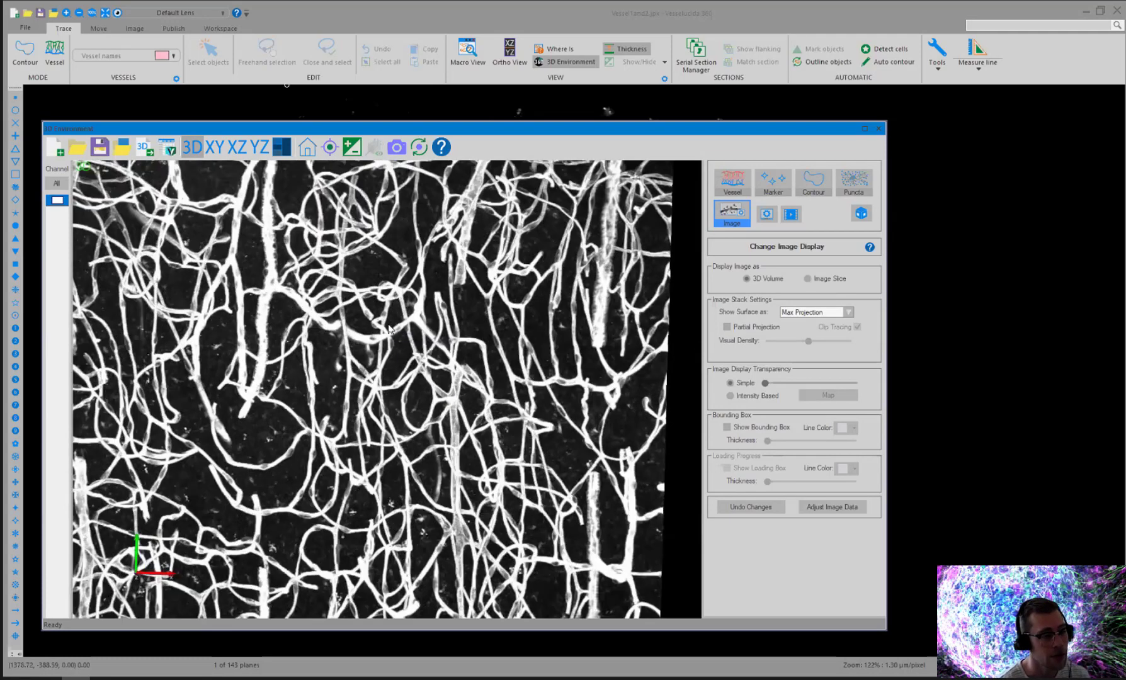
pyautogui.scroll(2, 389, 329)
pyautogui.scroll(1, 419, 393)
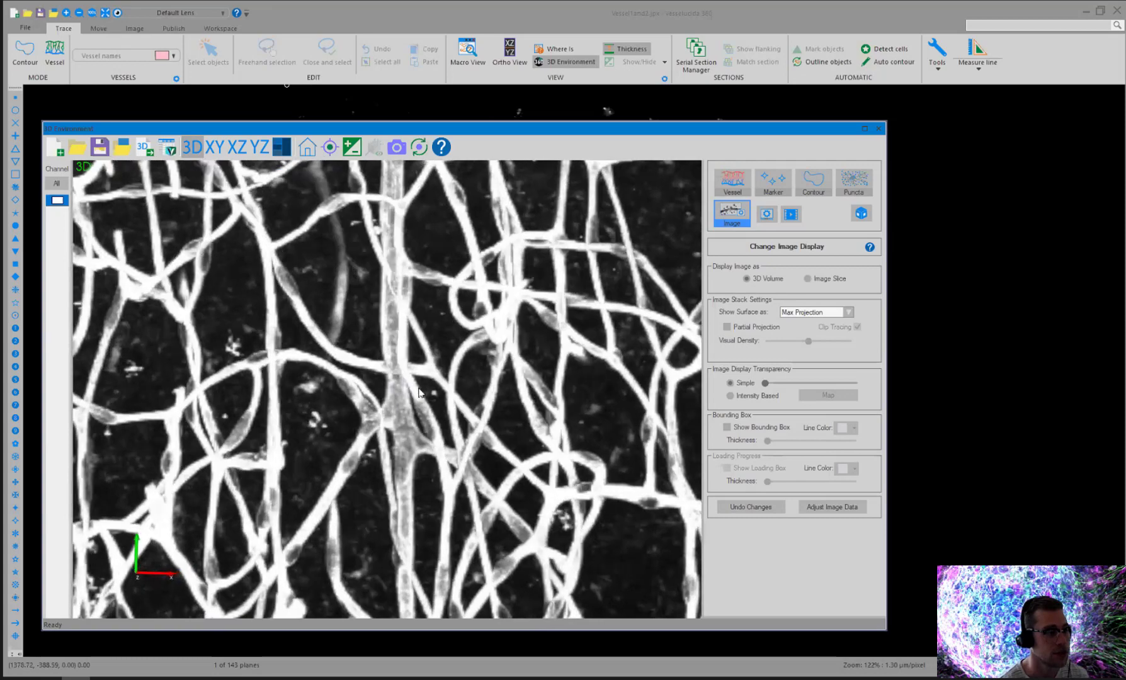
pyautogui.moveTo(419, 393); pyautogui.dragTo(392, 229)
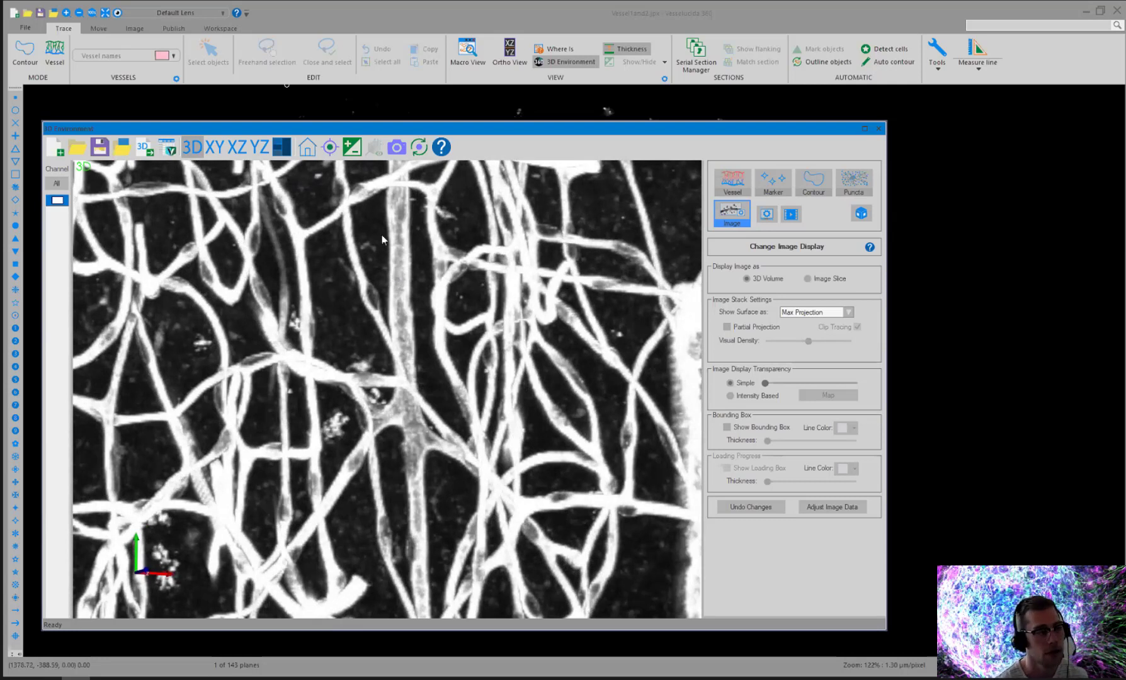
pyautogui.scroll(4, 401, 235)
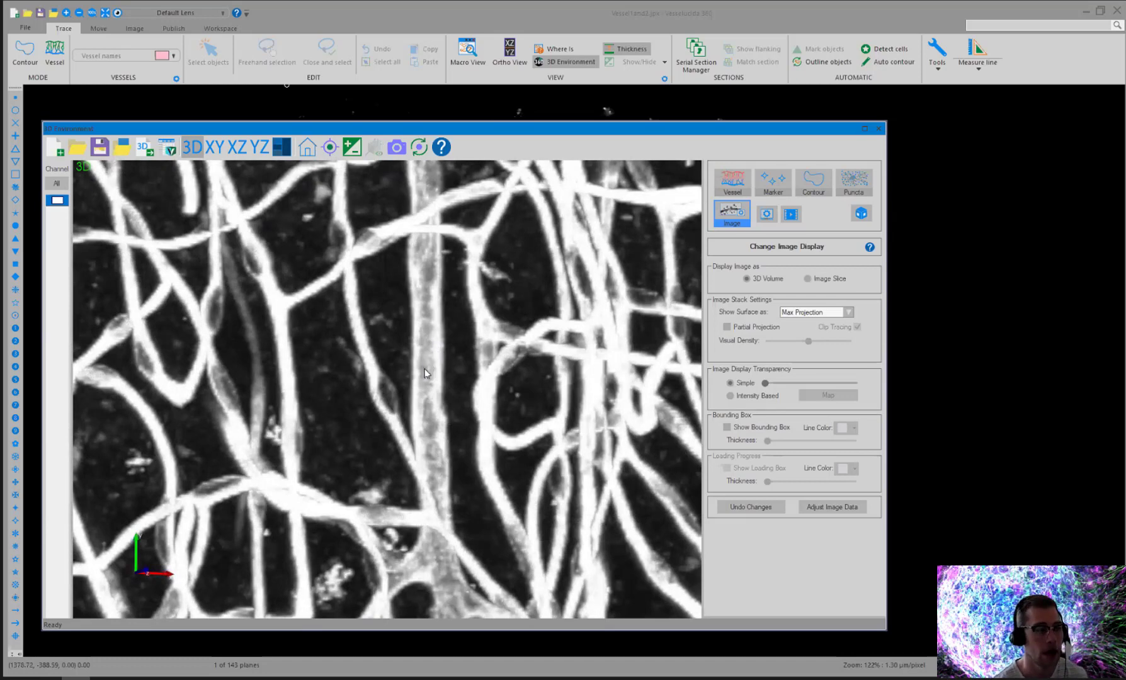
pyautogui.scroll(-4, 413, 373)
pyautogui.scroll(-2, 405, 378)
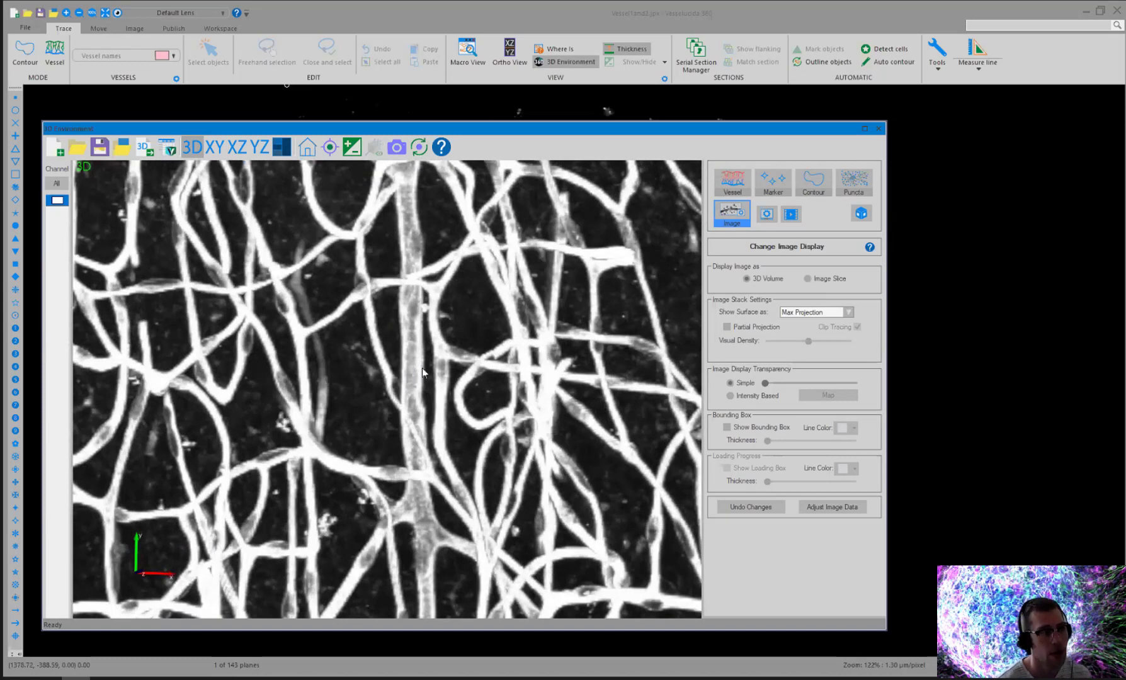
pyautogui.scroll(-3, 382, 381)
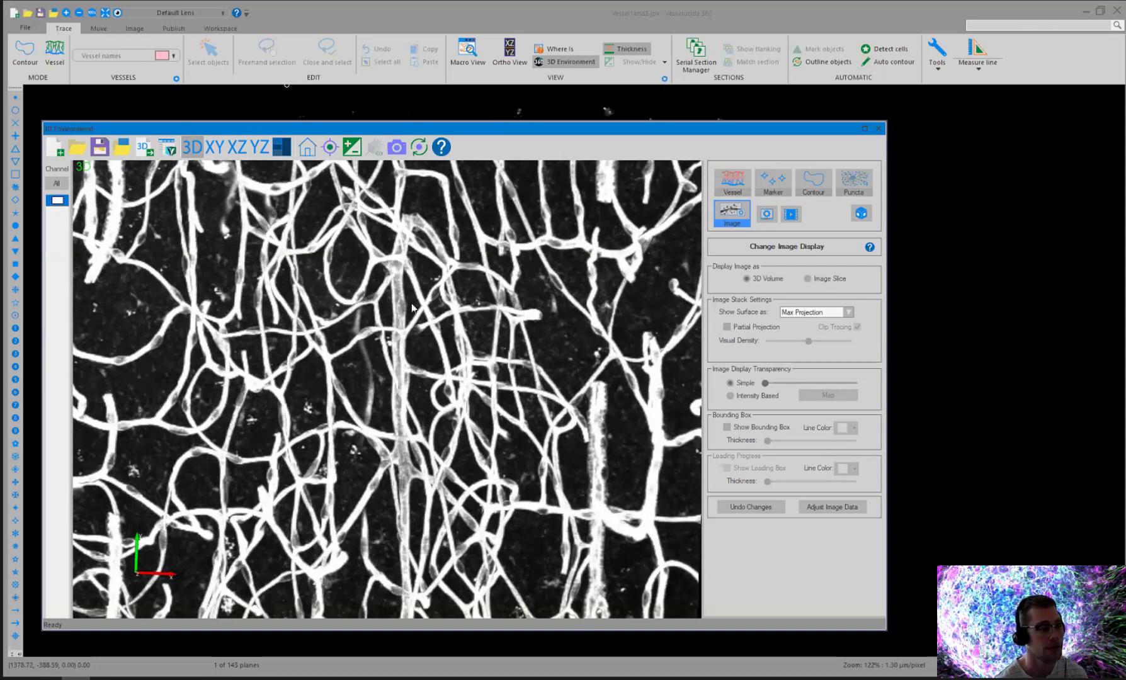
pyautogui.scroll(5, 412, 308)
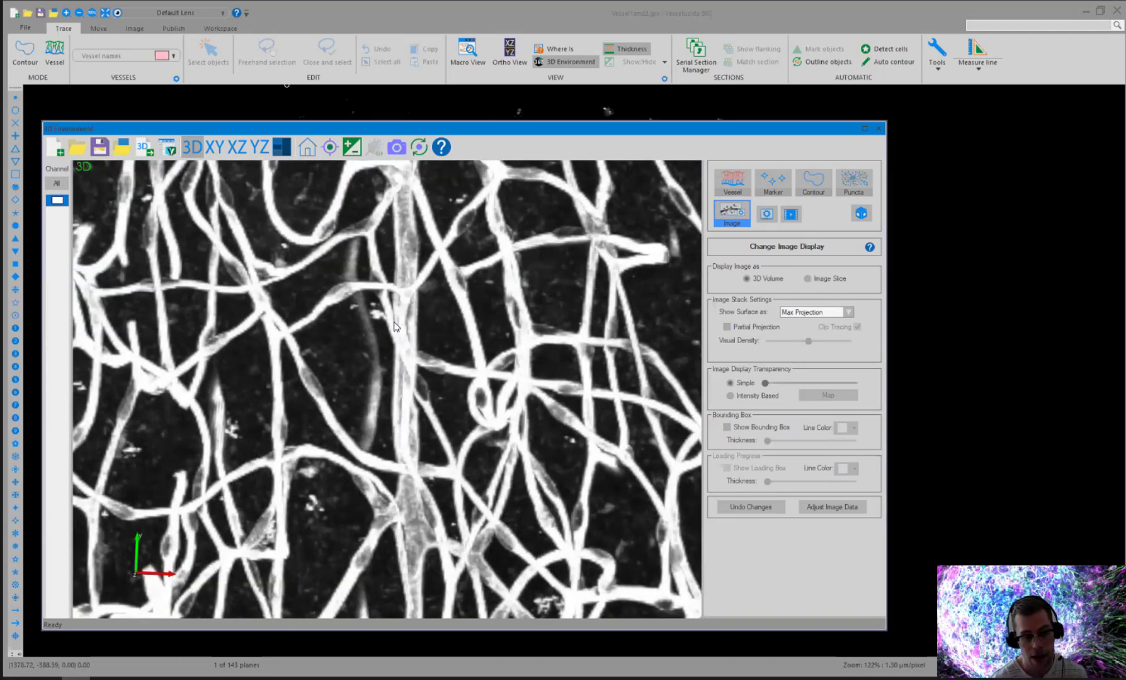
pyautogui.scroll(-5, 466, 318)
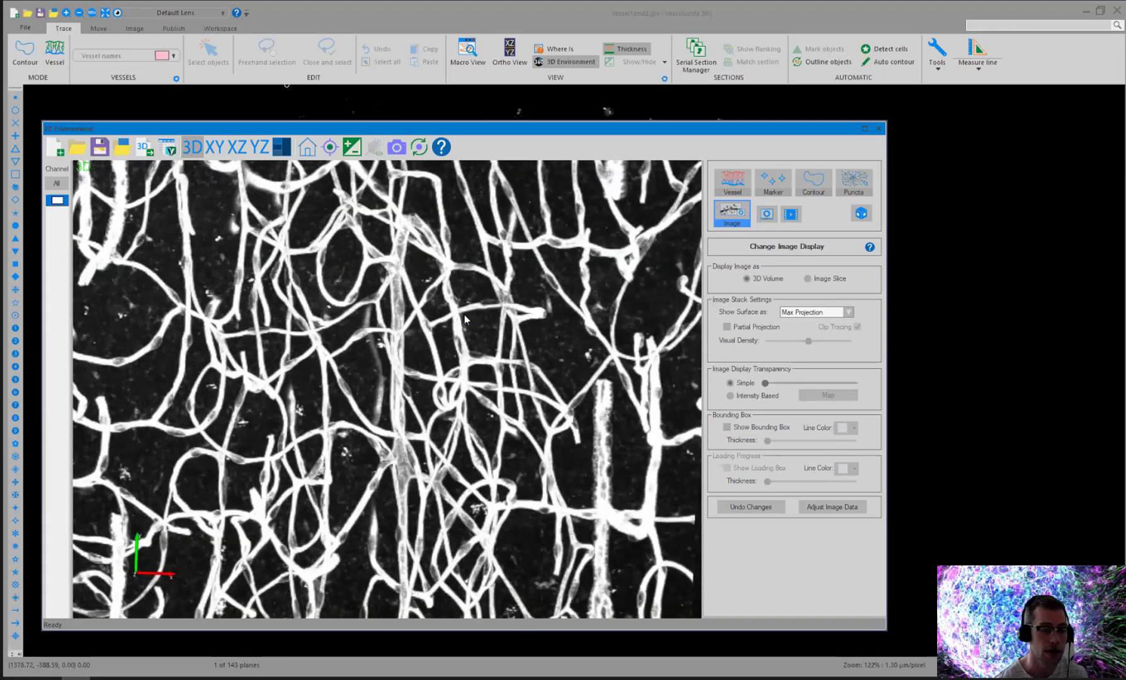
pyautogui.scroll(-3, 461, 315)
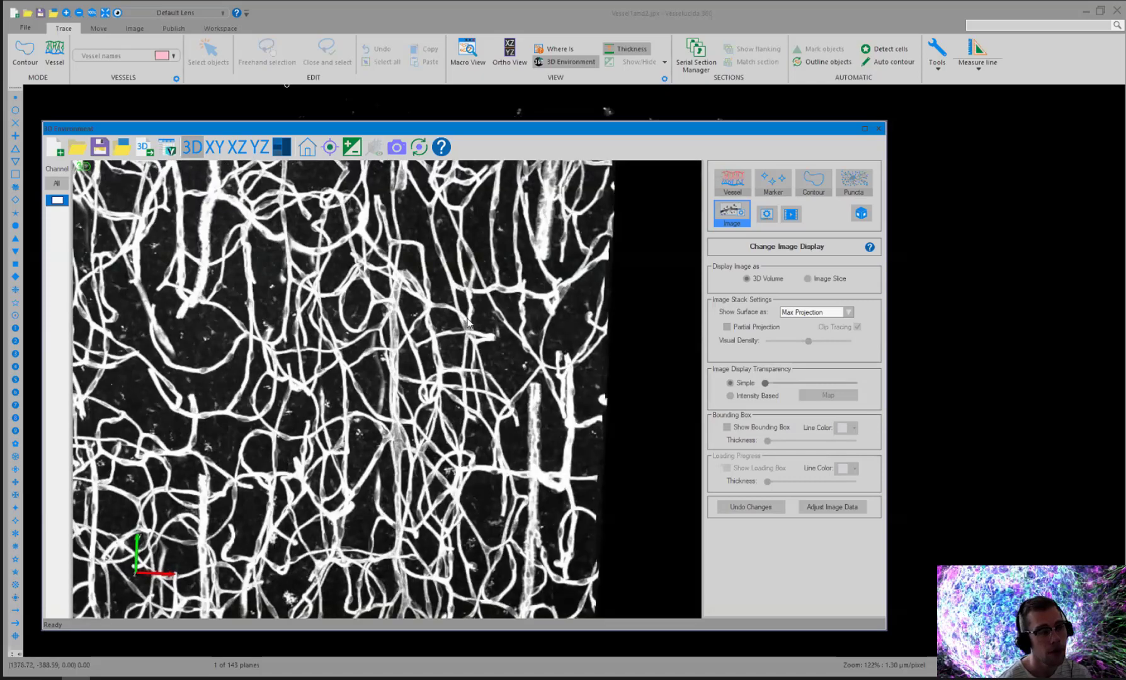
# Step: Switch to vessel tracing for the network's central branches and set the tracing mode to User-guided
pyautogui.scroll(5, 533, 291)
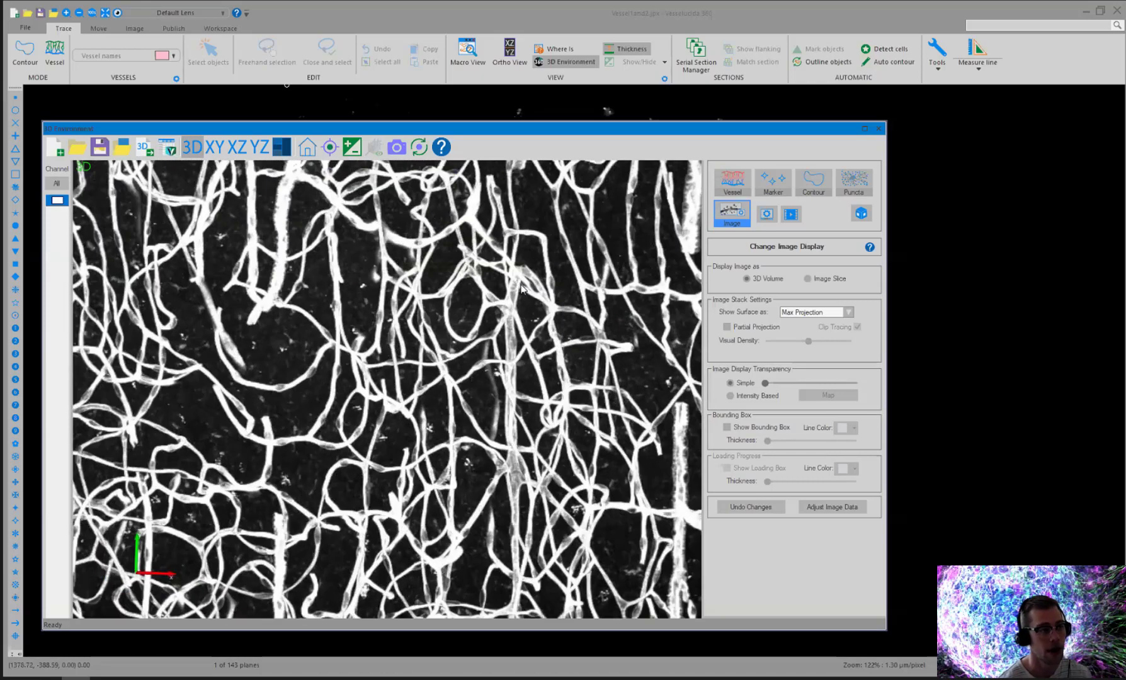
pyautogui.moveTo(522, 289); pyautogui.dragTo(520, 294)
pyautogui.scroll(3, 425, 416)
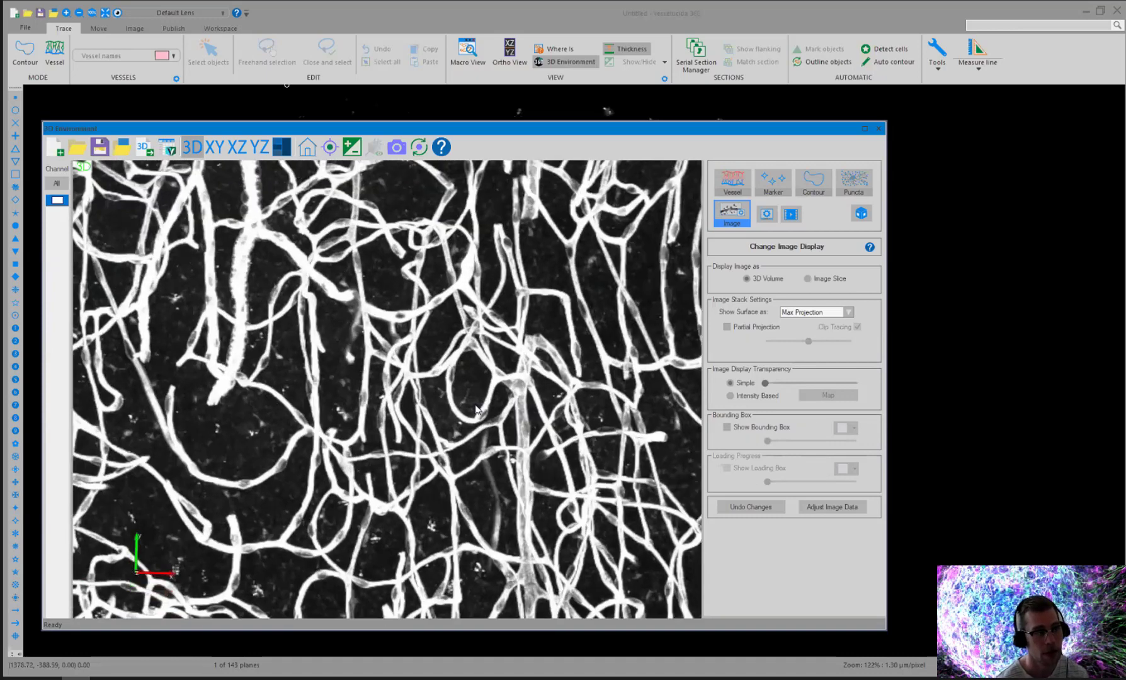
pyautogui.scroll(4, 485, 370)
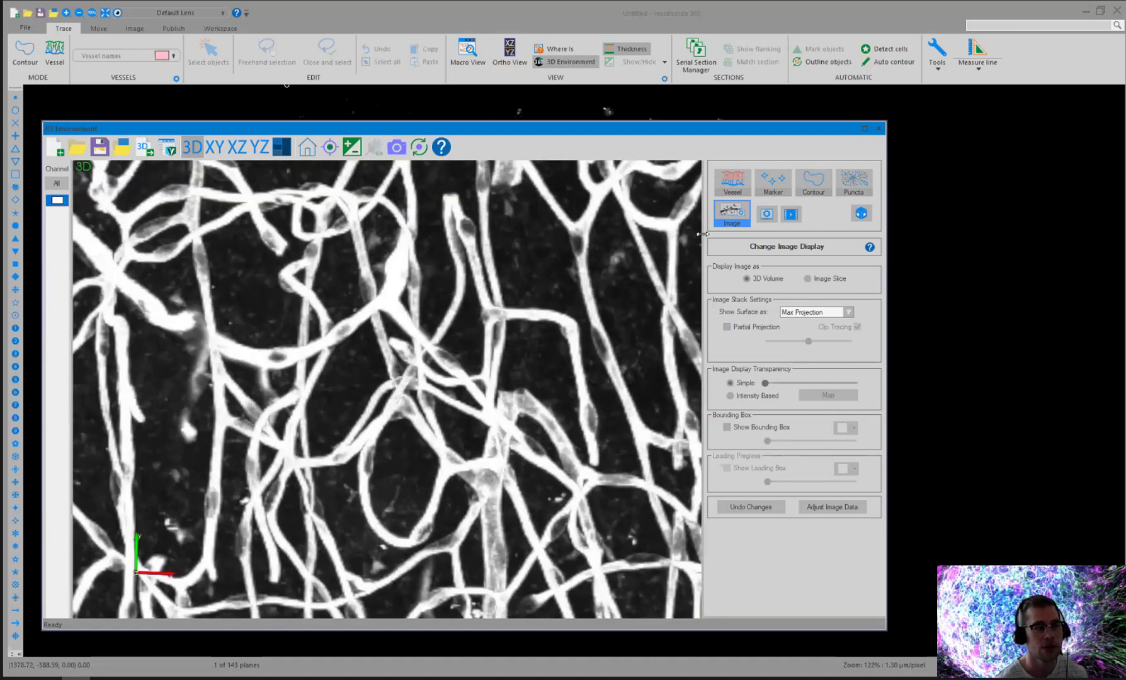
pyautogui.click(741, 190)
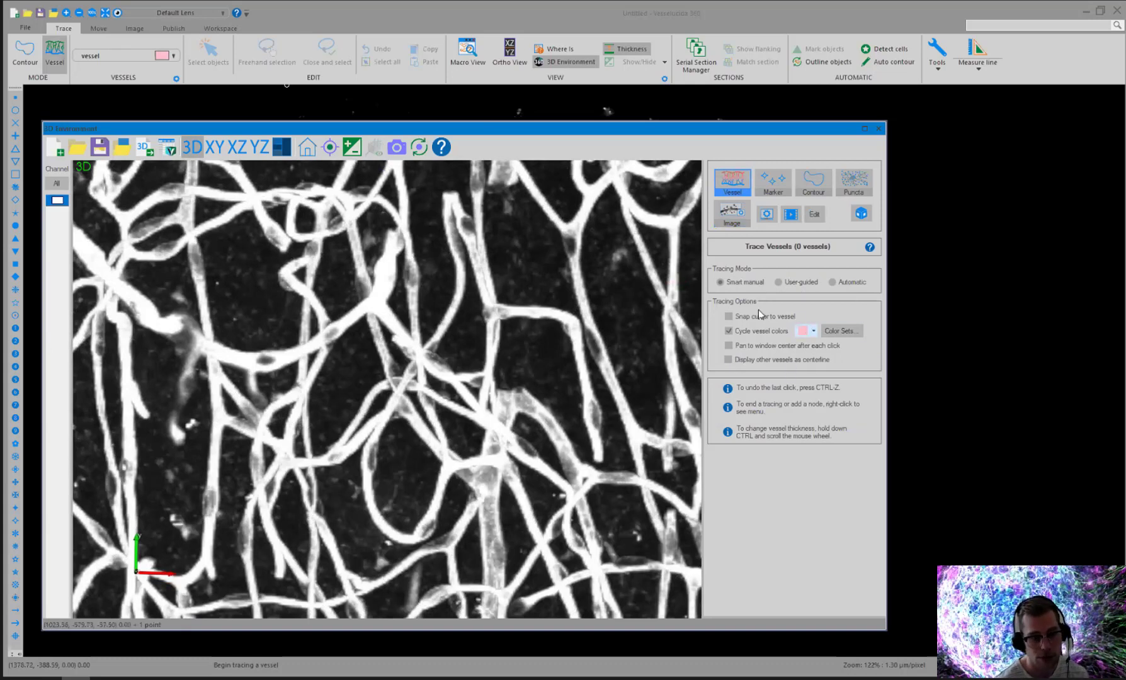
pyautogui.click(780, 283)
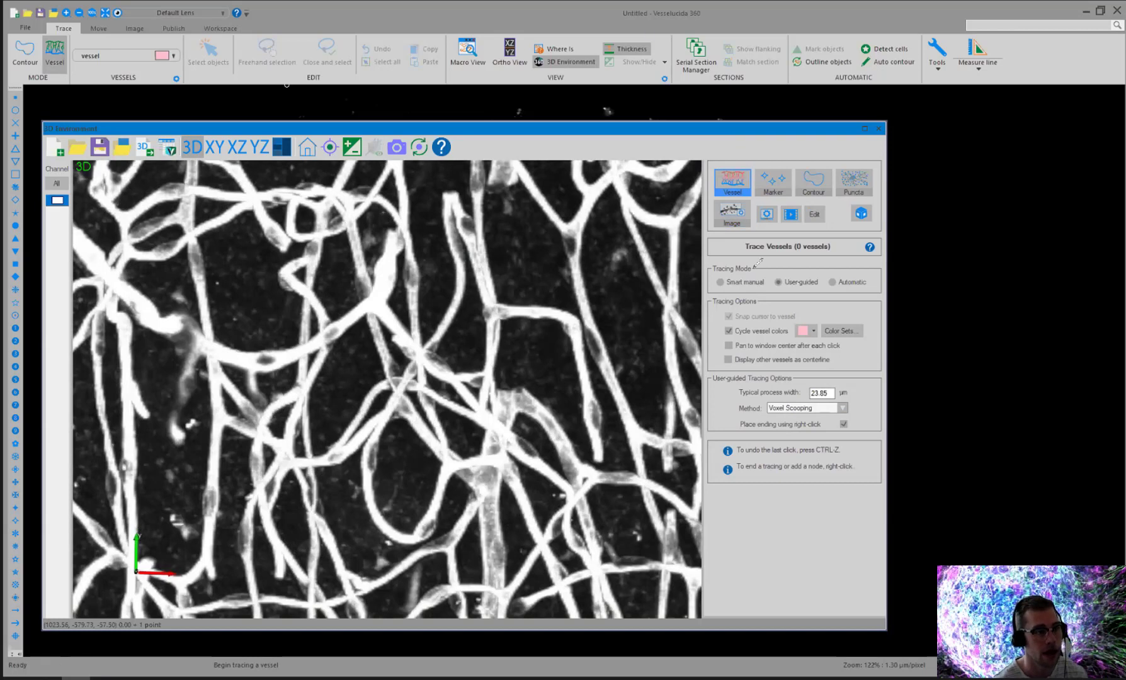
pyautogui.moveTo(738, 385)
pyautogui.mouseDown()
pyautogui.moveTo(731, 417)
pyautogui.moveTo(864, 416)
pyautogui.moveTo(855, 397)
pyautogui.moveTo(806, 384)
pyautogui.mouseUp()
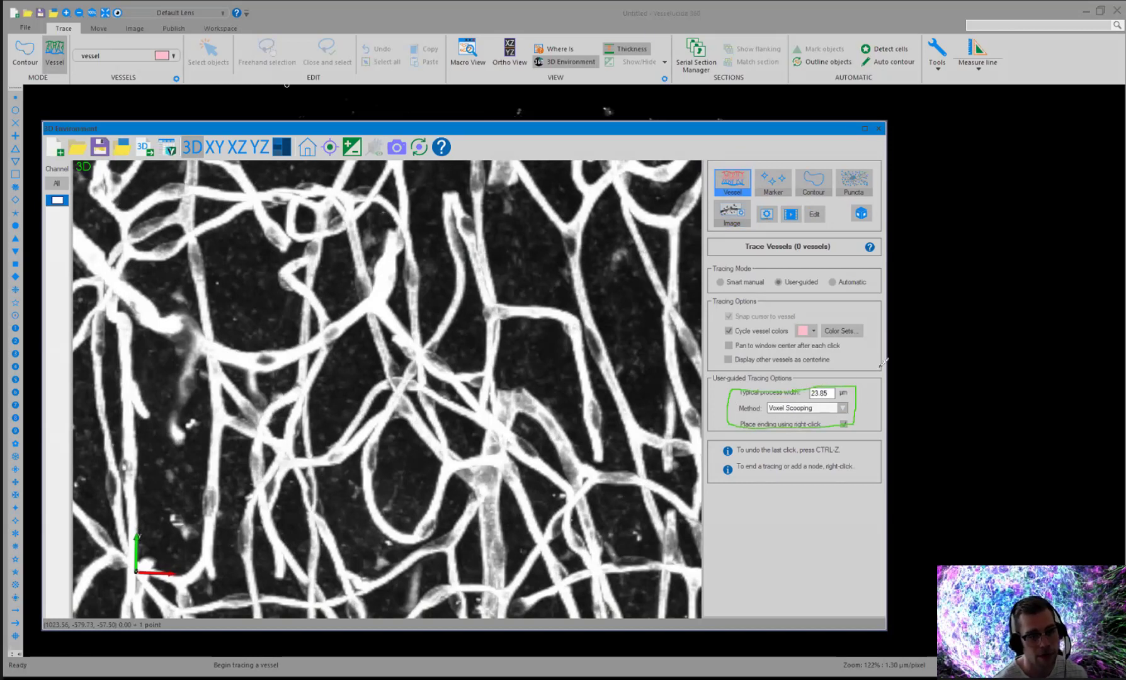
pyautogui.click(678, 48)
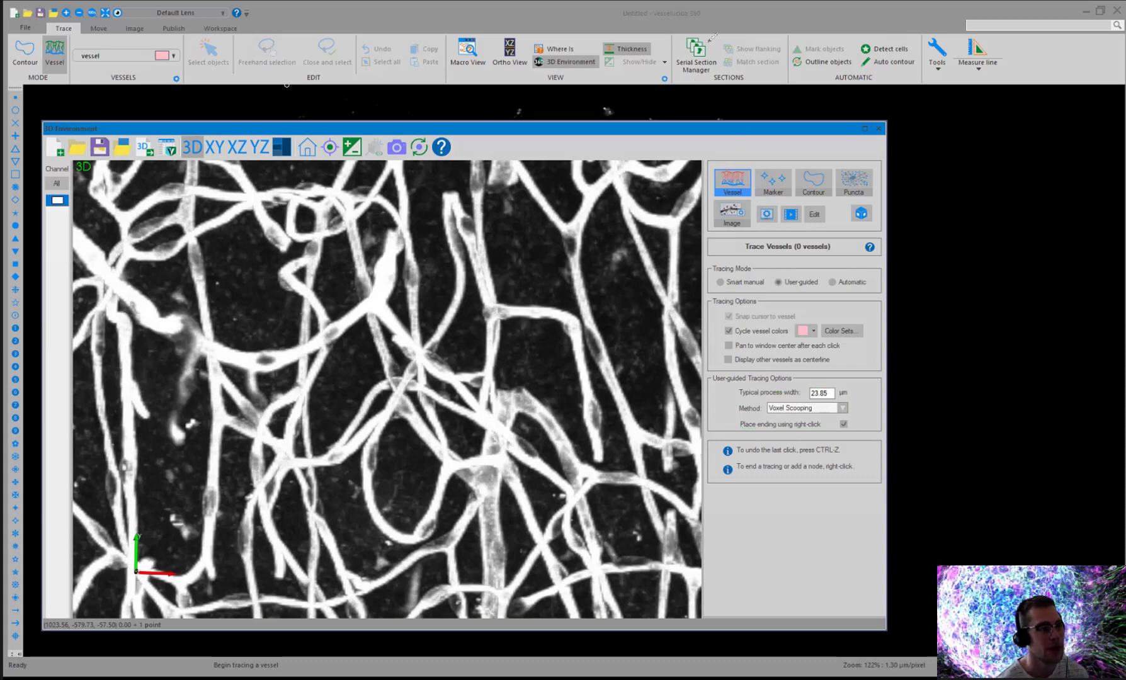
# Step: Start a vessel tracing at the free lower end of the bent branch and trace it up to its junction
pyautogui.scroll(1, 554, 343)
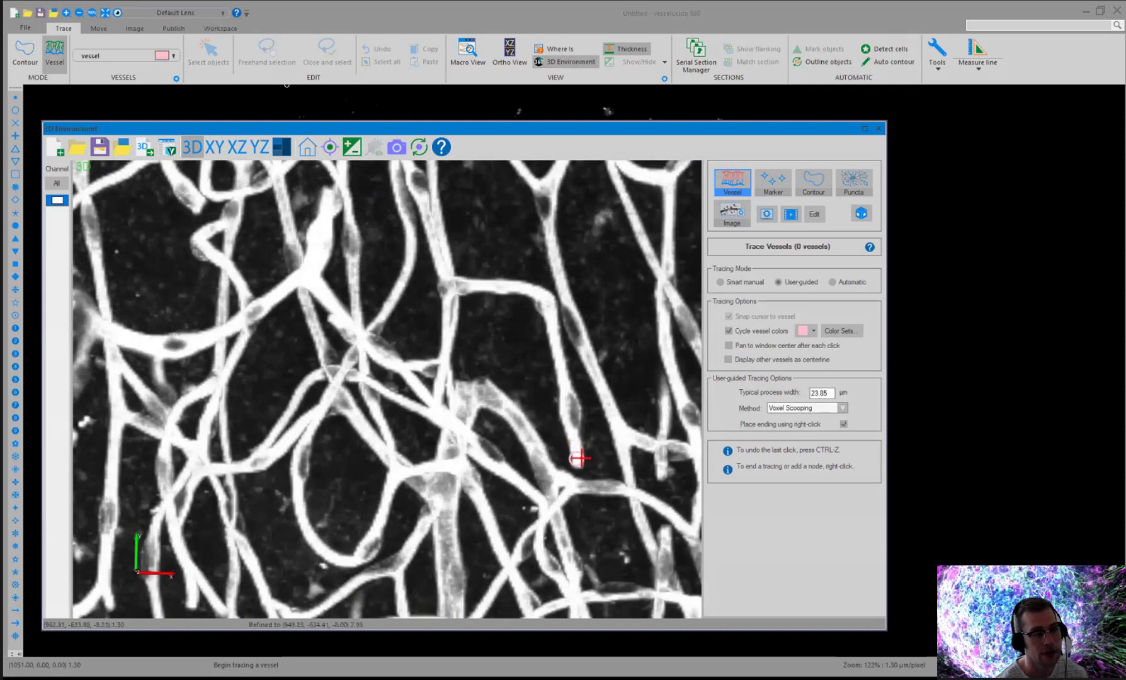
pyautogui.click(579, 460)
pyautogui.rightClick(579, 460)
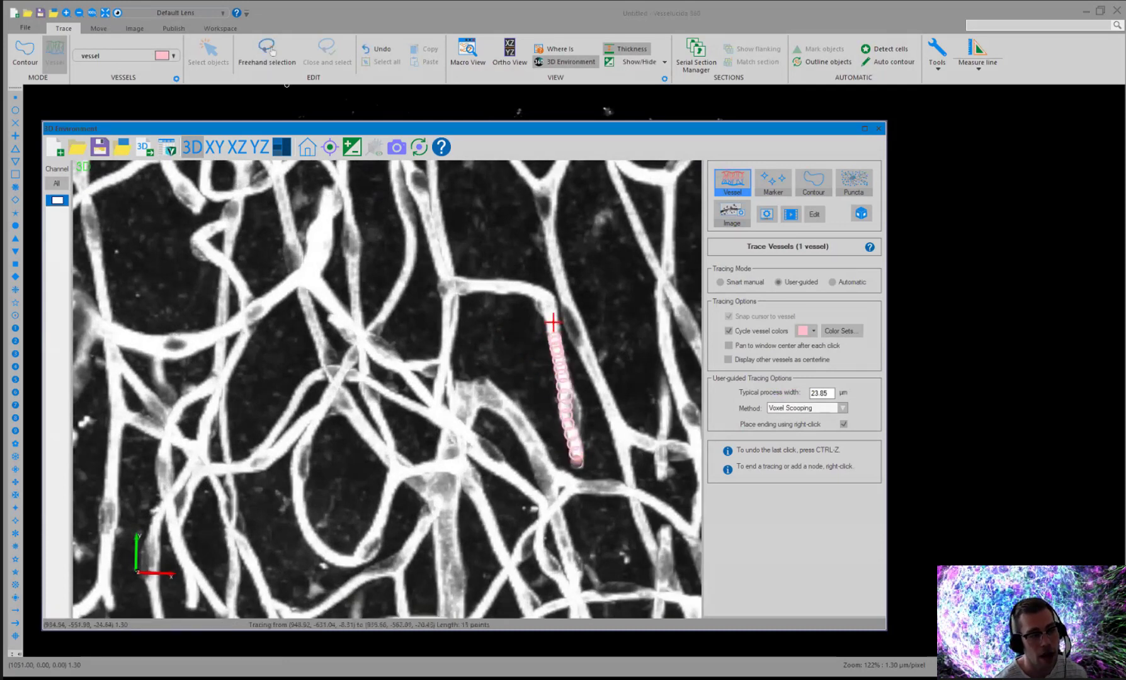
pyautogui.rightClick(461, 284)
# Step: Extend the tracing from the junction up the adjoining vessel to its blunt upper tip
pyautogui.scroll(1, 462, 283)
pyautogui.moveTo(464, 279); pyautogui.dragTo(498, 443, button='middle')
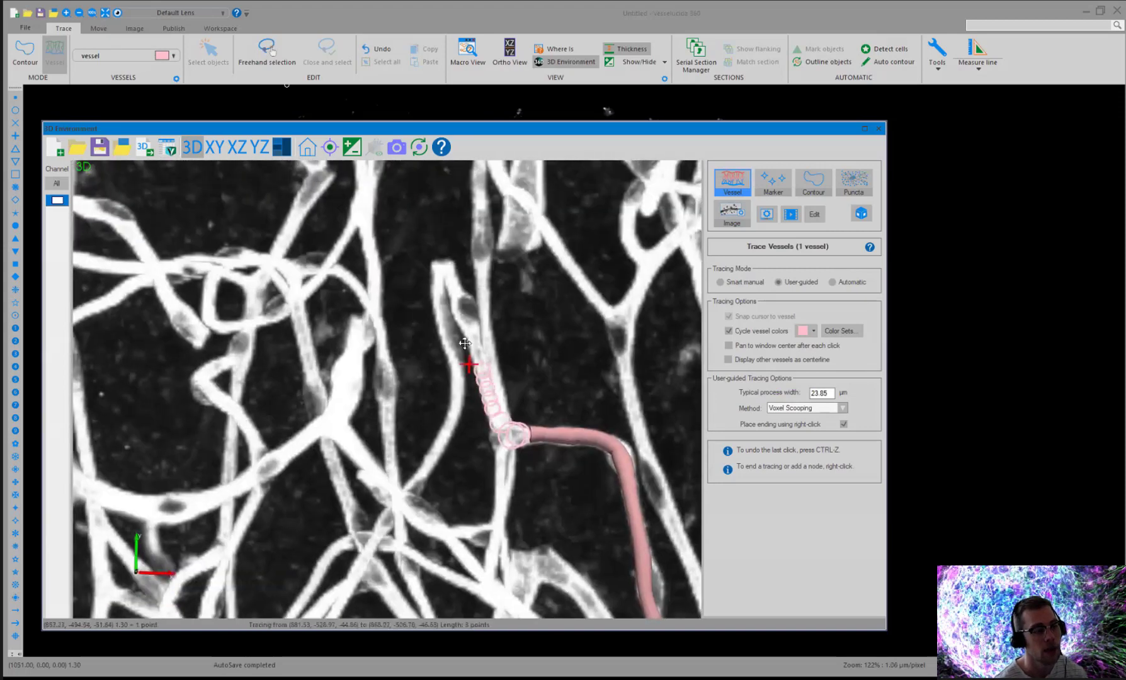
pyautogui.moveTo(459, 342); pyautogui.dragTo(482, 338)
pyautogui.click(446, 260)
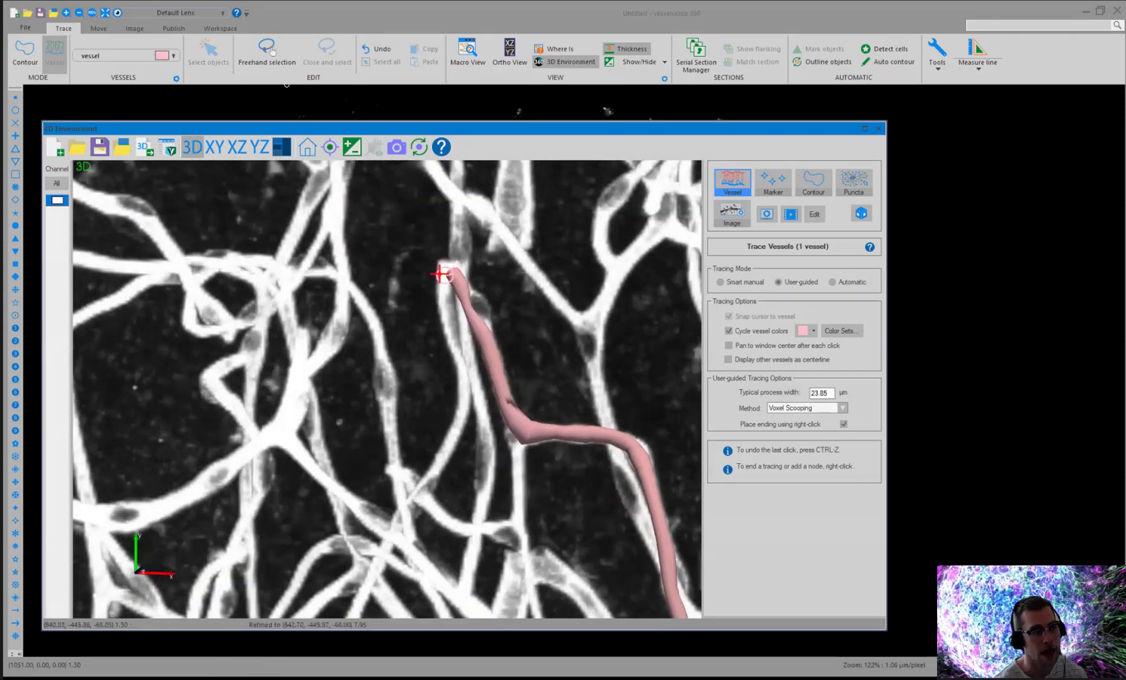
# Step: Continue the tracing down from the tip, around the lower loop and across the short connecting branch to the thin vertical vessel
pyautogui.click(440, 459)
pyautogui.moveTo(468, 372); pyautogui.dragTo(534, 192, button='middle')
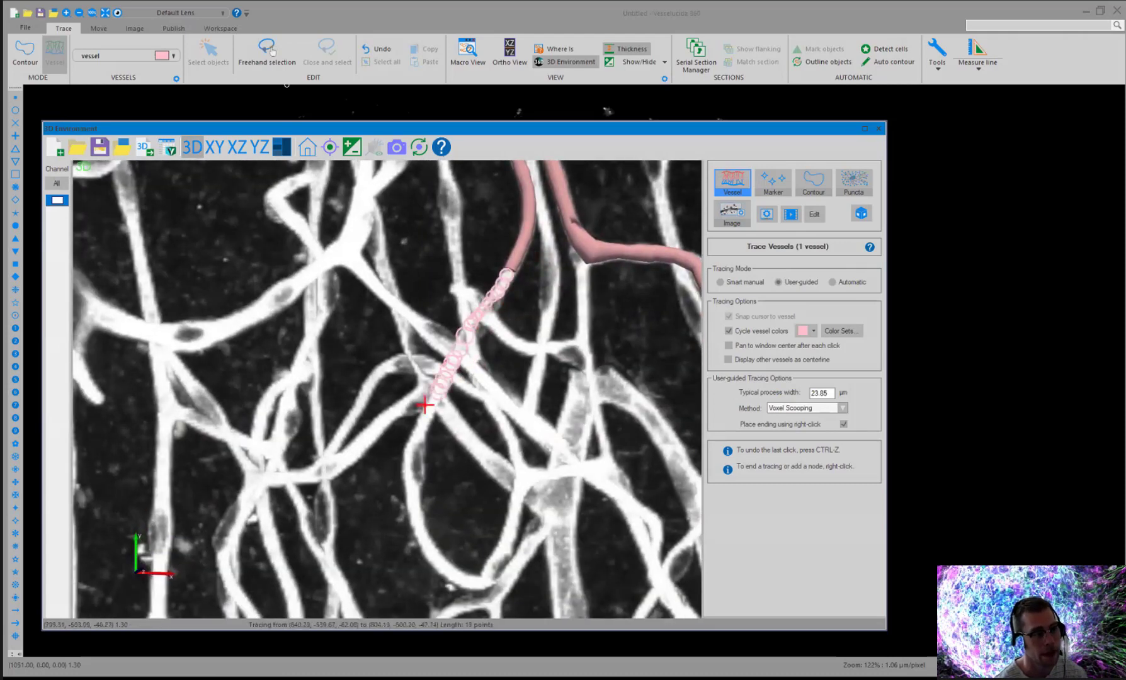
pyautogui.click(441, 565)
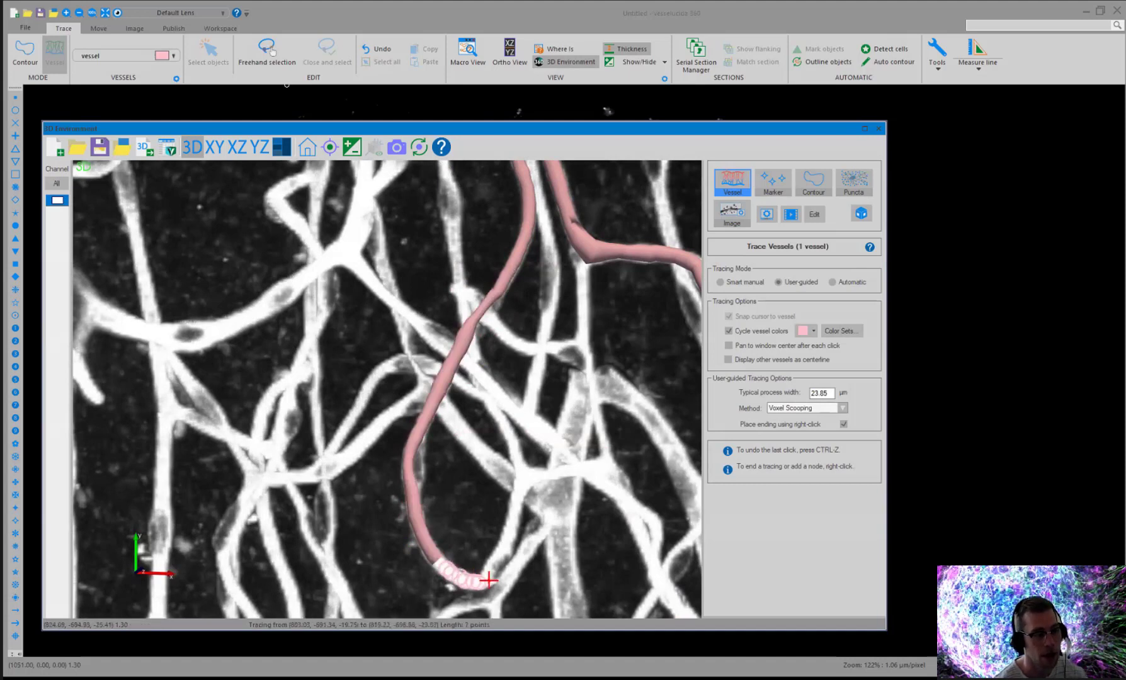
pyautogui.click(507, 539)
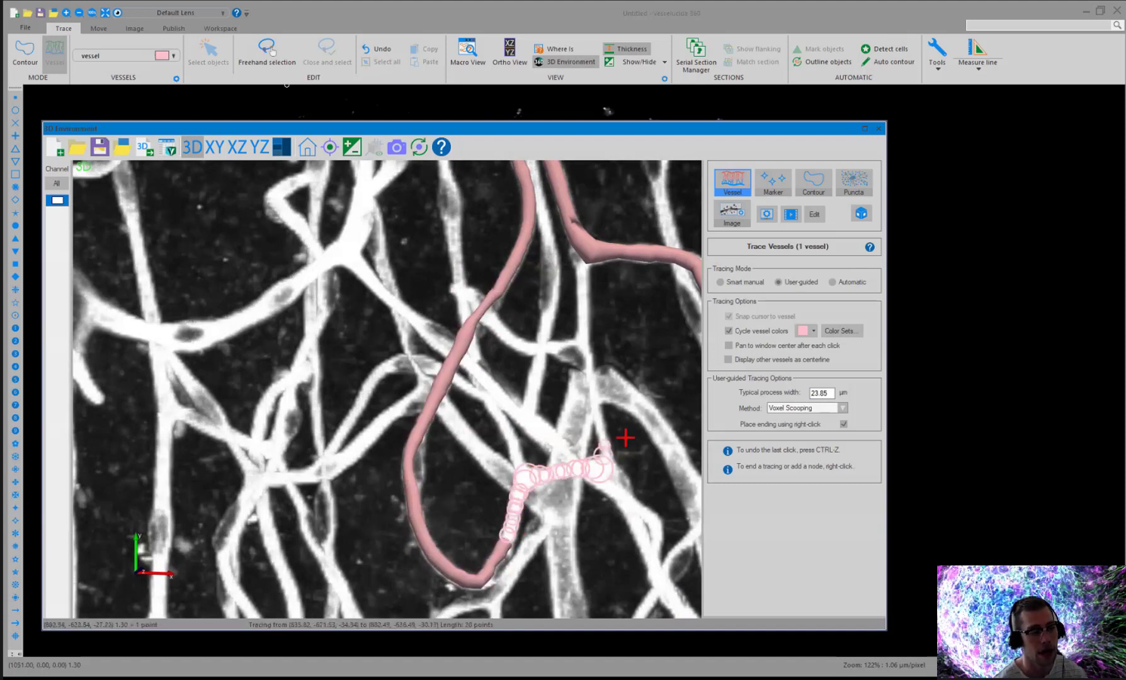
pyautogui.click(594, 391)
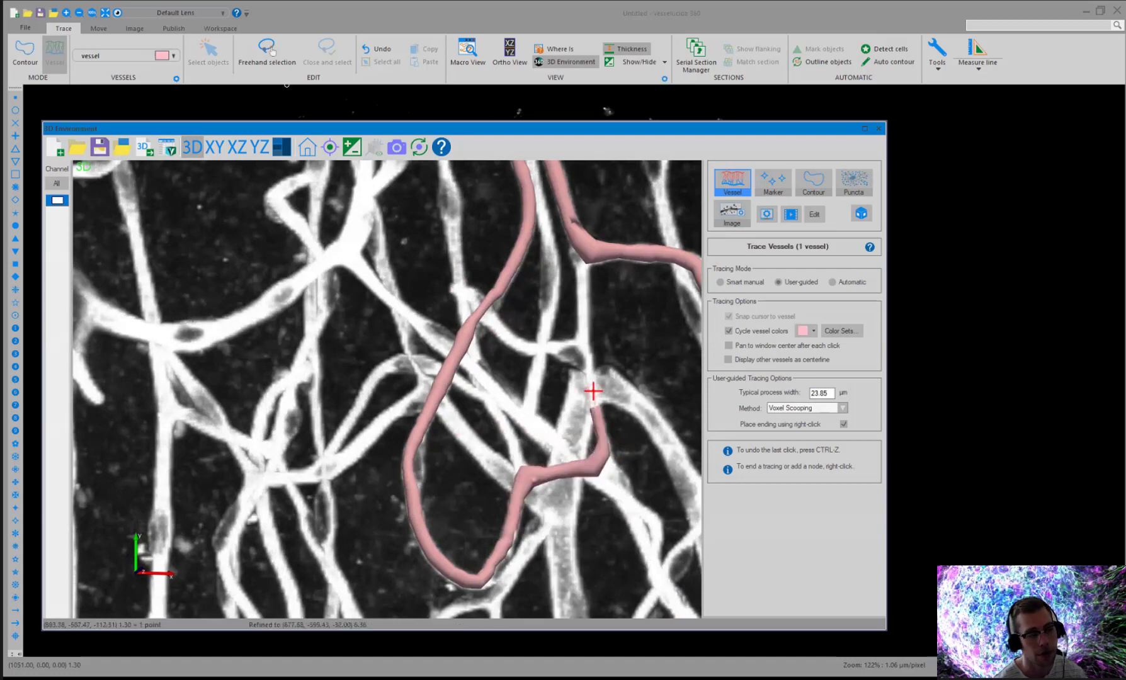
# Step: Extend the tracing up the thin vertical vessel to just below the first junction
pyautogui.moveTo(571, 364); pyautogui.dragTo(552, 405)
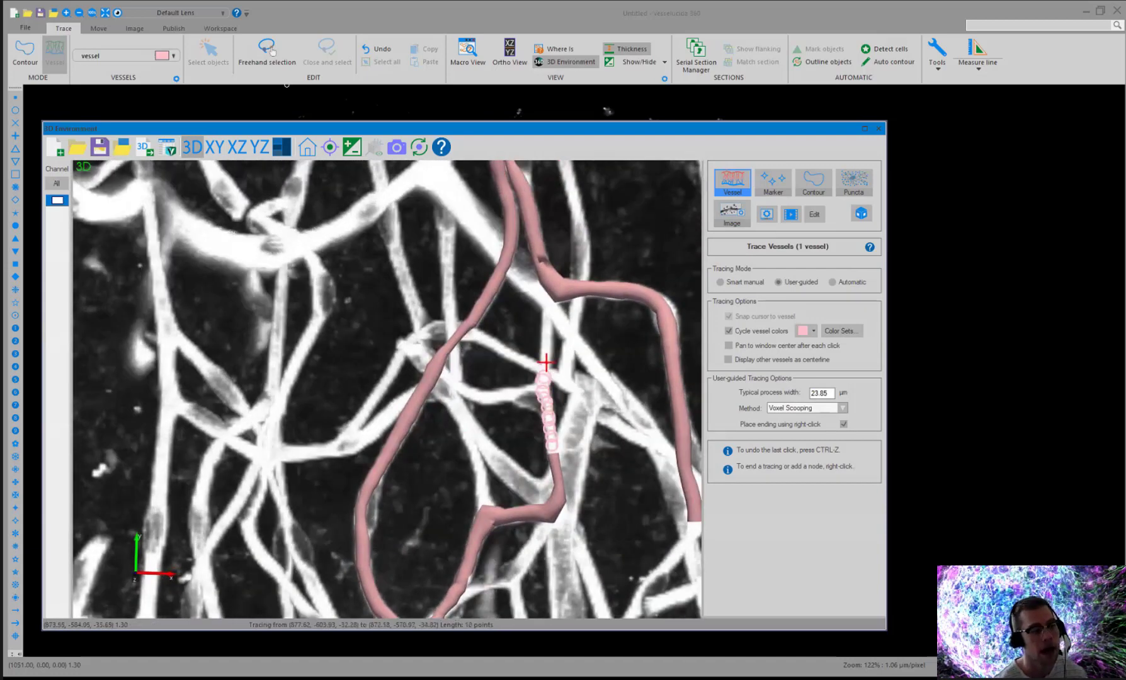
pyautogui.scroll(4, 547, 344)
pyautogui.moveTo(534, 340)
pyautogui.mouseDown()
pyautogui.moveTo(312, 352)
pyautogui.moveTo(325, 352)
pyautogui.mouseUp()
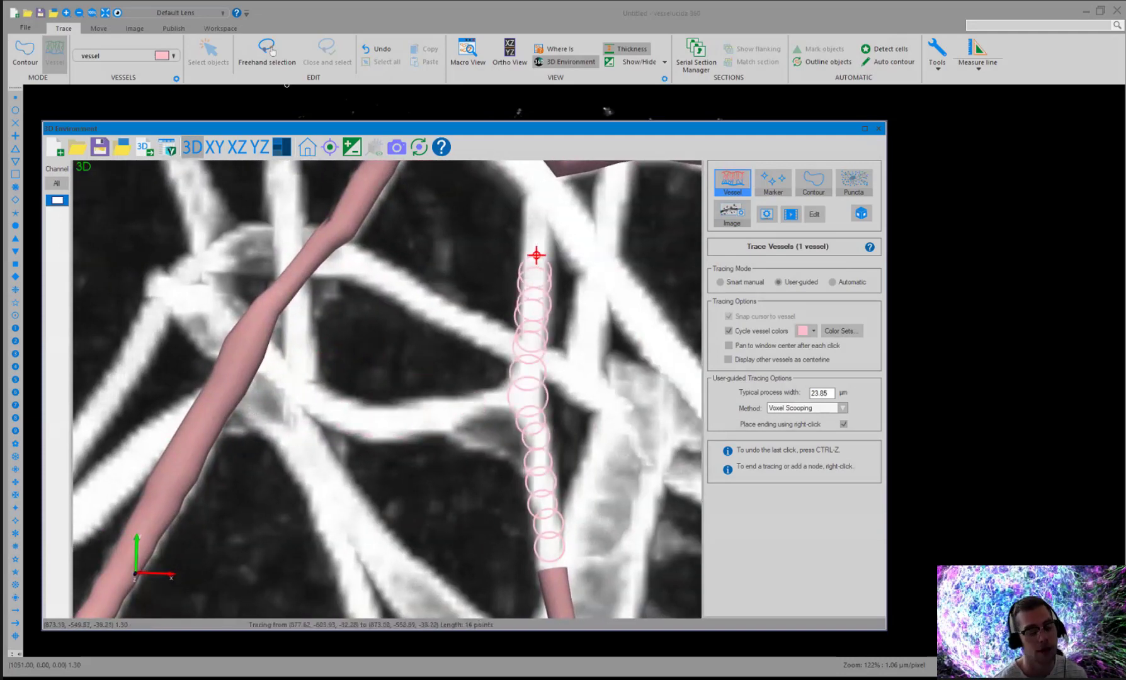
pyautogui.scroll(-1, 531, 247)
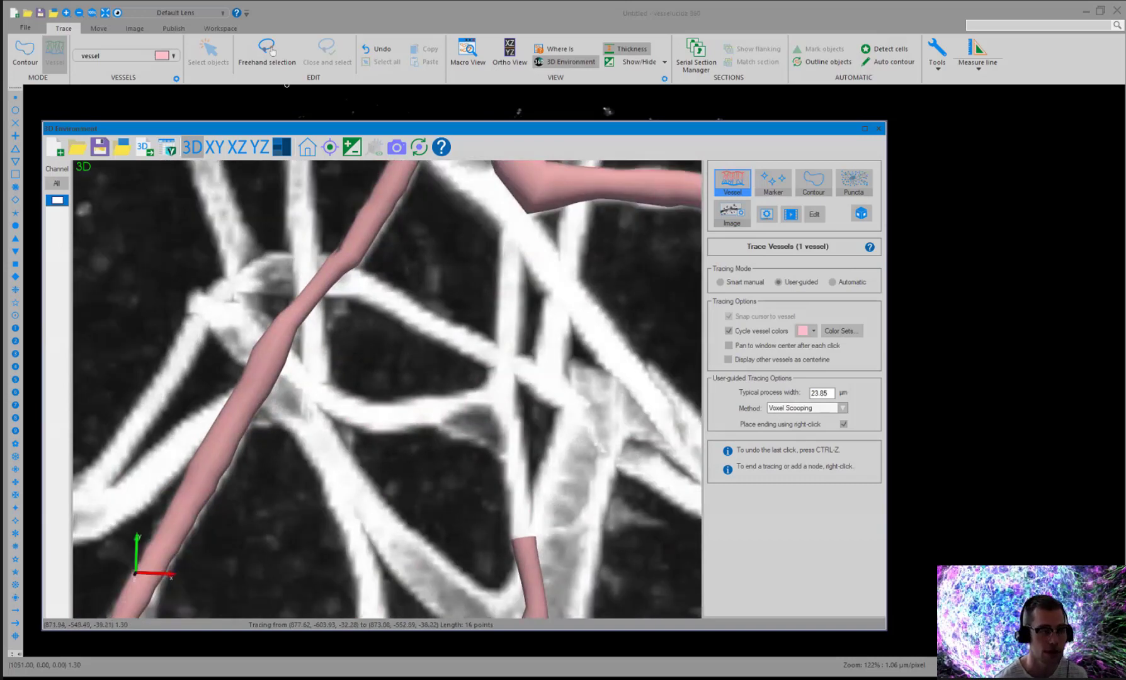
pyautogui.click(507, 283)
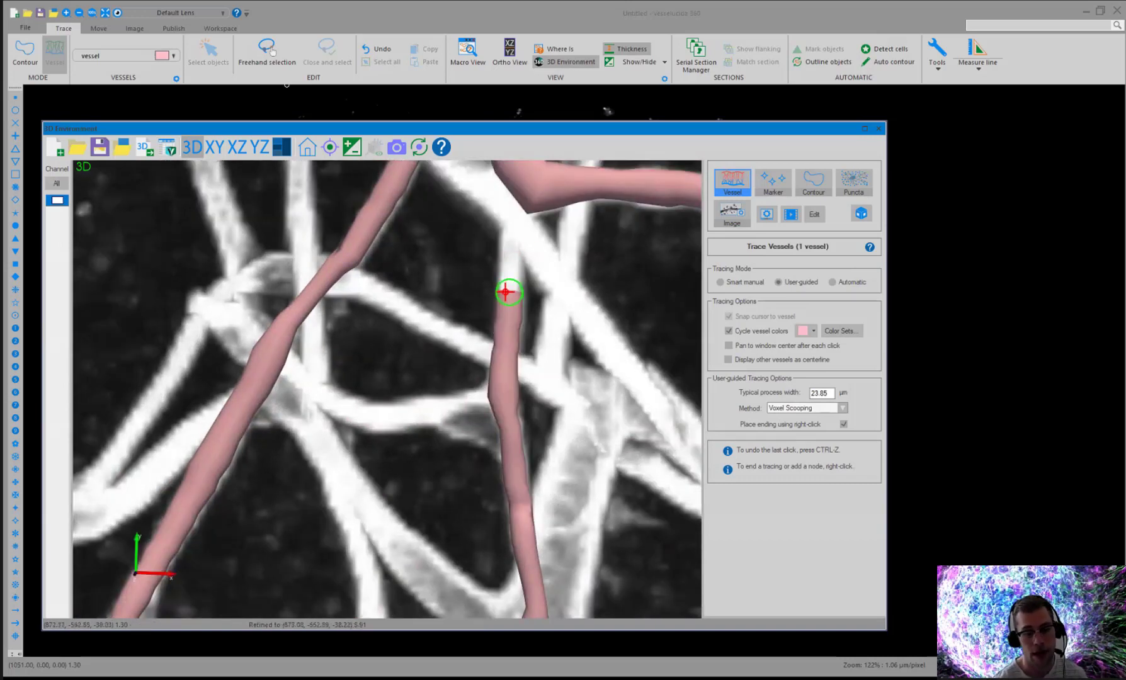
# Step: Maximize the 3D window and end the tracing on the existing junction node to close the vessel loop
pyautogui.scroll(-1, 452, 319)
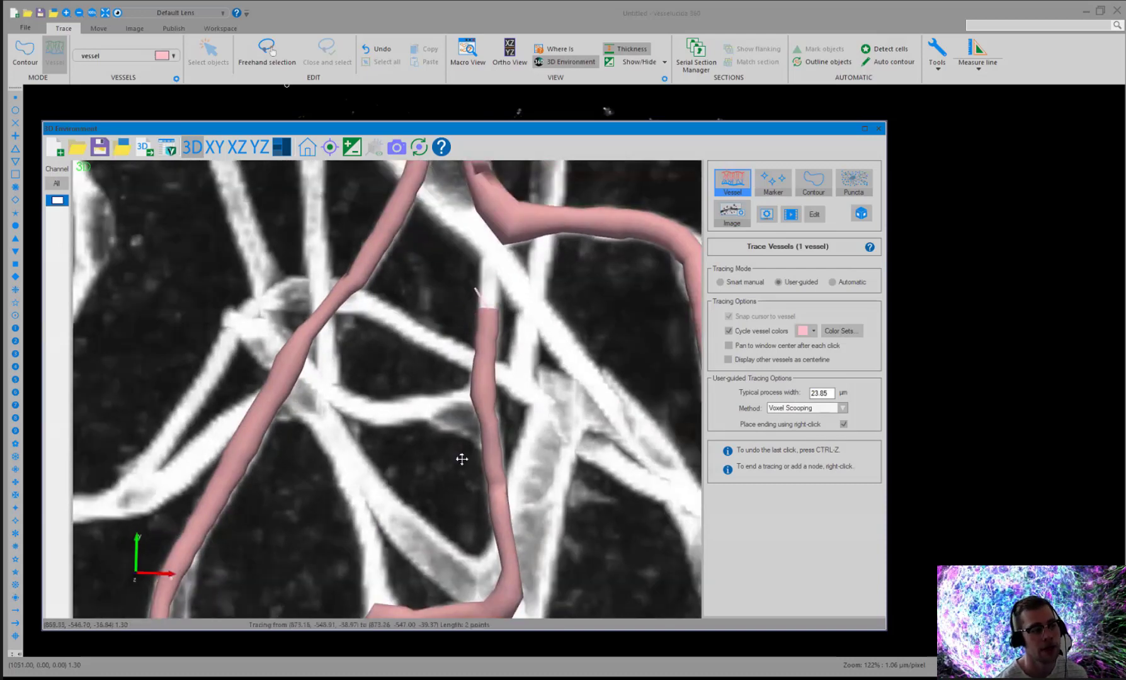
pyautogui.moveTo(462, 459); pyautogui.dragTo(451, 504, button='middle')
pyautogui.moveTo(482, 499); pyautogui.dragTo(531, 503)
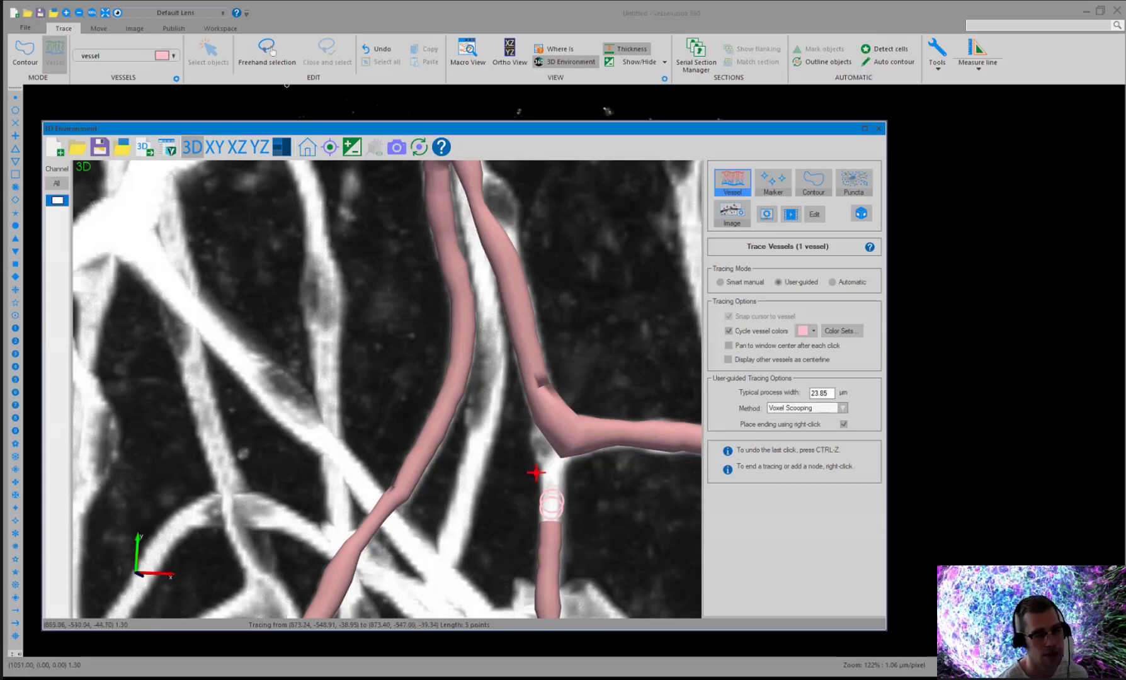
pyautogui.click(561, 449)
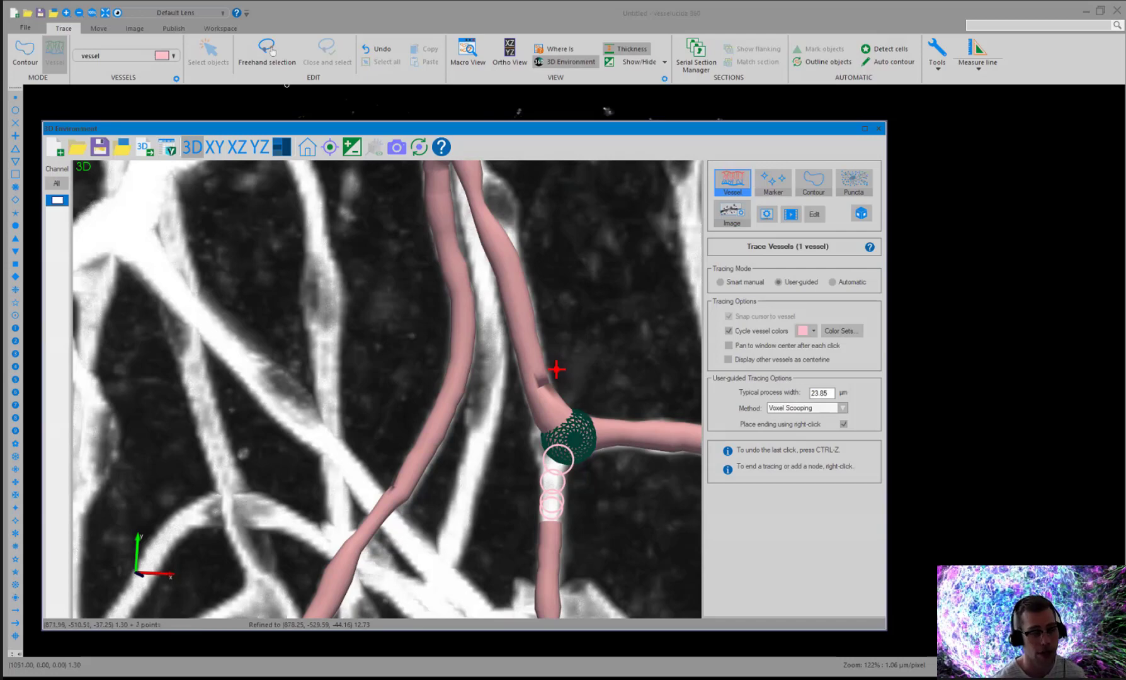
pyautogui.scroll(-2, 569, 447)
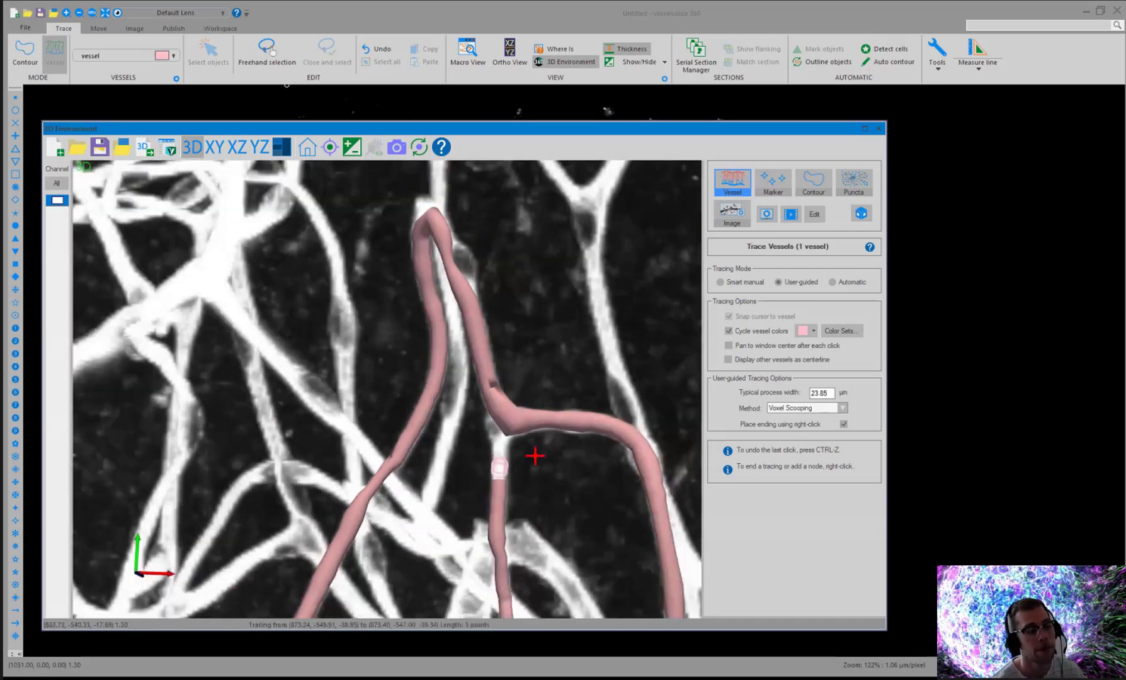
pyautogui.scroll(2, 536, 459)
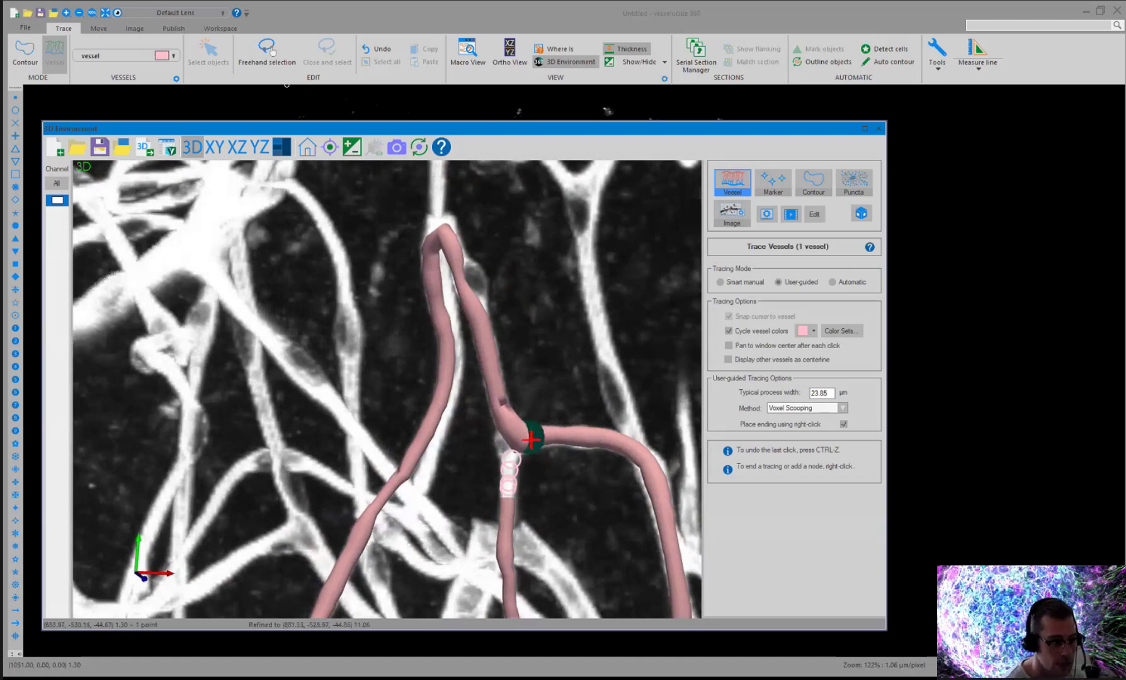
pyautogui.scroll(3, 525, 510)
pyautogui.moveTo(556, 506)
pyautogui.mouseDown(button='middle')
pyautogui.moveTo(494, 456)
pyautogui.moveTo(425, 424)
pyautogui.mouseUp(button='middle')
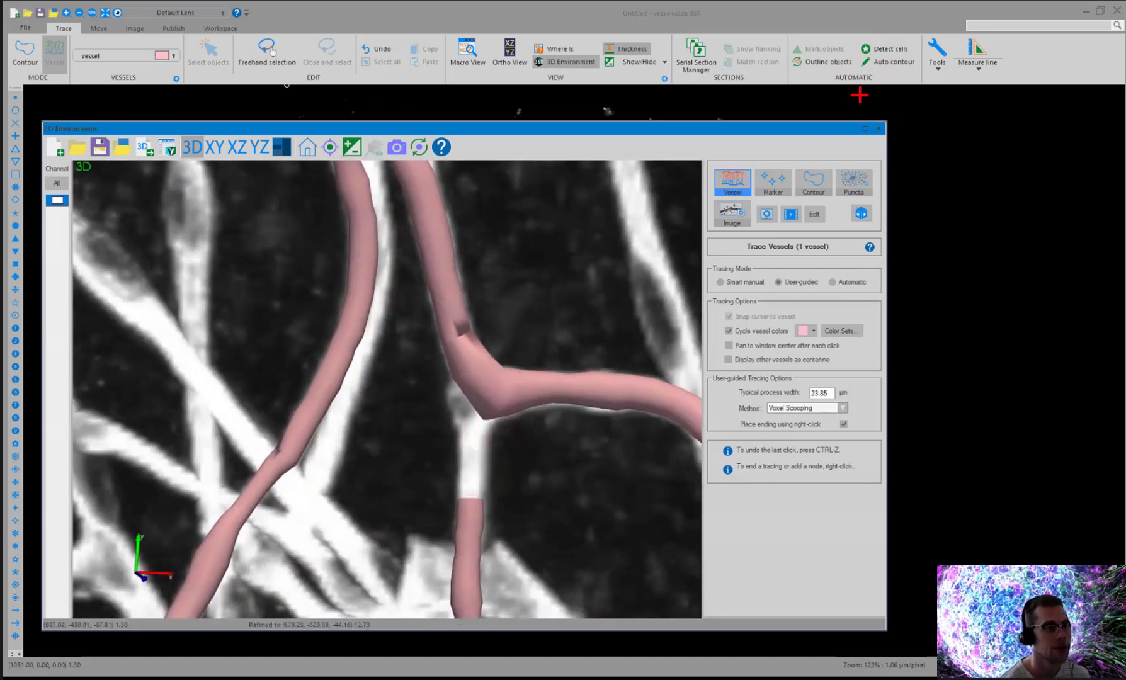
pyautogui.click(865, 128)
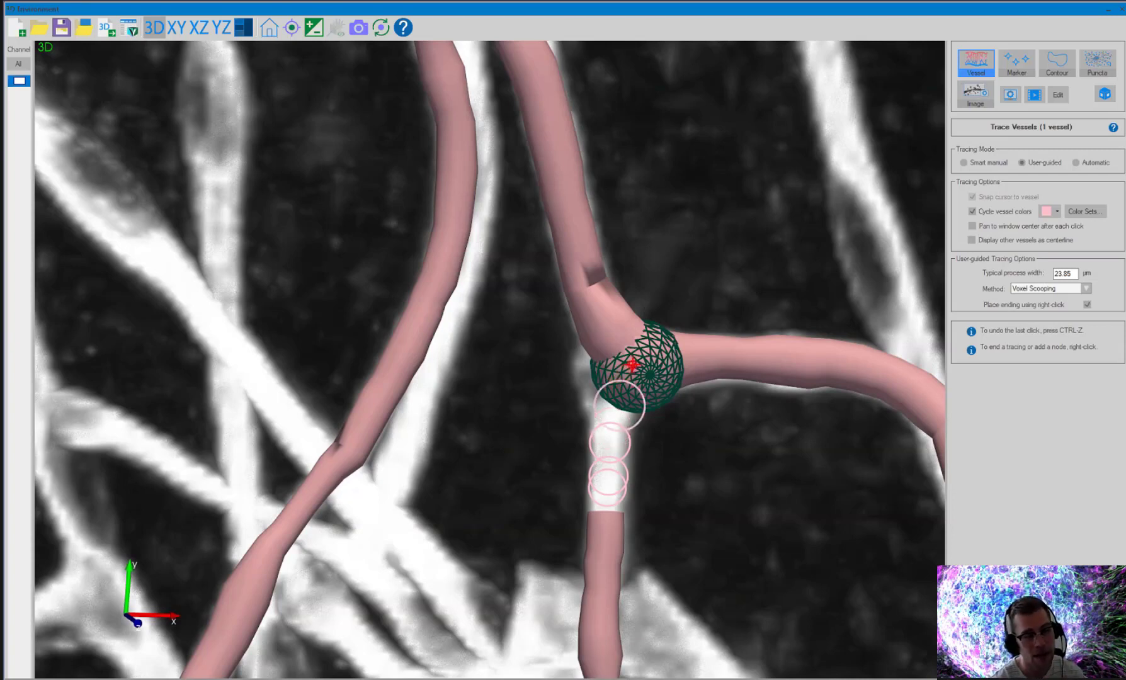
pyautogui.rightClick(636, 369)
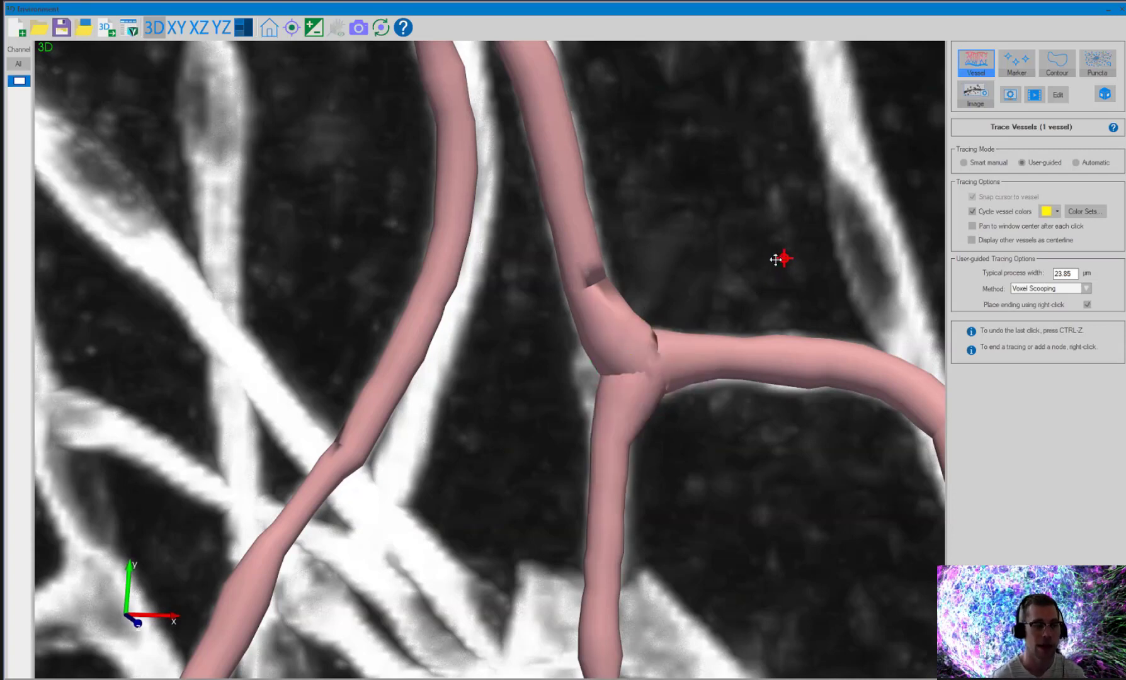
# Step: Switch to vessel point editing, move the junction node to the centre of the vertical vessel, and deselect it
pyautogui.scroll(-6, 791, 251)
pyautogui.scroll(-4, 850, 216)
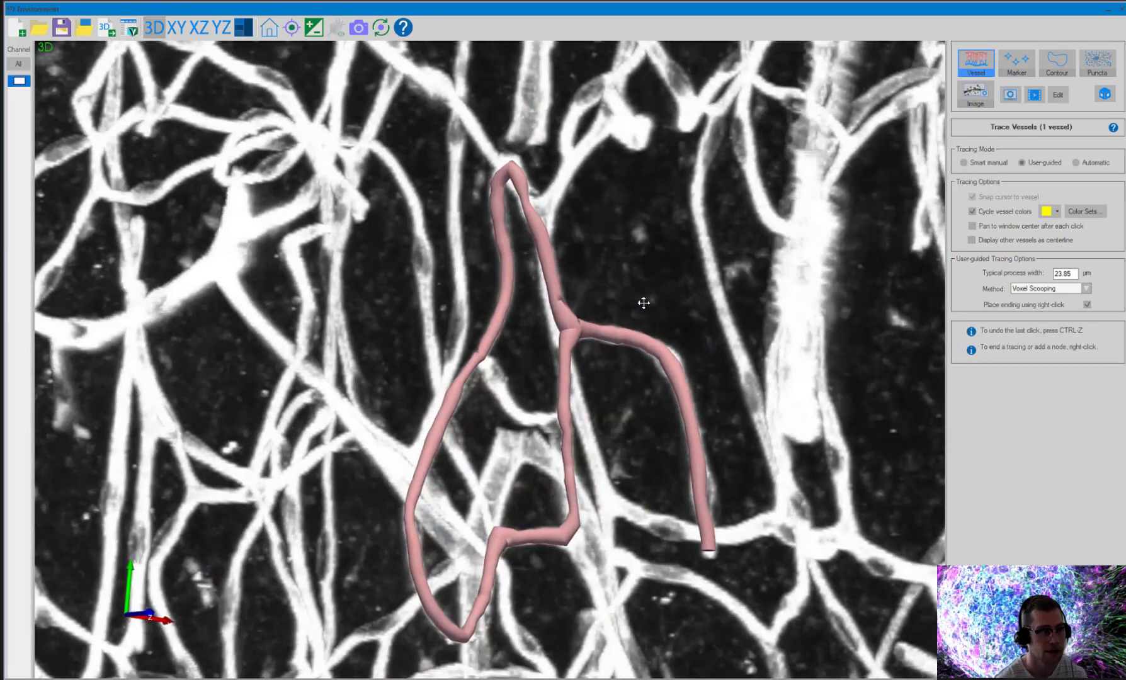
pyautogui.scroll(-4, 636, 295)
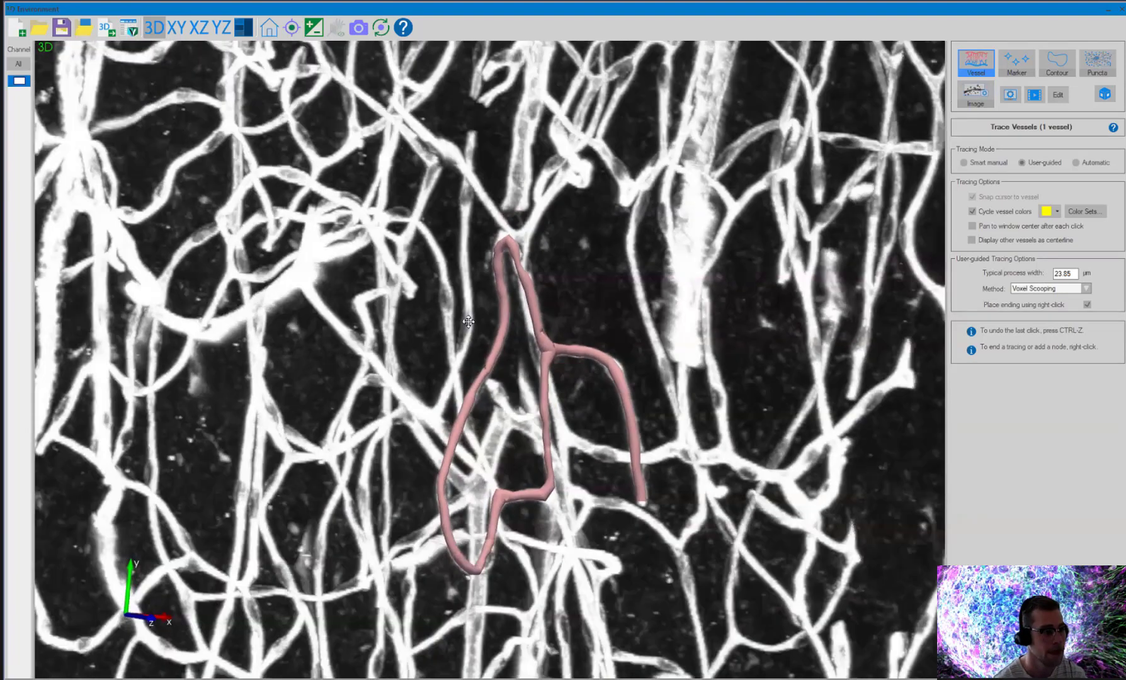
pyautogui.moveTo(468, 322); pyautogui.dragTo(472, 326, button='middle')
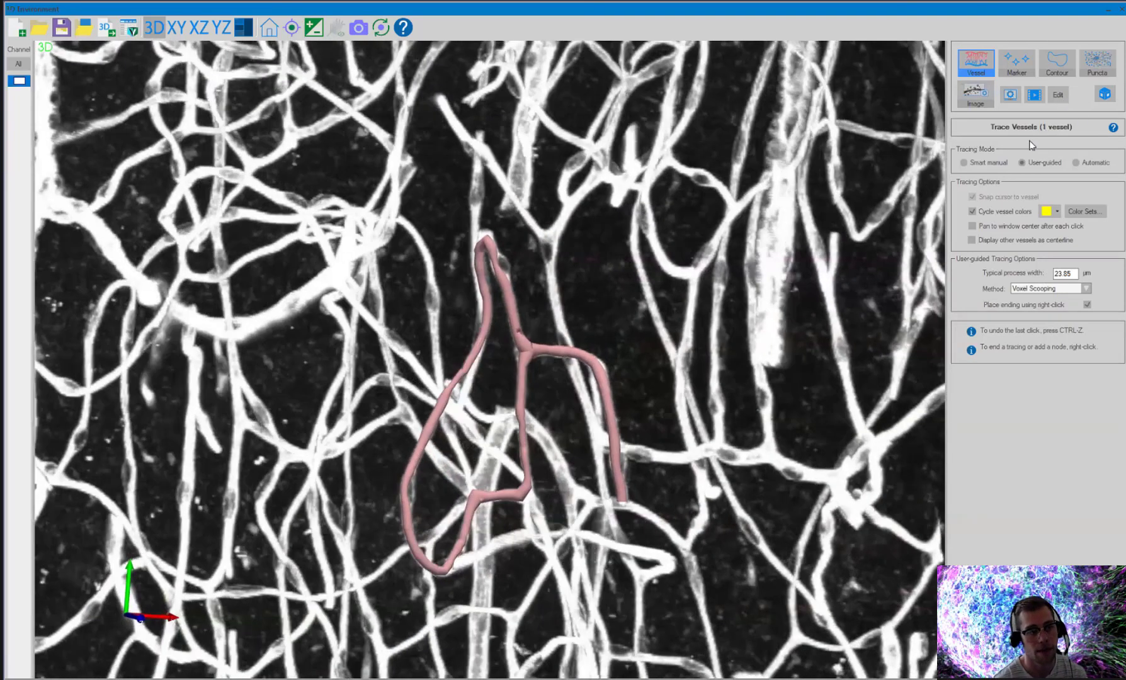
pyautogui.scroll(5, 622, 574)
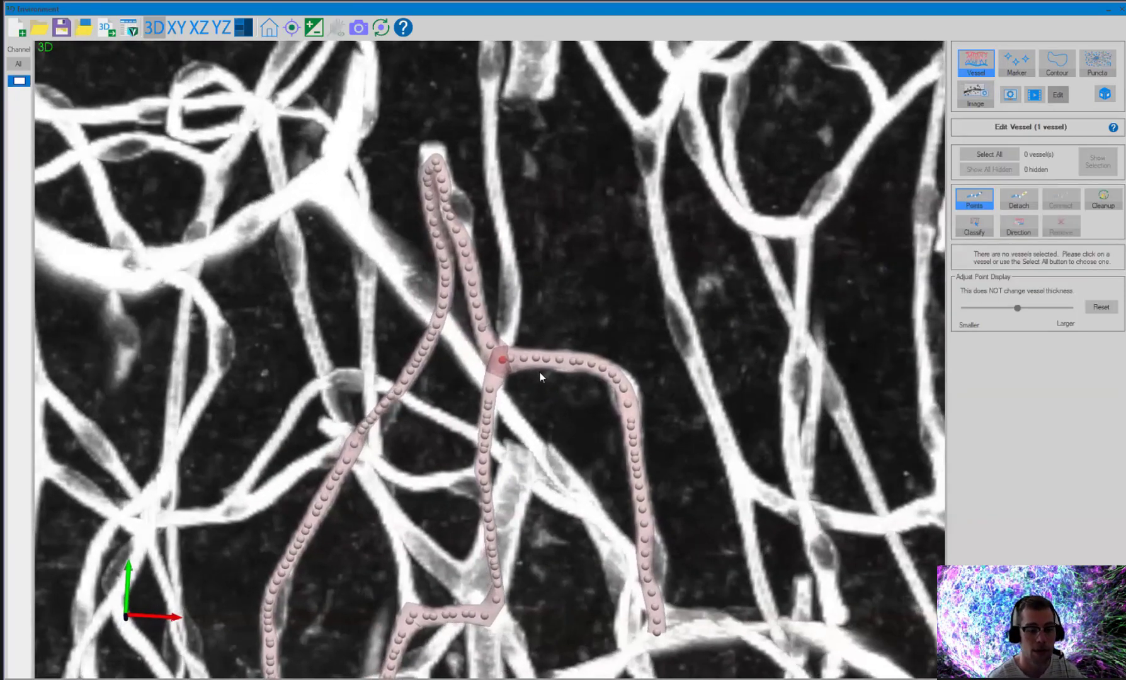
pyautogui.scroll(4, 544, 368)
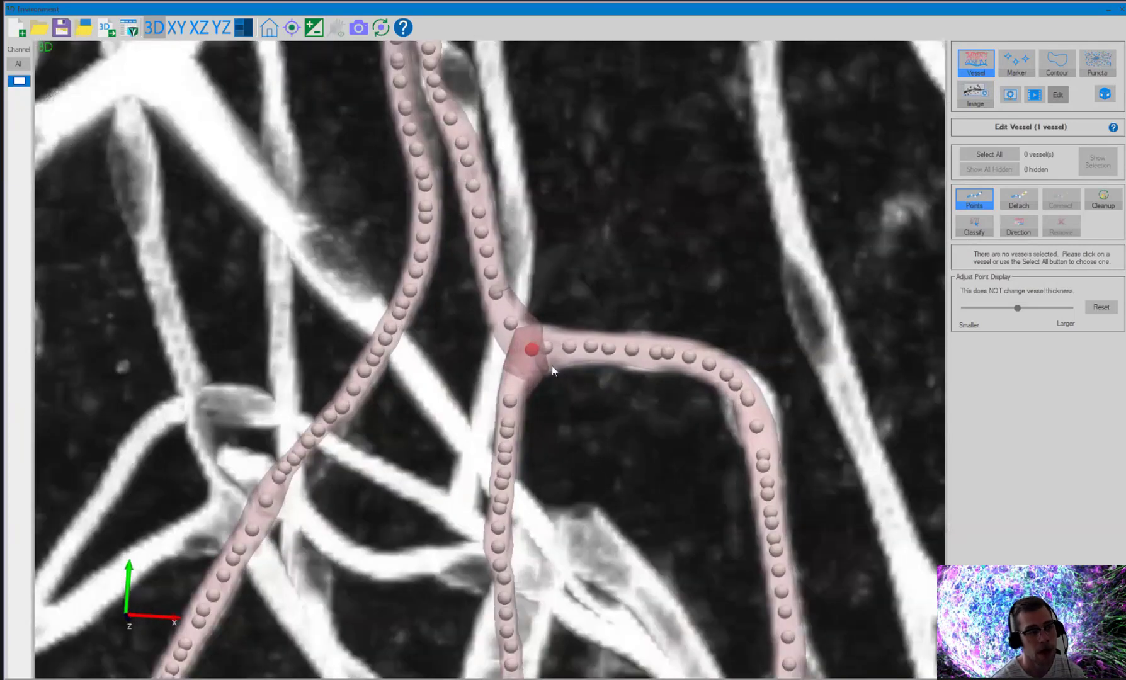
pyautogui.click(514, 353)
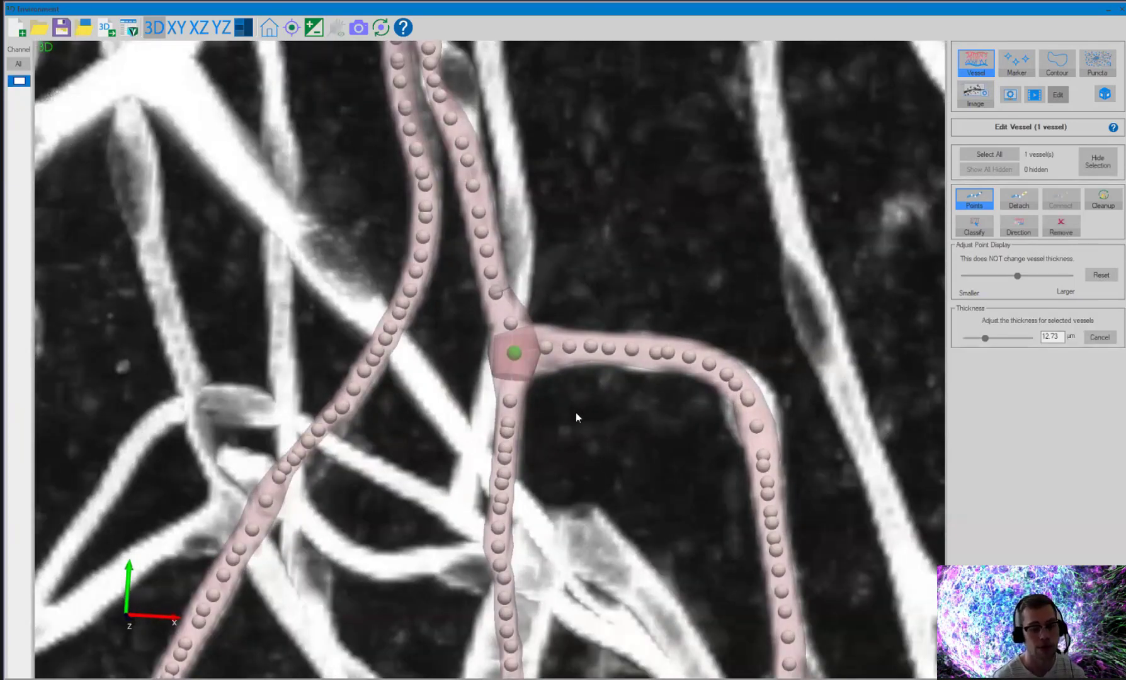
pyautogui.moveTo(568, 430); pyautogui.dragTo(589, 415)
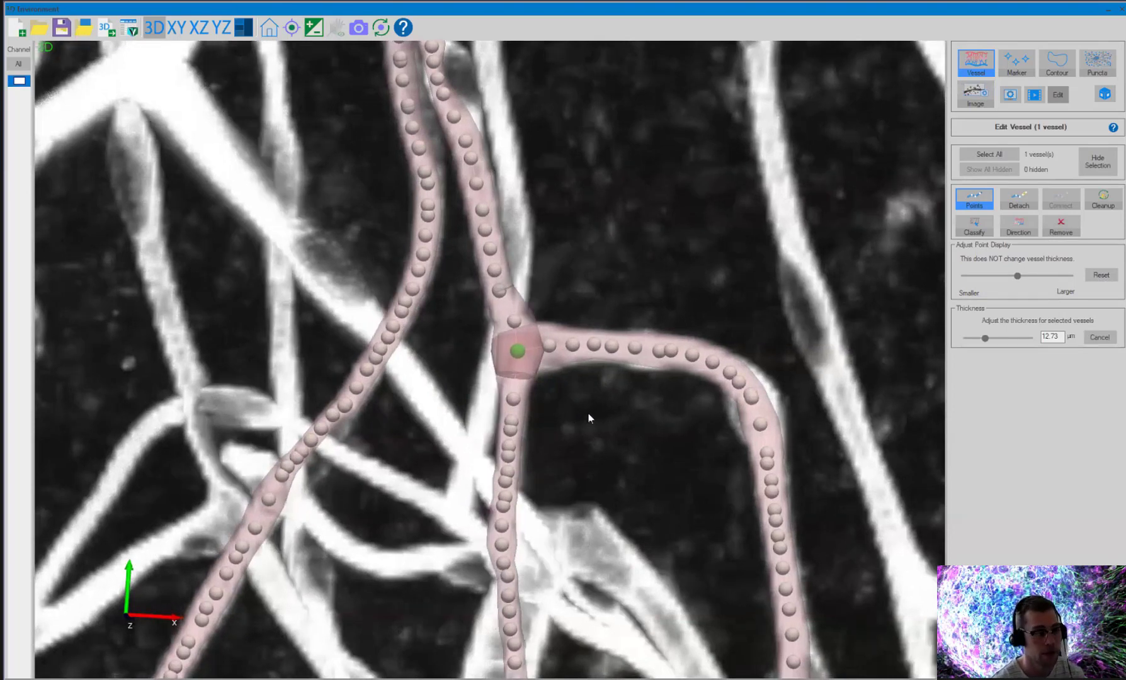
pyautogui.click(610, 307)
# Step: Move one of the two overlapping points on the horizontal branch toward the junction to even out the spacing
pyautogui.scroll(-5, 612, 297)
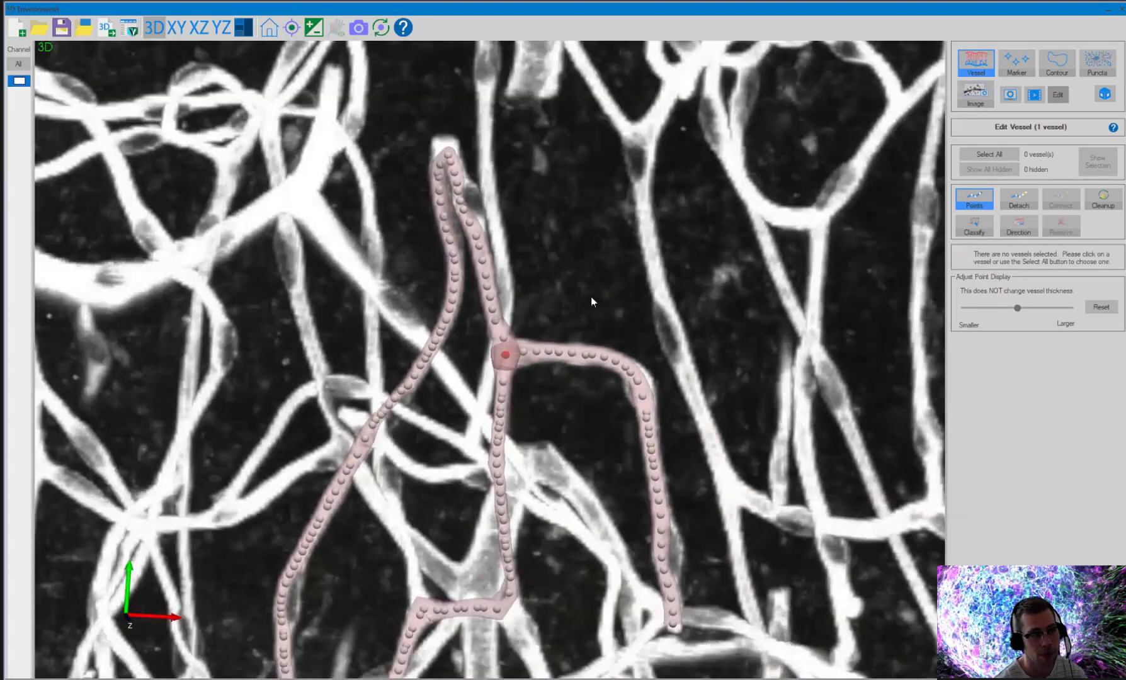
pyautogui.moveTo(592, 301)
pyautogui.mouseDown()
pyautogui.moveTo(619, 421)
pyautogui.moveTo(608, 423)
pyautogui.mouseUp()
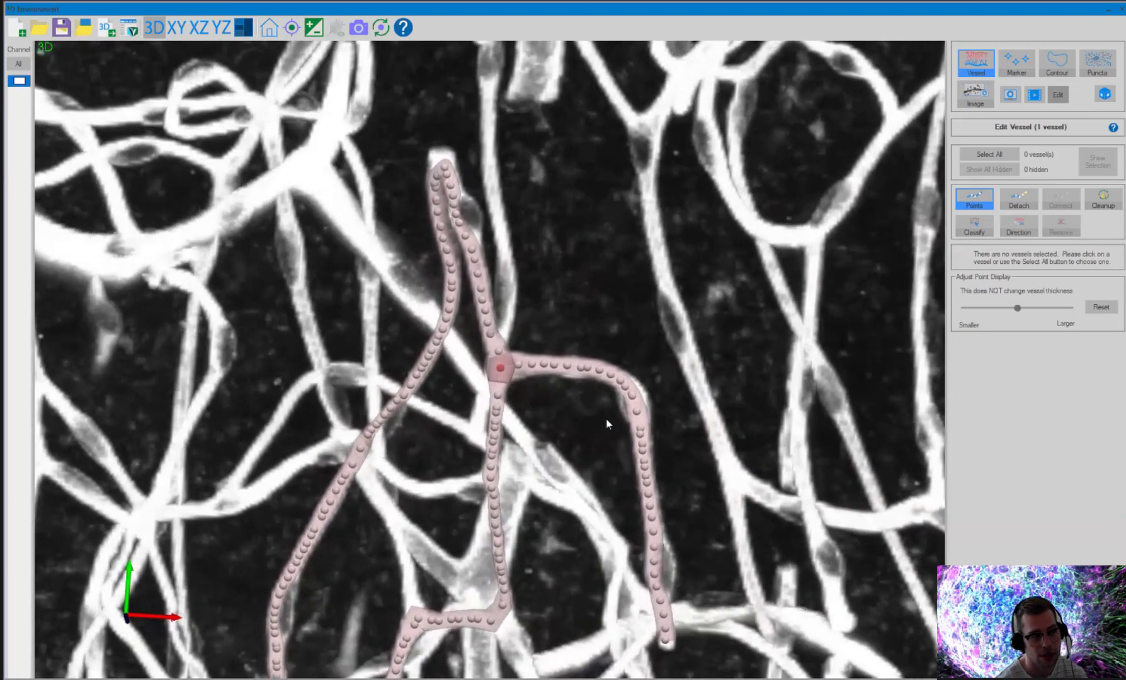
pyautogui.scroll(4, 585, 417)
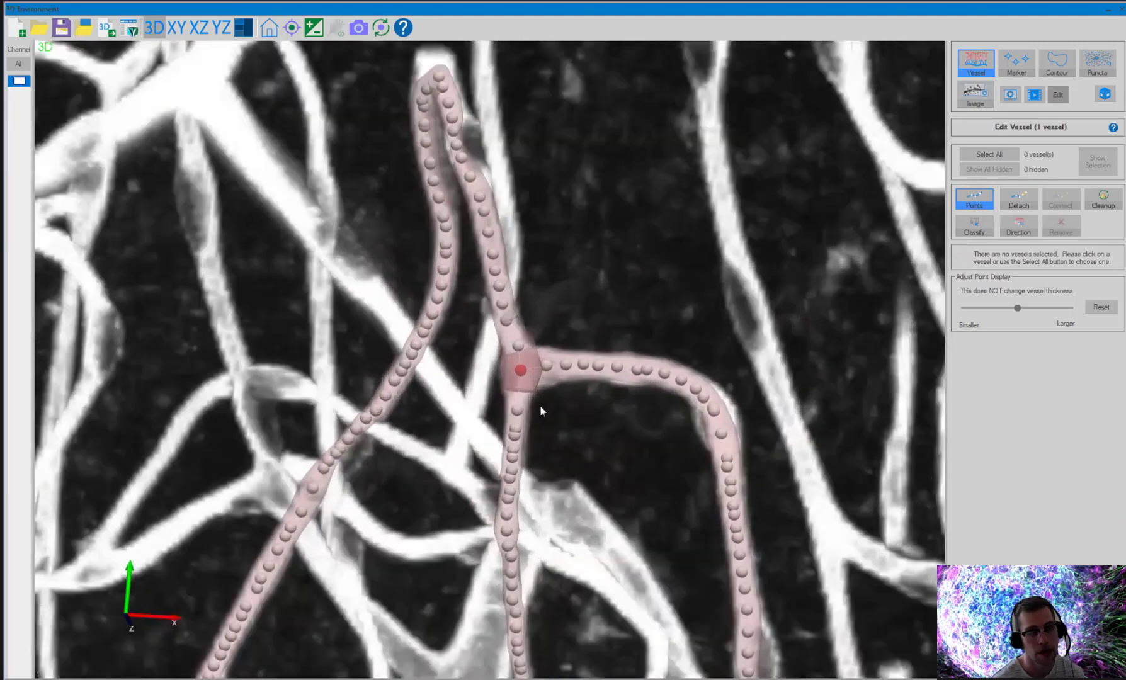
pyautogui.scroll(1, 553, 405)
pyautogui.scroll(3, 878, 390)
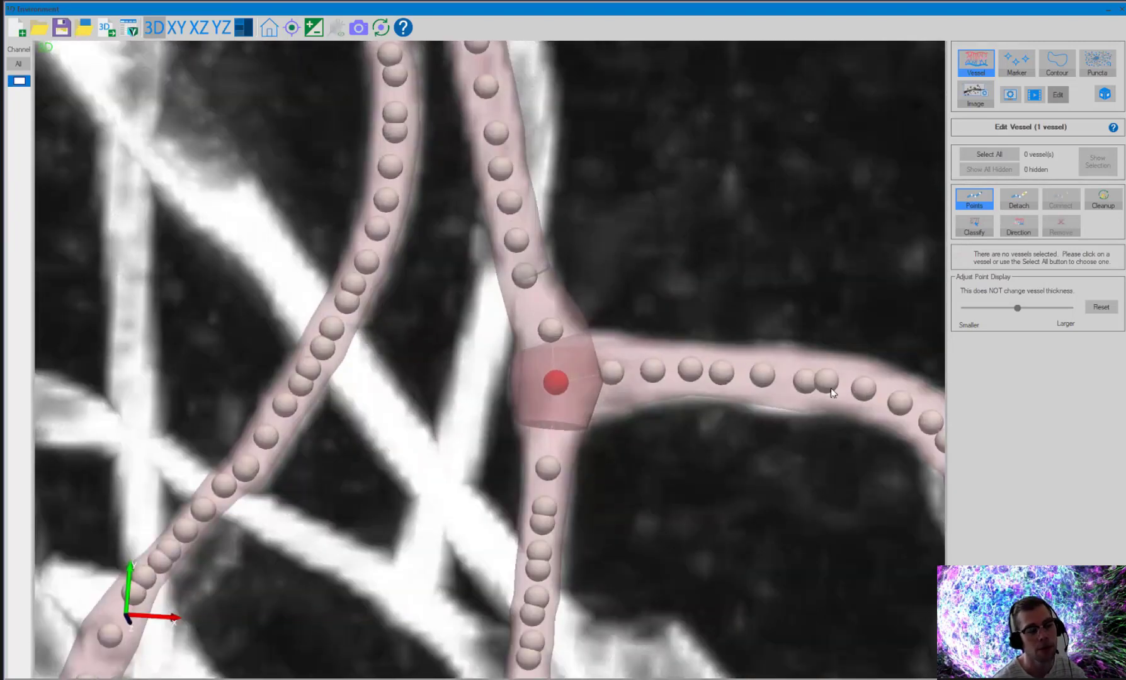
pyautogui.click(793, 380)
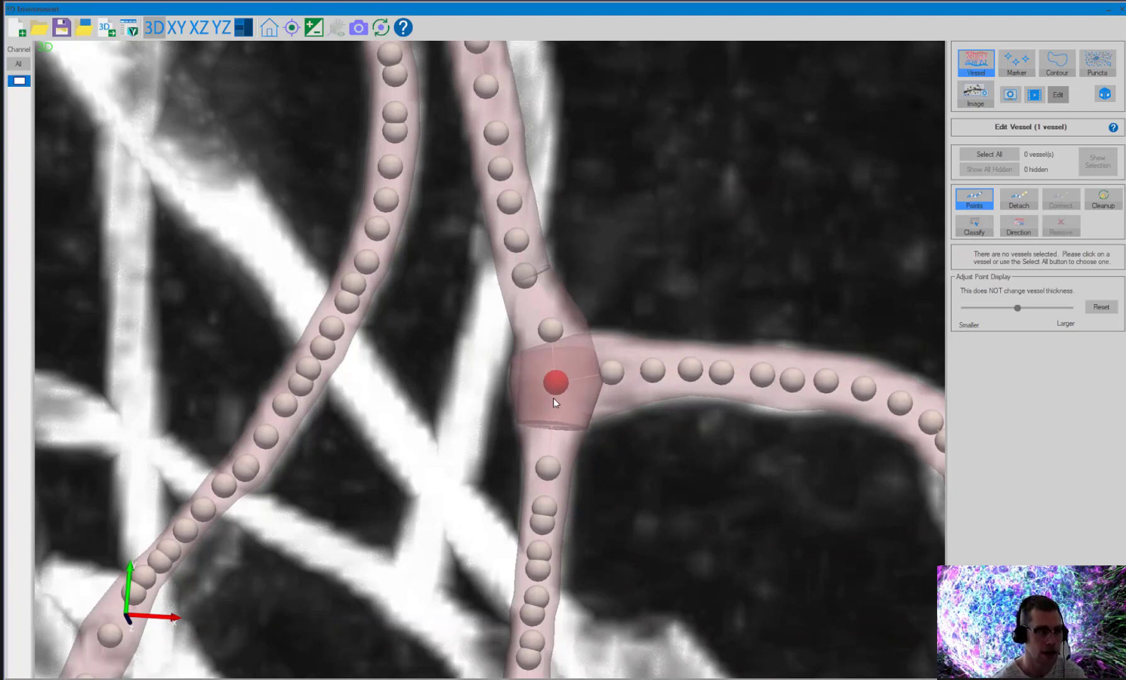
# Step: Inspect the tracing around the loop's upper tip from several angles, toggling its visibility to compare it with the image
pyautogui.scroll(-2, 556, 397)
pyautogui.moveTo(578, 411); pyautogui.dragTo(571, 311)
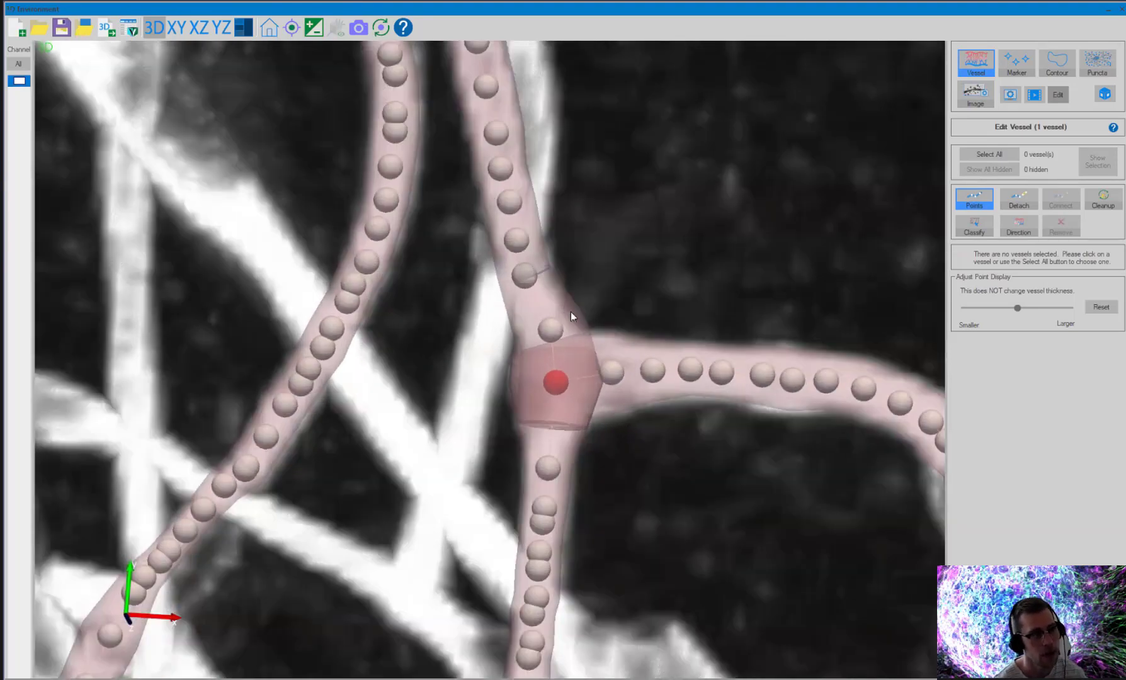
pyautogui.moveTo(596, 272); pyautogui.dragTo(632, 360)
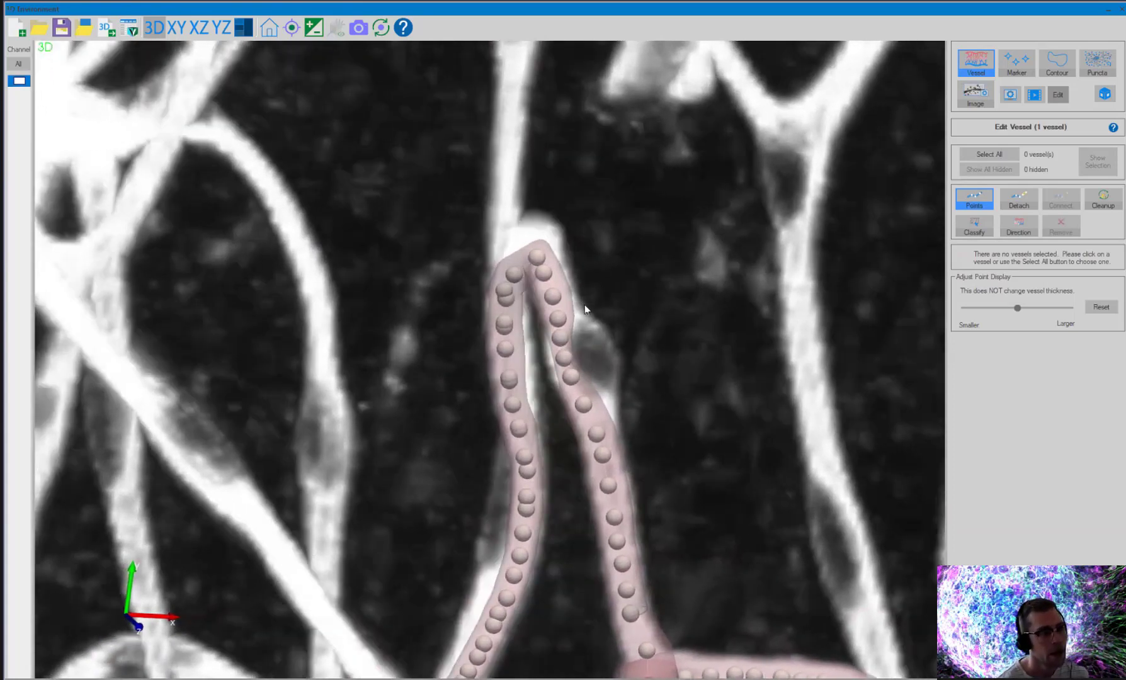
pyautogui.moveTo(596, 284); pyautogui.dragTo(624, 229)
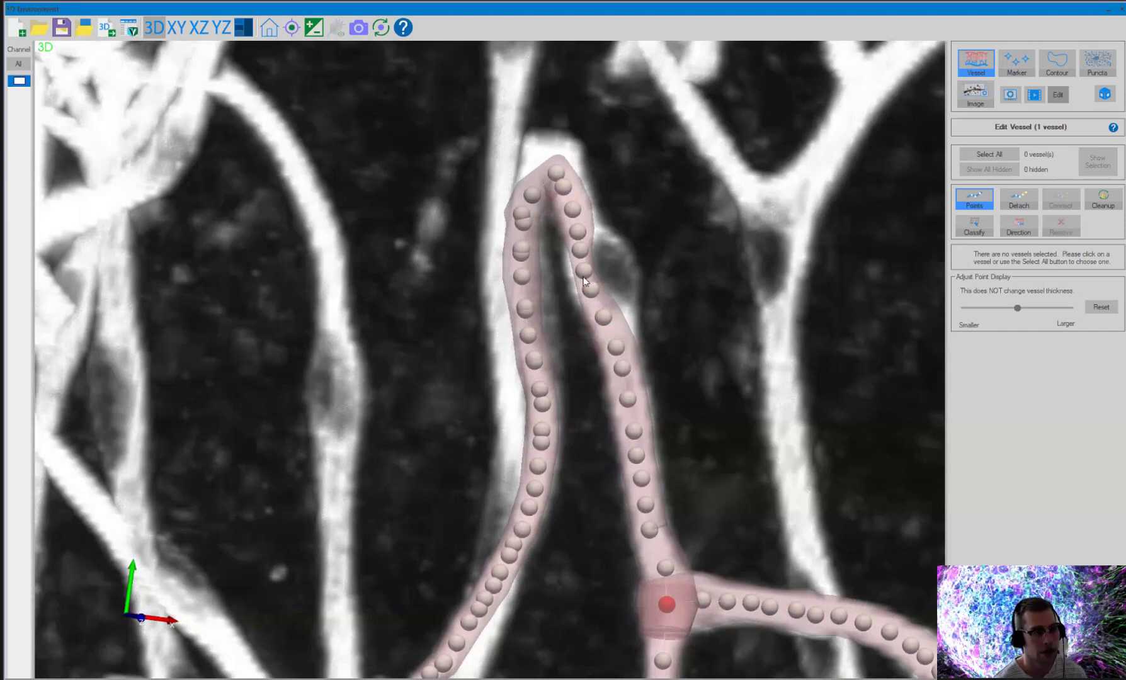
pyautogui.click(315, 28)
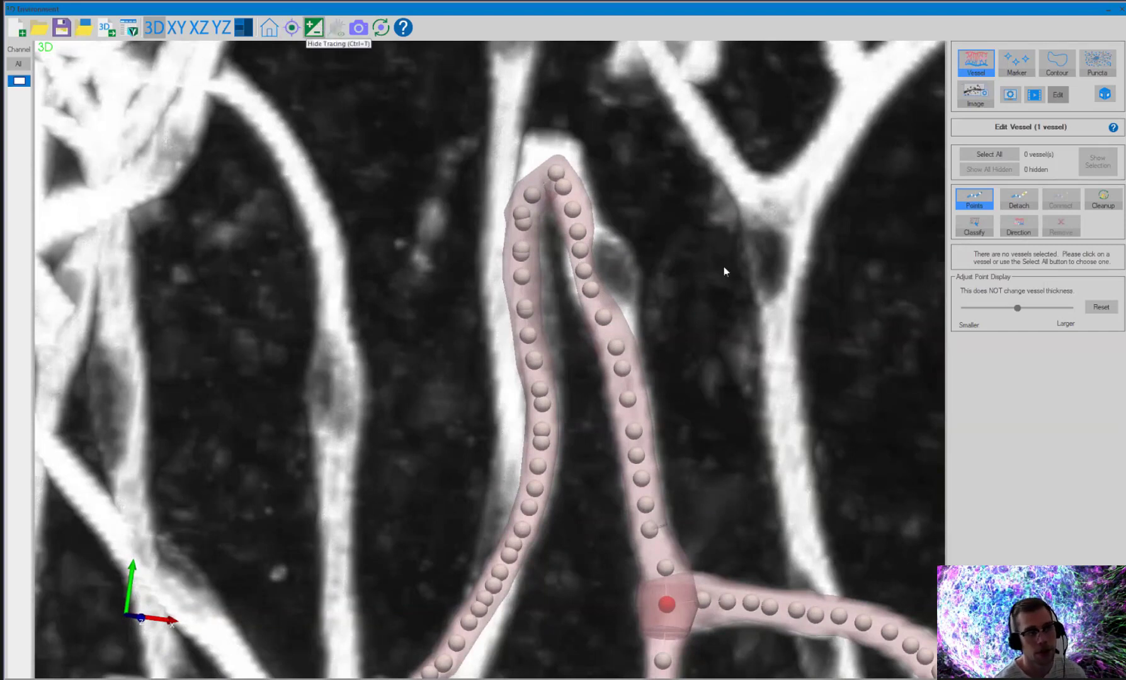
pyautogui.moveTo(596, 197); pyautogui.dragTo(624, 255)
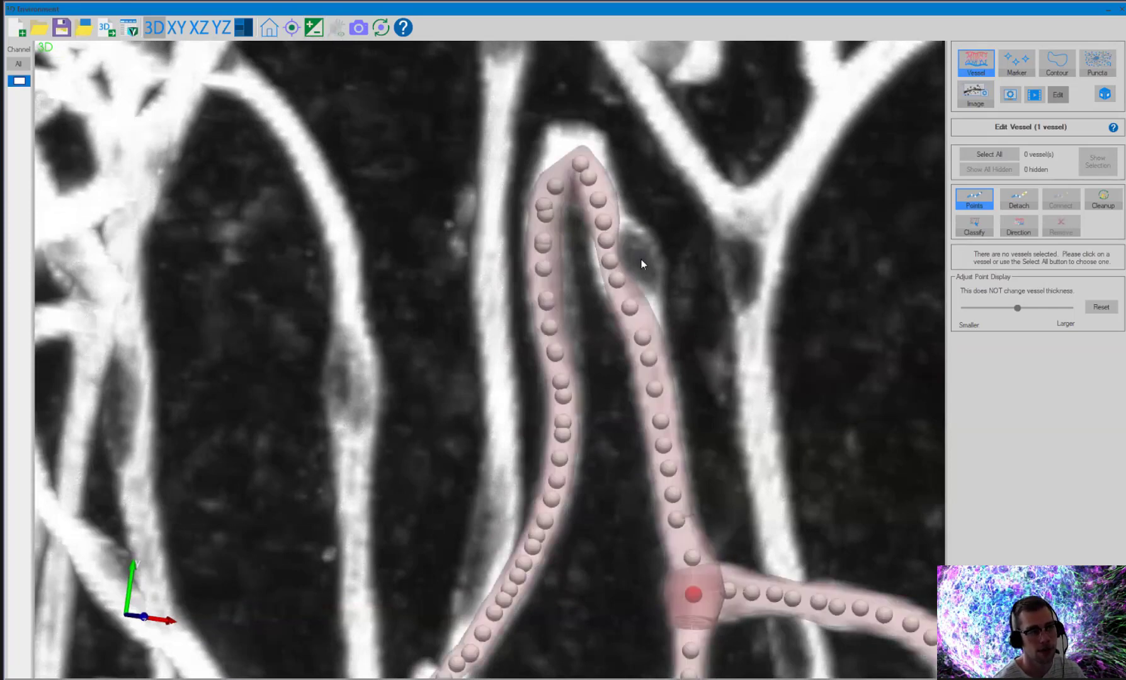
# Step: Shift the points beside the bulge on the loop's right branch toward the bulge centre and try to delete the point just above them
pyautogui.moveTo(641, 263); pyautogui.dragTo(659, 265)
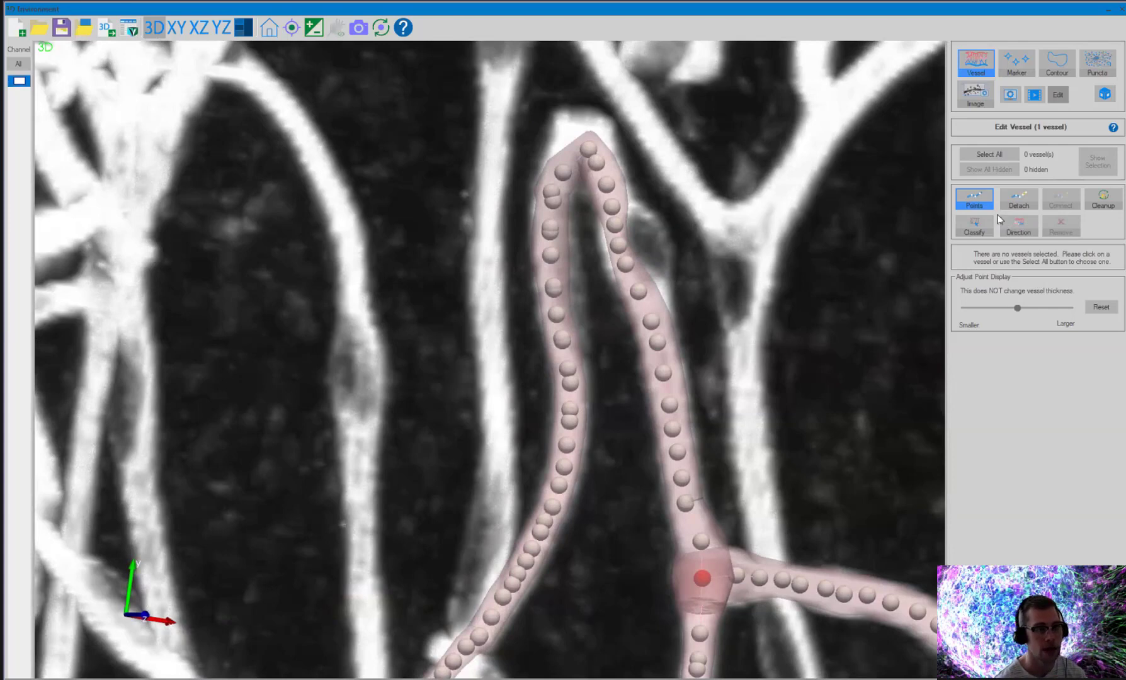
pyautogui.click(985, 196)
pyautogui.moveTo(705, 257)
pyautogui.mouseDown()
pyautogui.moveTo(685, 266)
pyautogui.moveTo(716, 264)
pyautogui.mouseUp()
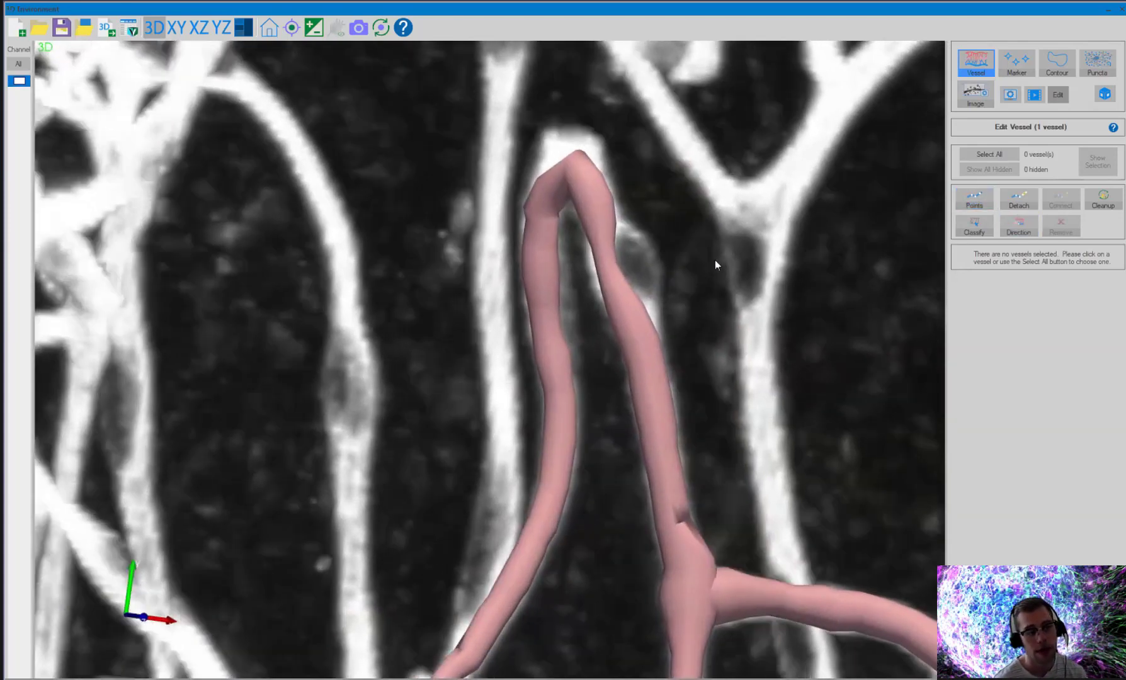
pyautogui.click(984, 201)
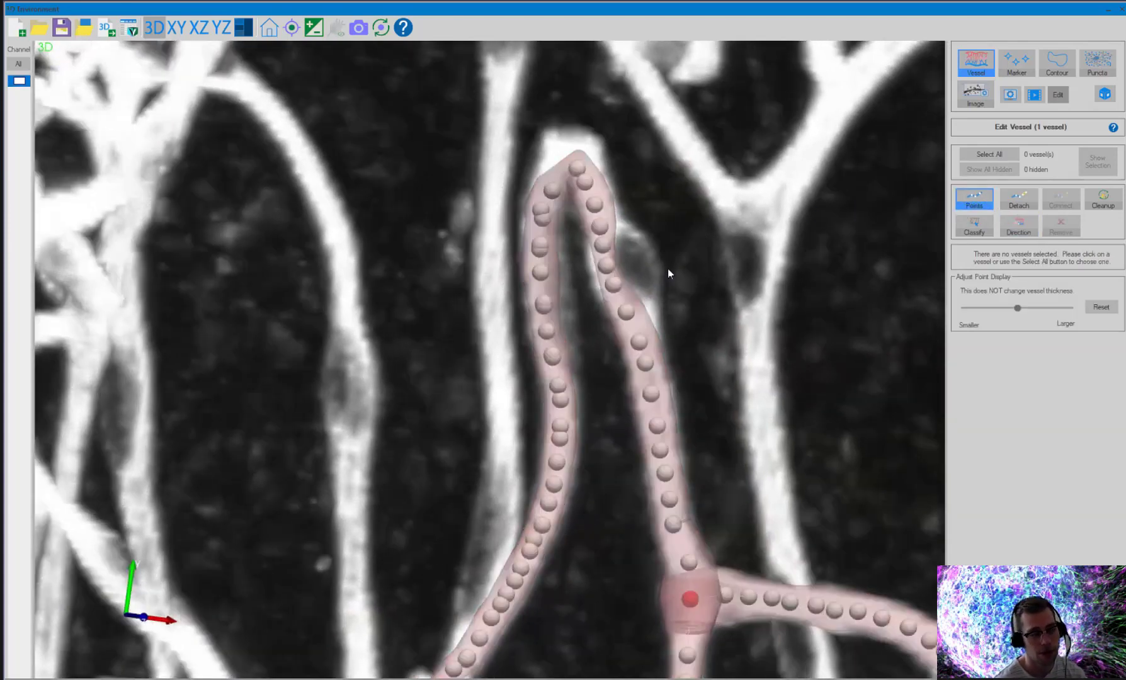
pyautogui.click(613, 269)
pyautogui.moveTo(619, 261); pyautogui.dragTo(621, 262)
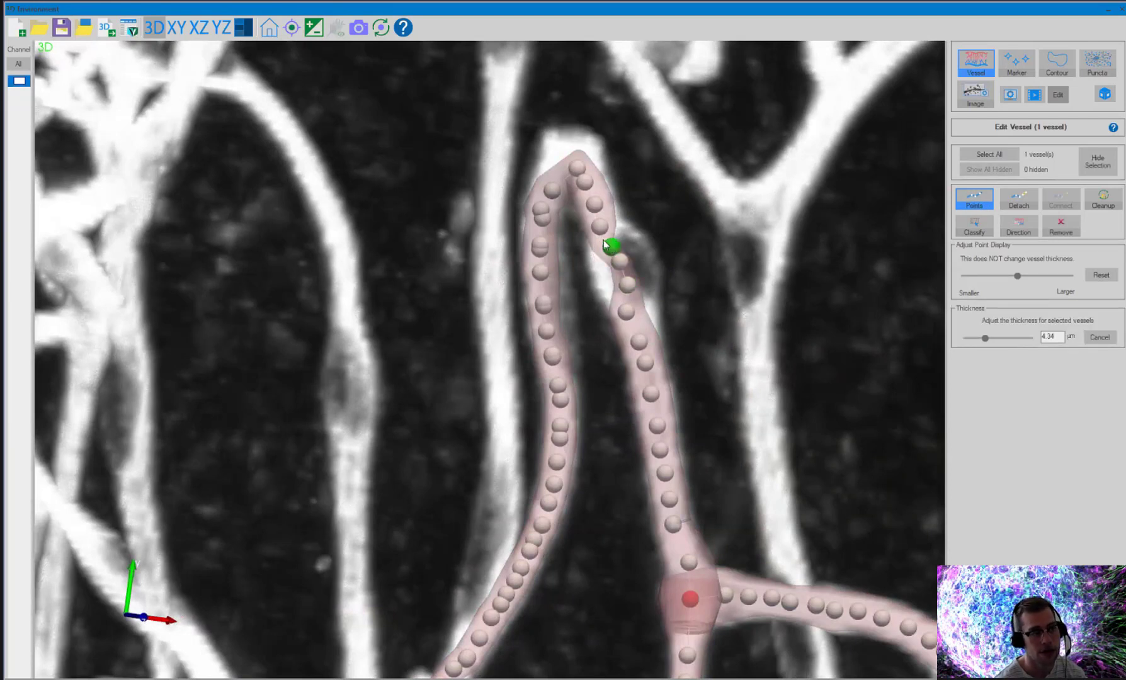
pyautogui.click(604, 222)
pyautogui.press('Delete')
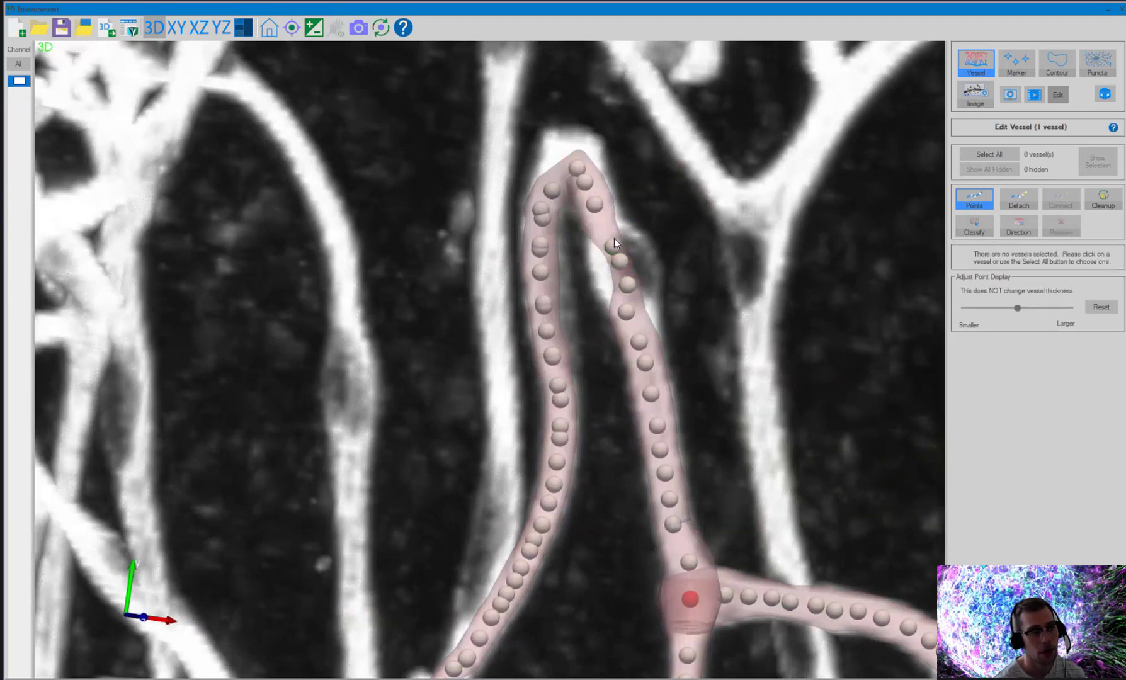
# Step: Increase the thickness of the three bulge points together, move the point just below them outward, and leave point editing
pyautogui.click(621, 262)
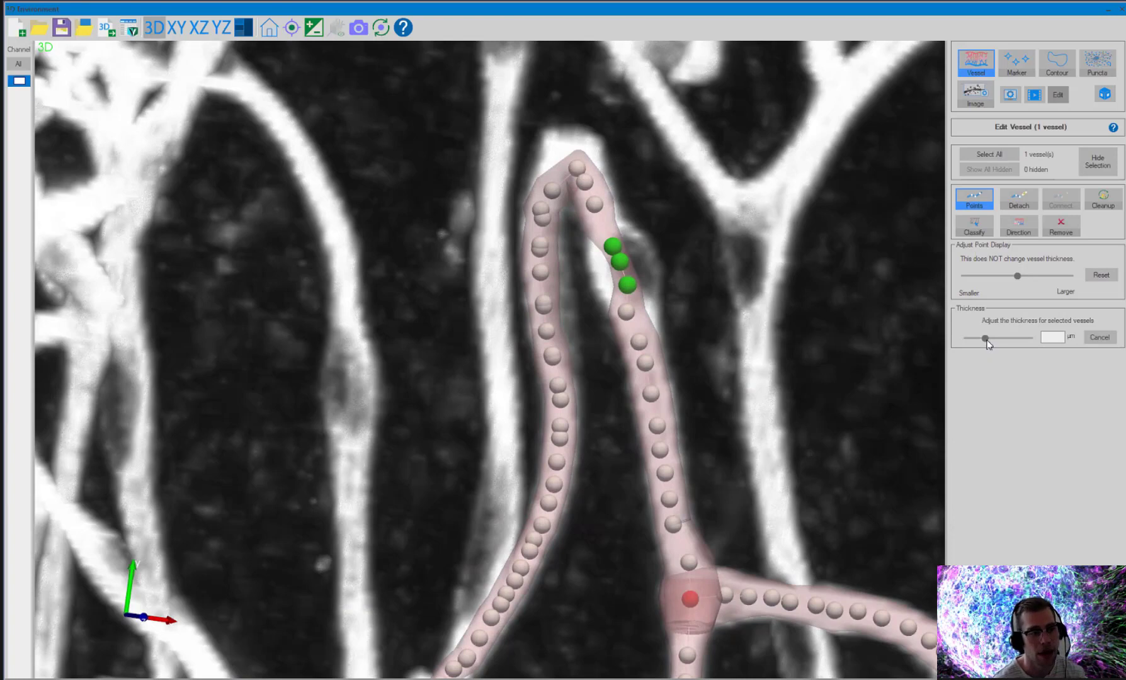
pyautogui.moveTo(986, 339); pyautogui.dragTo(990, 340)
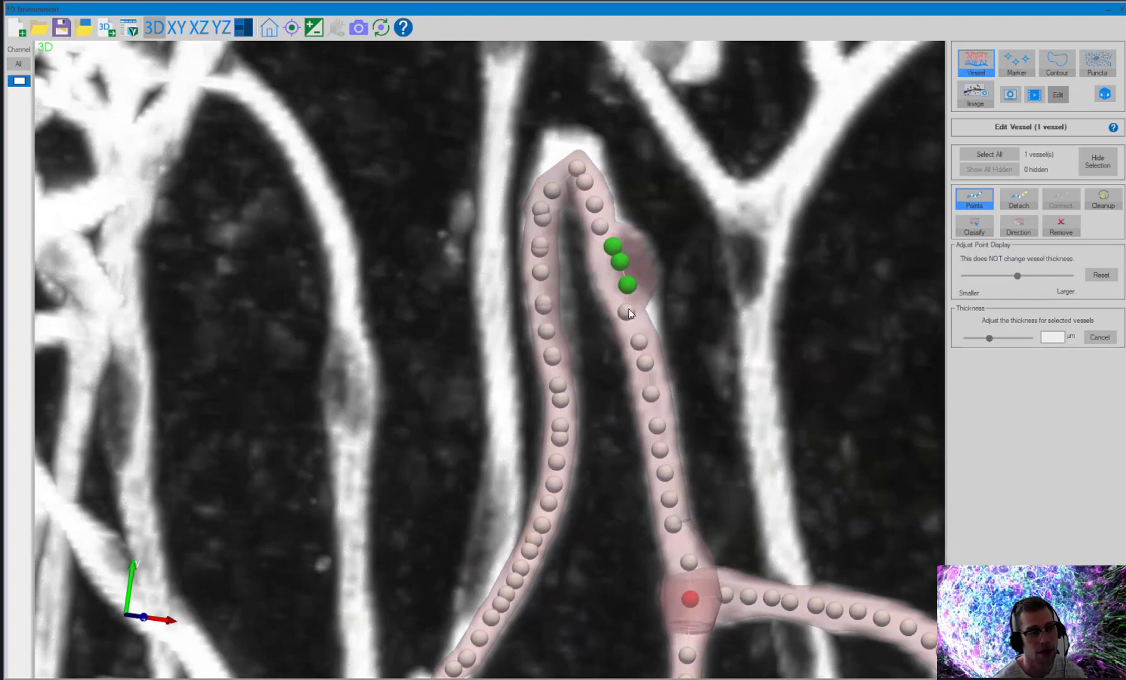
pyautogui.moveTo(628, 308); pyautogui.dragTo(639, 310)
pyautogui.moveTo(667, 259); pyautogui.dragTo(710, 233)
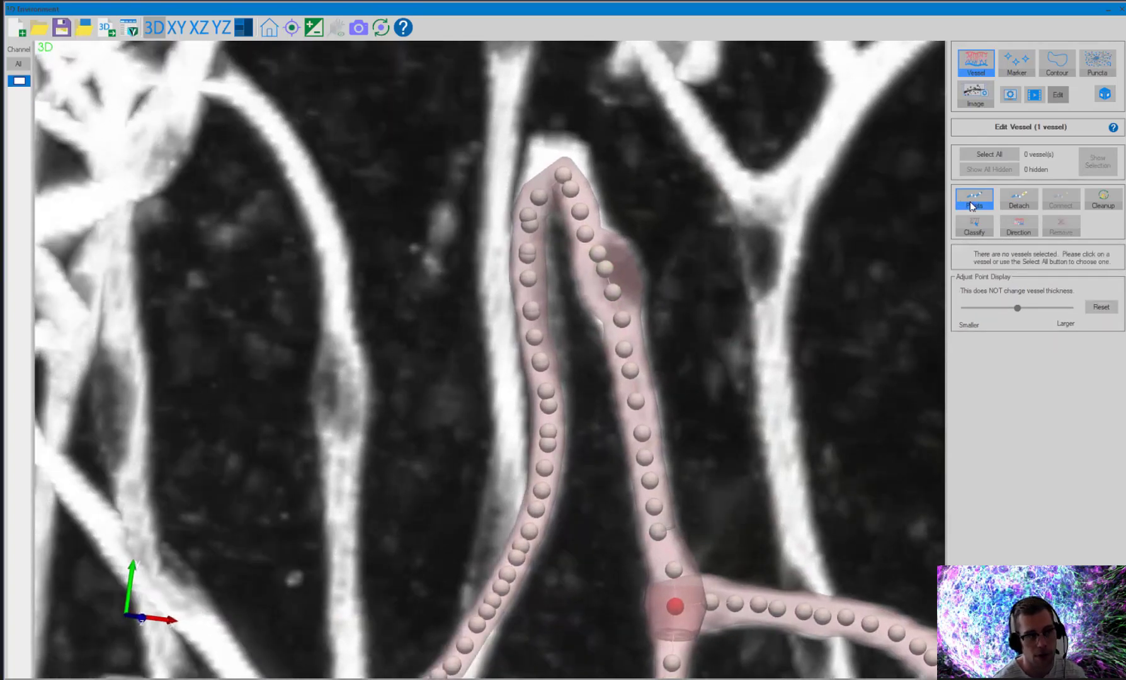
pyautogui.click(974, 199)
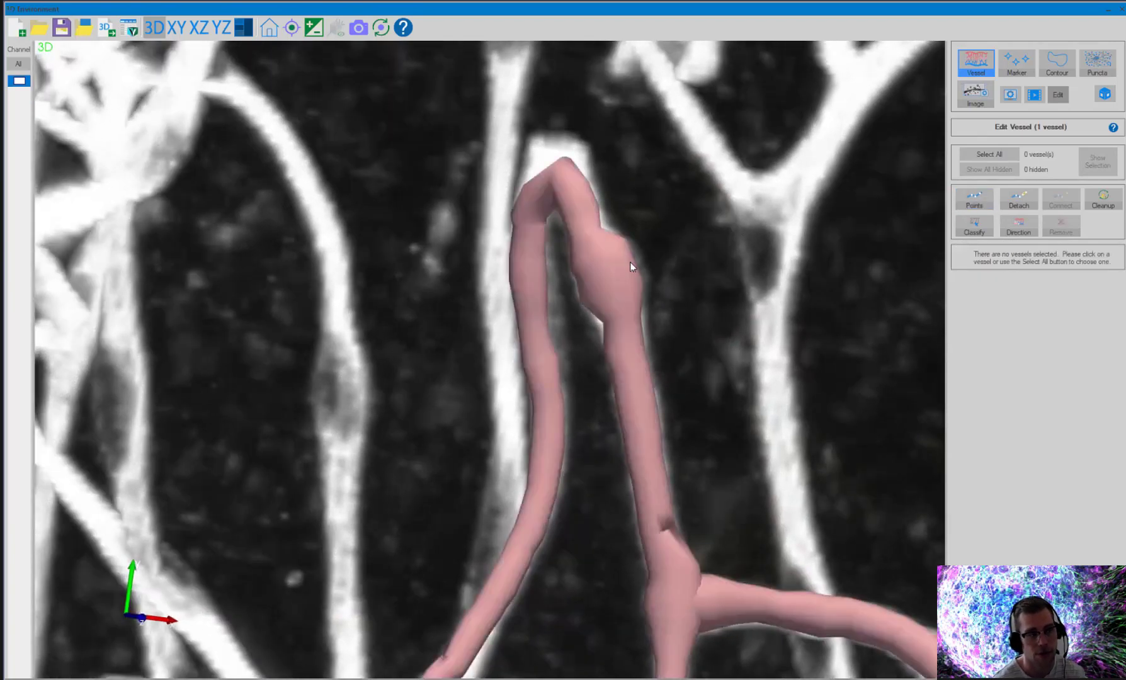
# Step: Review the edited vessel loop within the surrounding vessel network of the full image volume
pyautogui.scroll(-10, 629, 262)
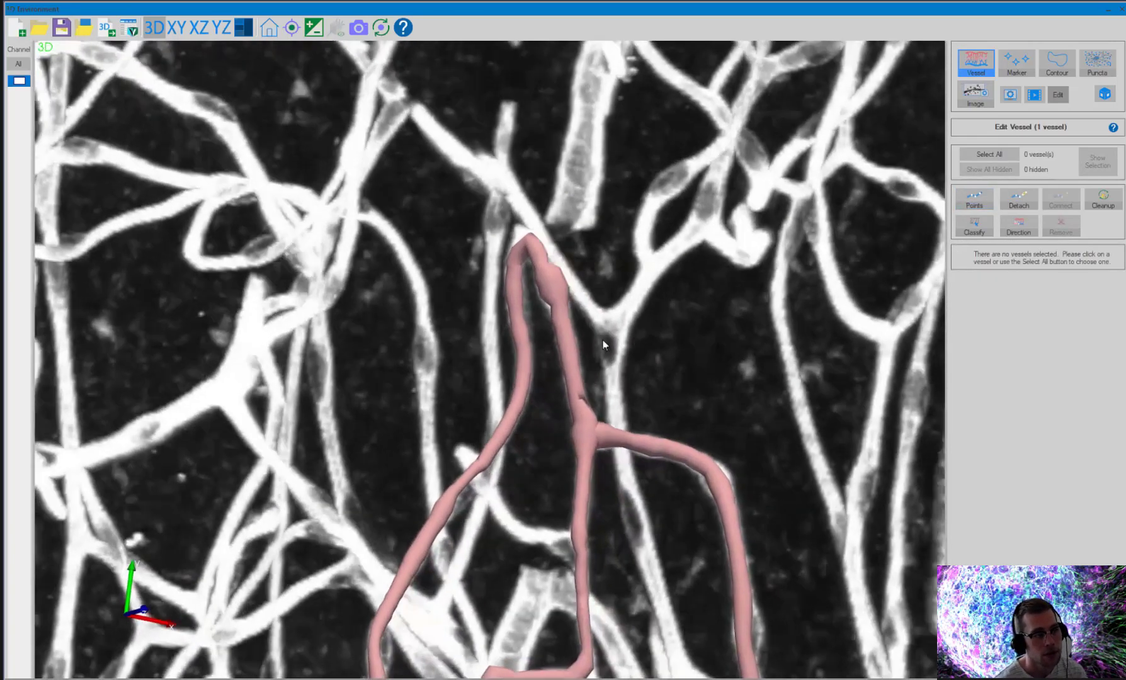
pyautogui.scroll(-8, 603, 343)
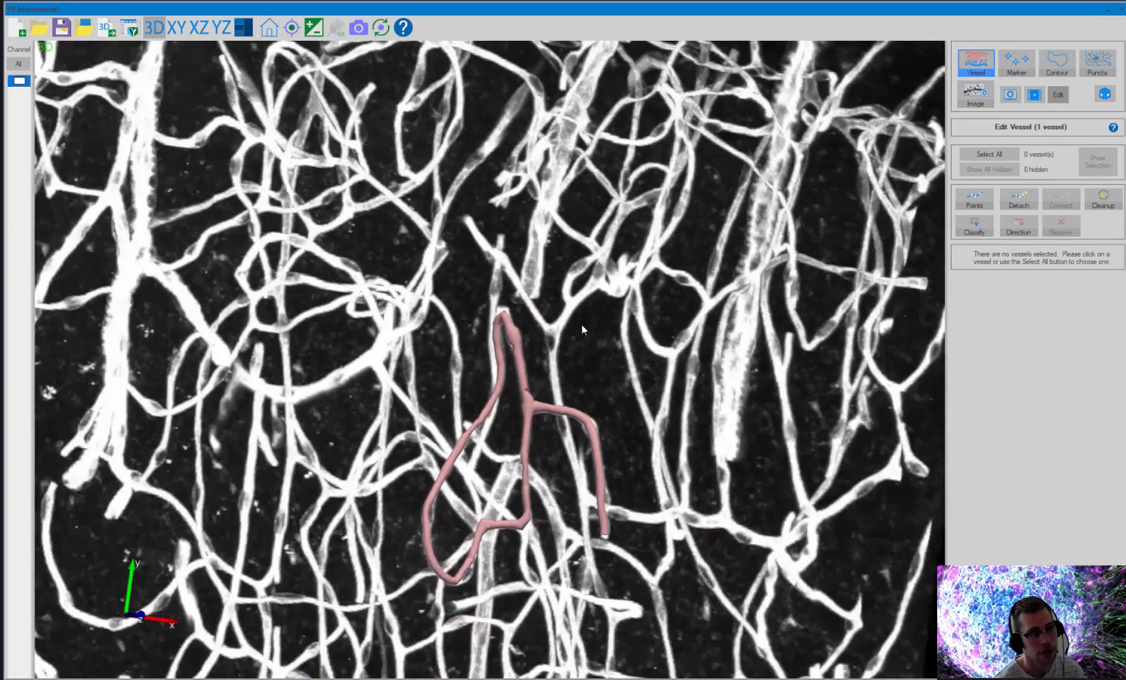
pyautogui.scroll(-5, 581, 324)
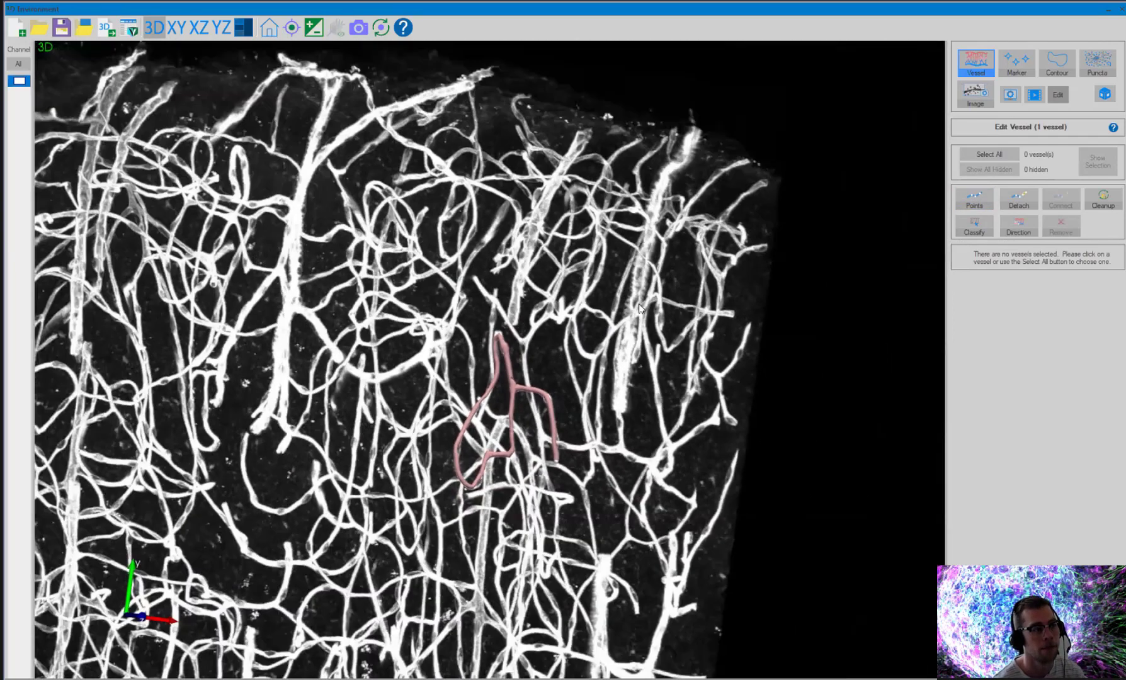
pyautogui.moveTo(639, 304)
pyautogui.mouseDown()
pyautogui.moveTo(672, 281)
pyautogui.moveTo(681, 308)
pyautogui.mouseUp()
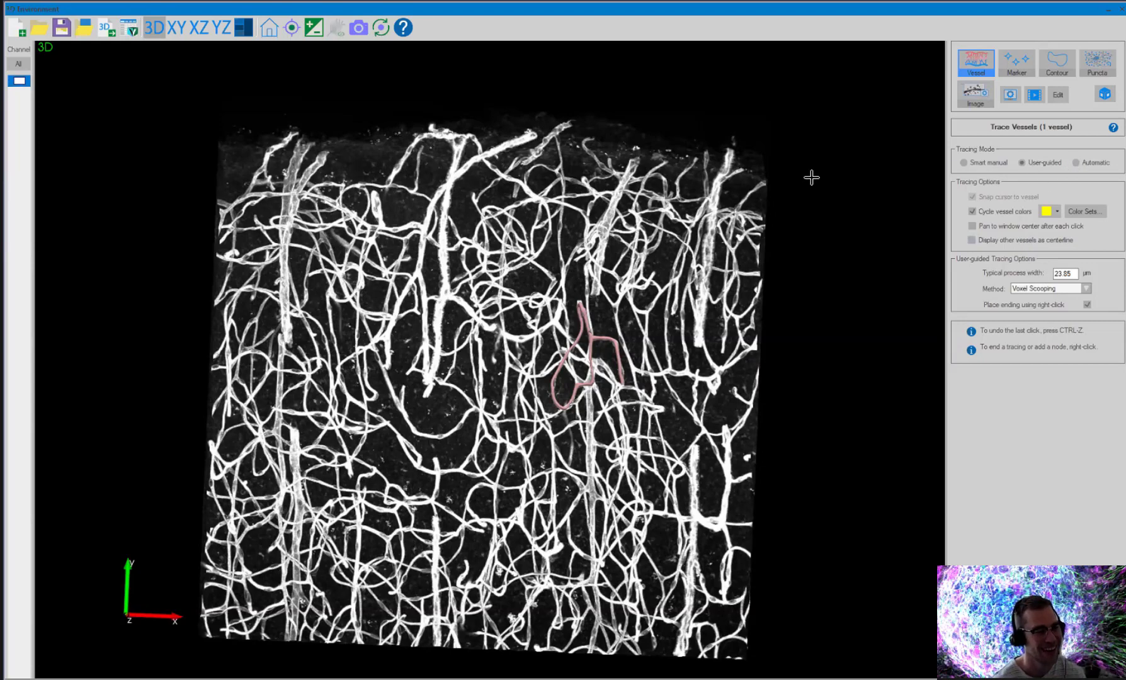
# Step: Trace the wide vessel above the closed loop as a new vessel with user-guided tracing, from its lower end upward, and inspect the result
pyautogui.moveTo(799, 193); pyautogui.dragTo(665, 225)
pyautogui.scroll(6, 695, 225)
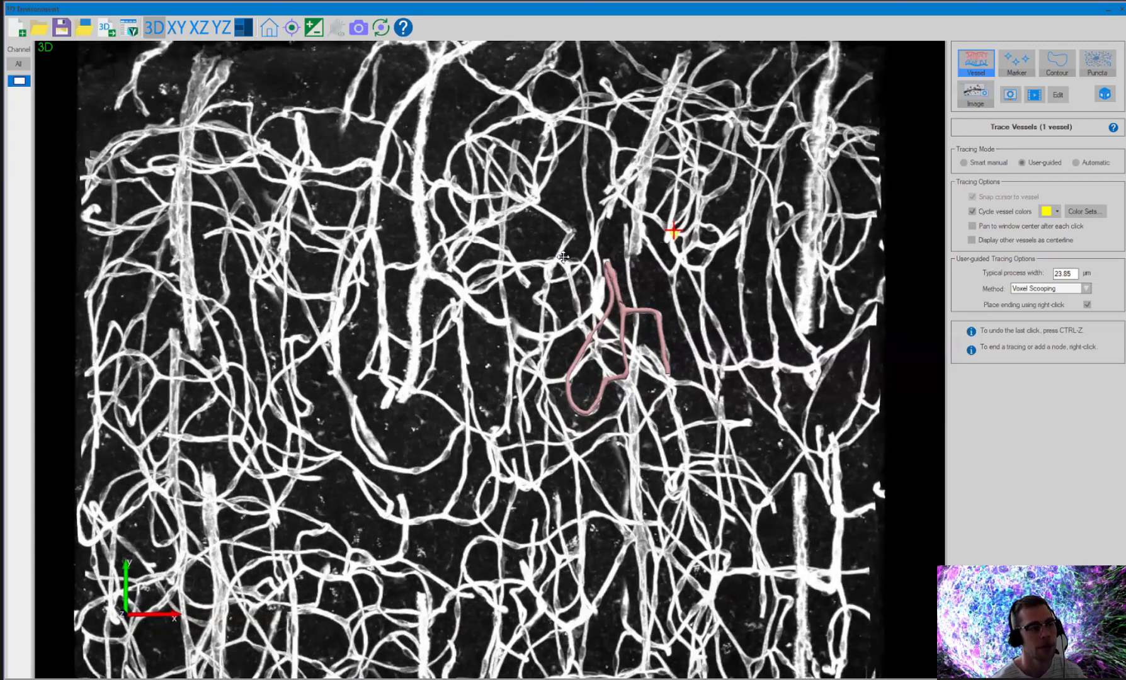
pyautogui.scroll(5, 654, 310)
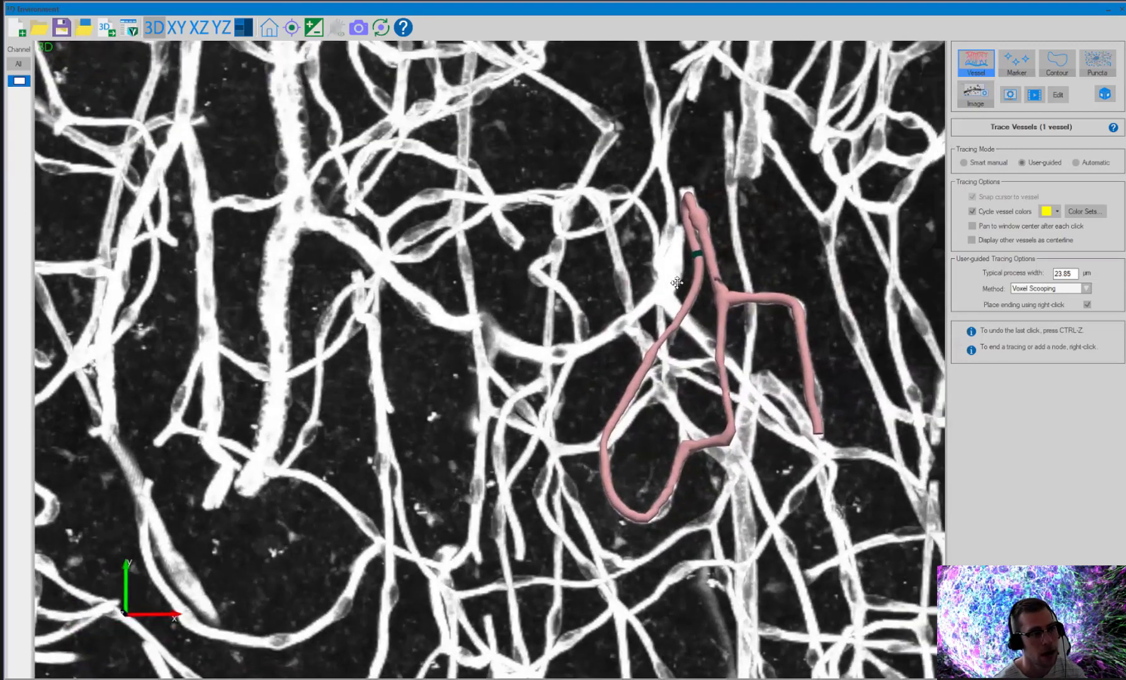
pyautogui.moveTo(762, 200); pyautogui.dragTo(554, 383, button='middle')
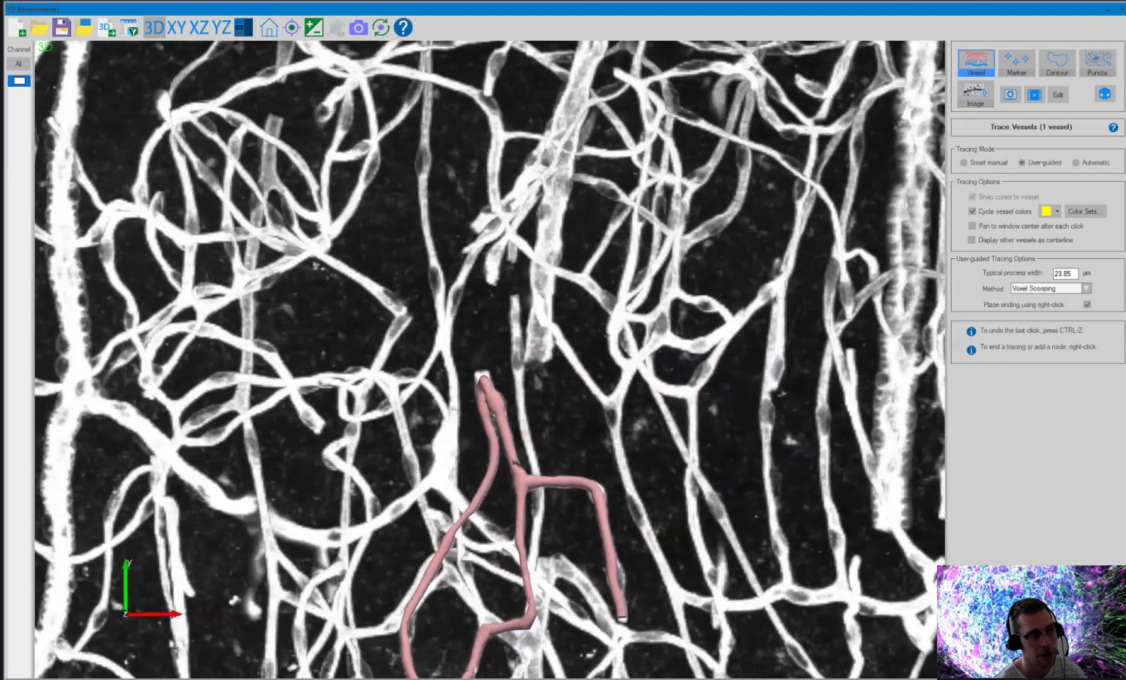
pyautogui.moveTo(523, 165); pyautogui.dragTo(484, 267, button='middle')
pyautogui.click(493, 273)
pyautogui.hotkey('ctrl', 'z')
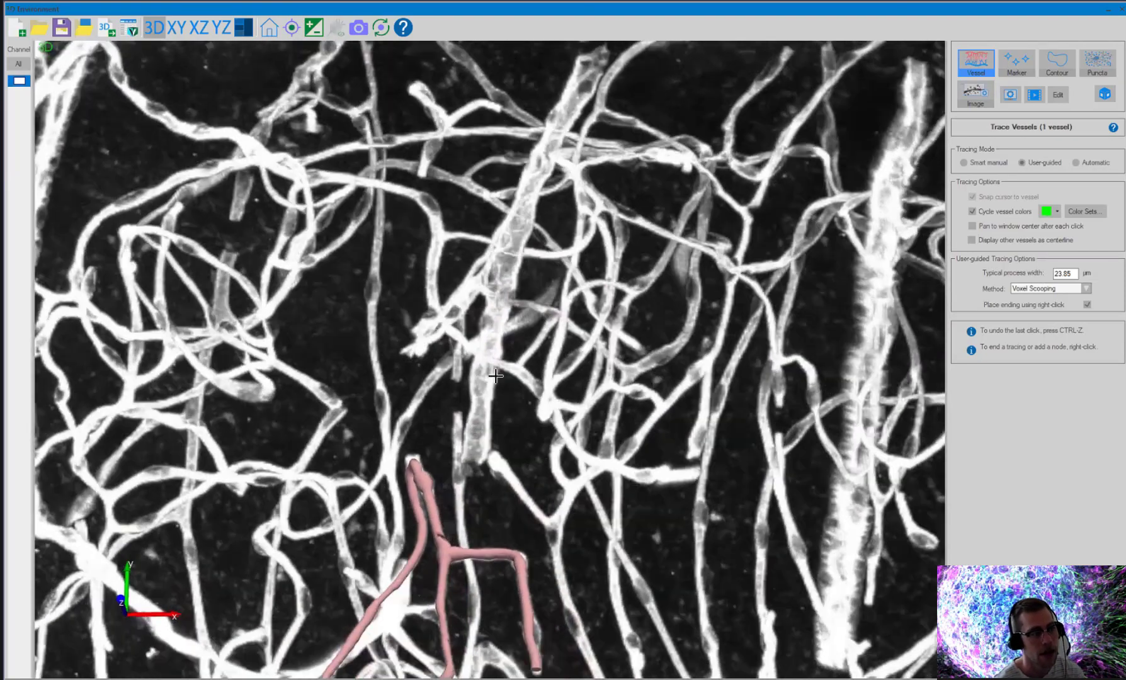
pyautogui.moveTo(517, 345); pyautogui.dragTo(517, 346, button='middle')
pyautogui.scroll(3, 518, 346)
pyautogui.click(474, 467)
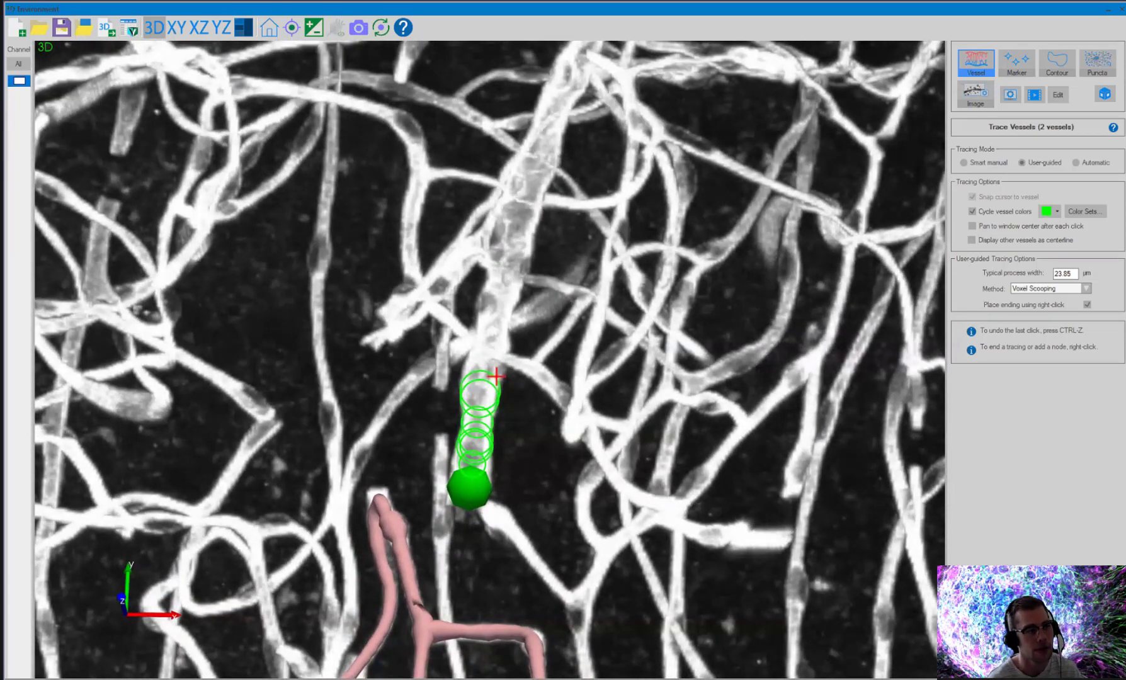
pyautogui.click(512, 222)
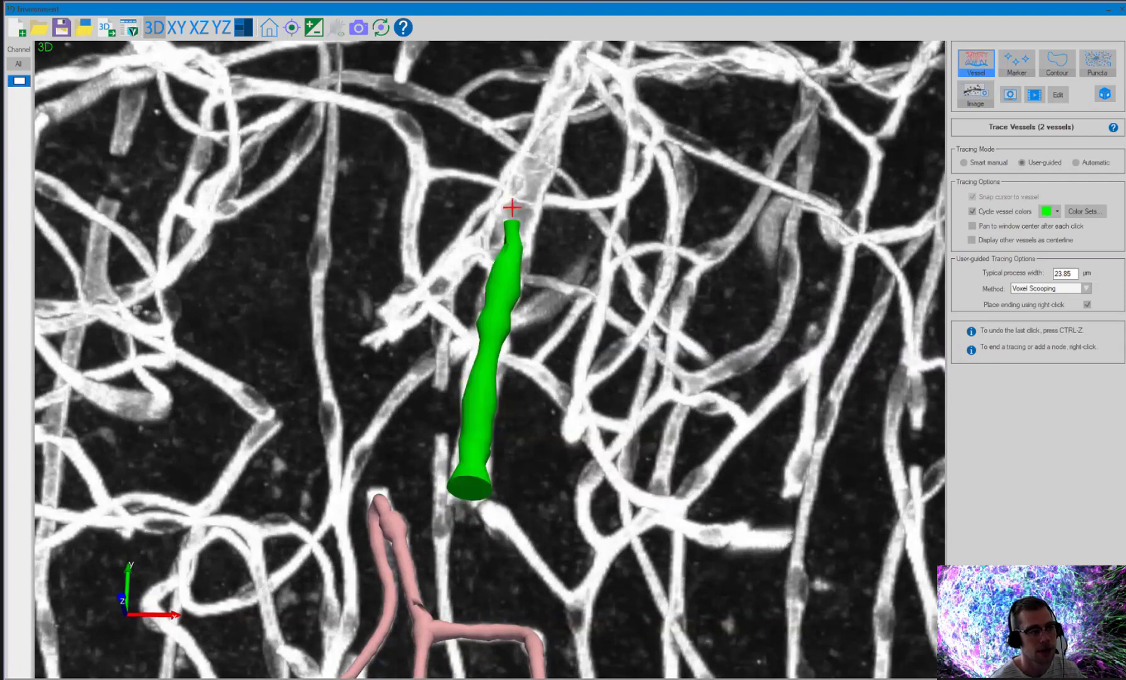
pyautogui.moveTo(507, 263); pyautogui.dragTo(462, 313)
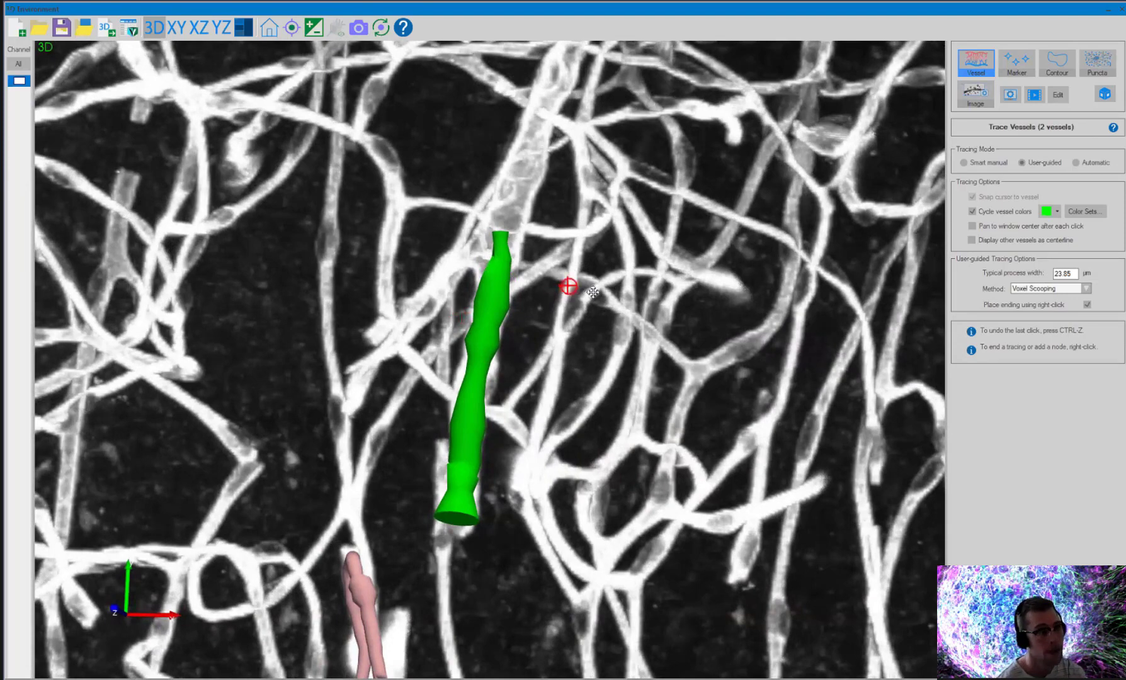
pyautogui.moveTo(571, 288); pyautogui.dragTo(630, 289)
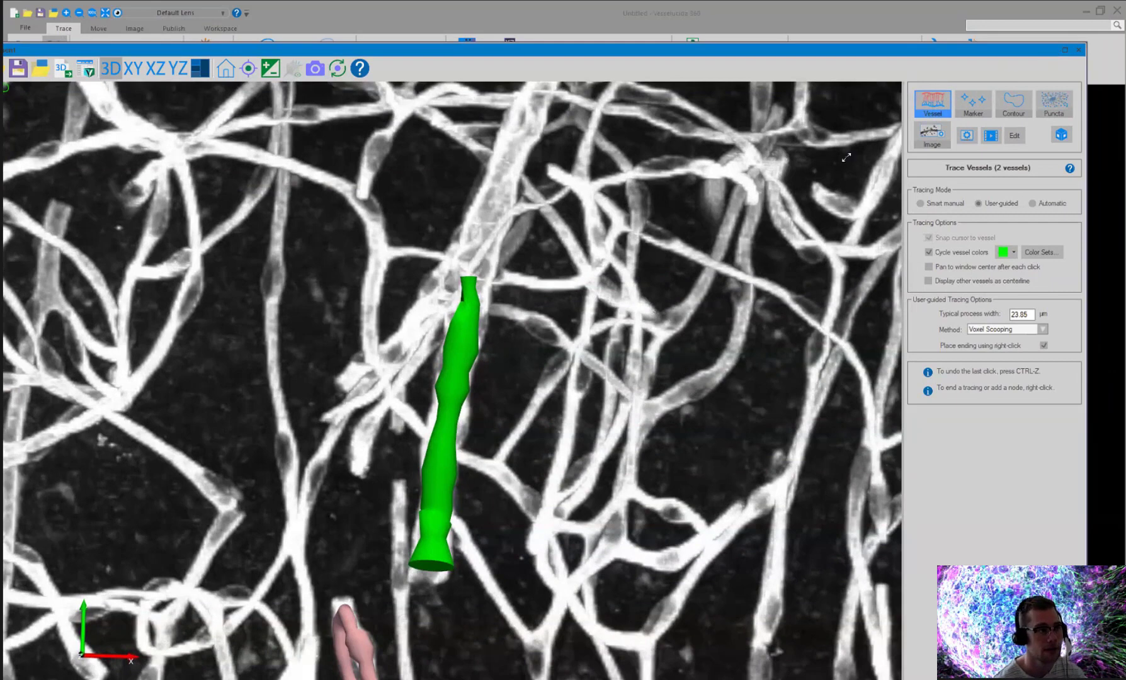
# Step: Move the 3D Environment window clear of the main window's commands and open Image Batch Filtering beside it
pyautogui.moveTo(789, 208); pyautogui.dragTo(750, 206)
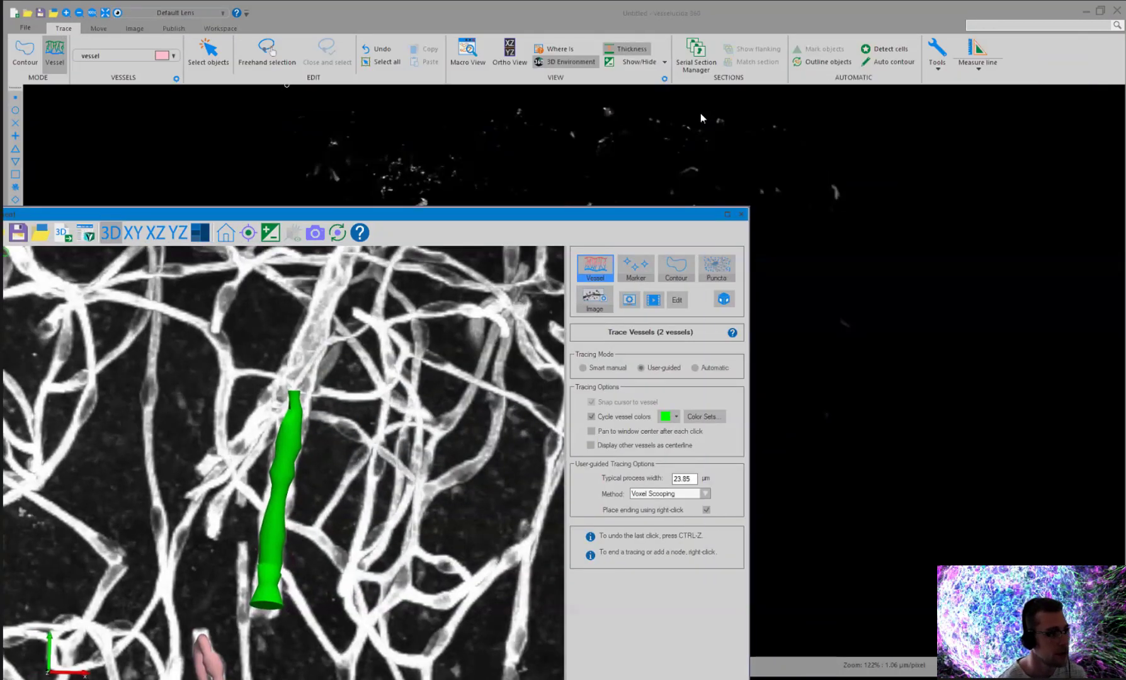
pyautogui.moveTo(701, 114); pyautogui.dragTo(658, 128)
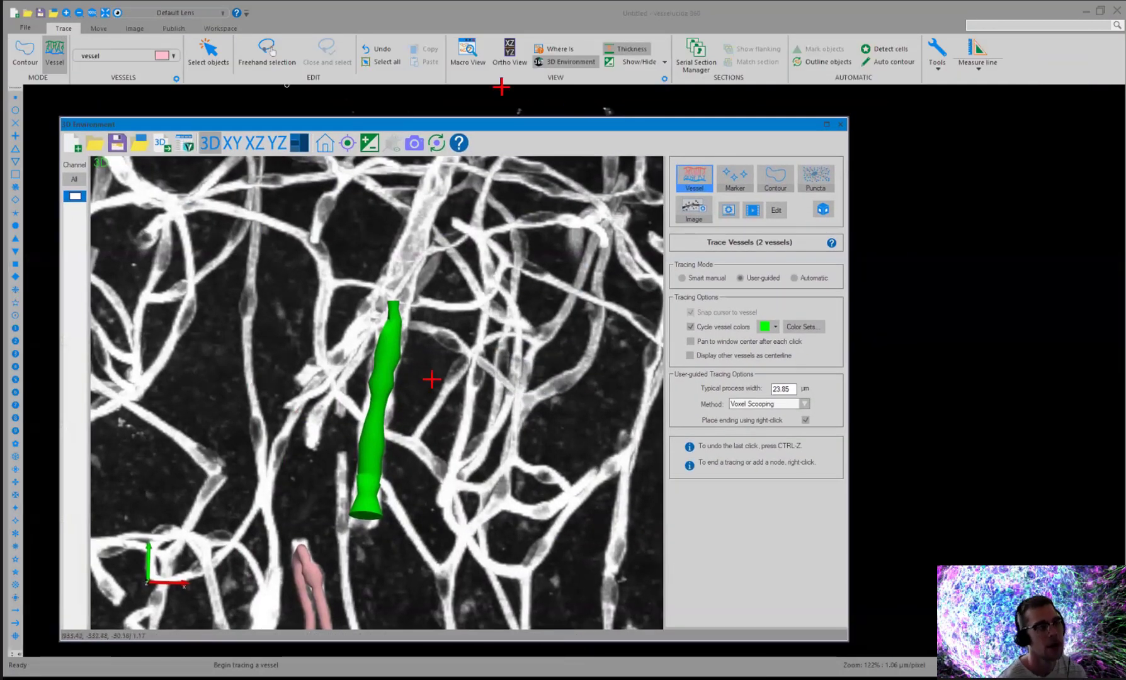
pyautogui.click(134, 28)
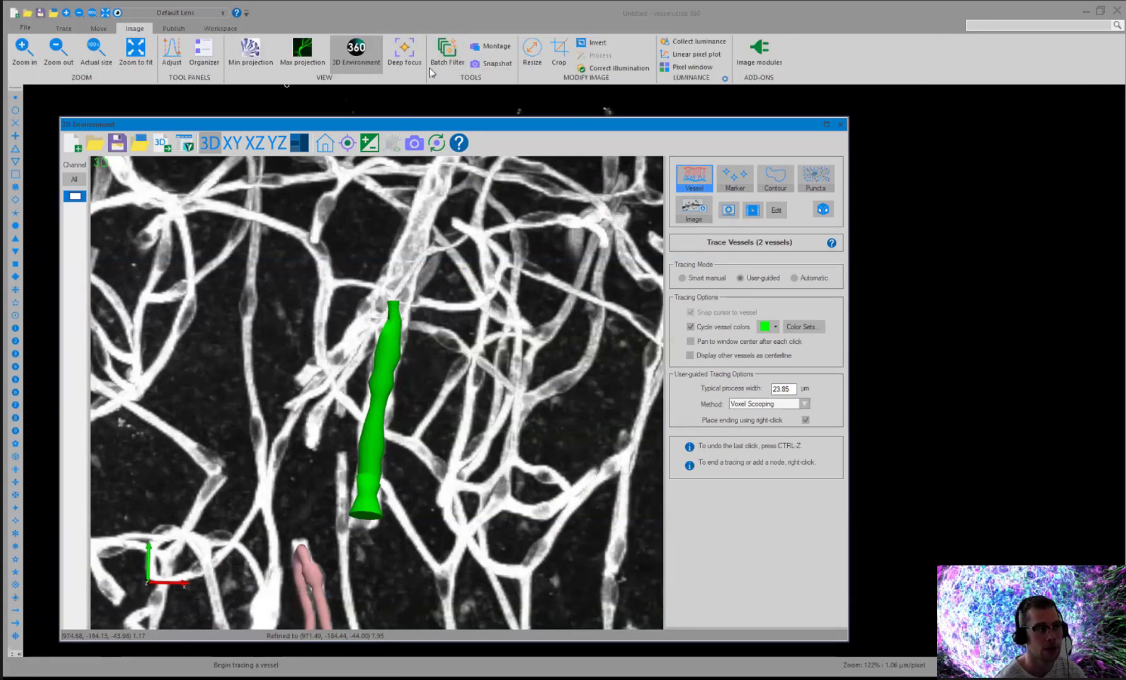
pyautogui.click(449, 66)
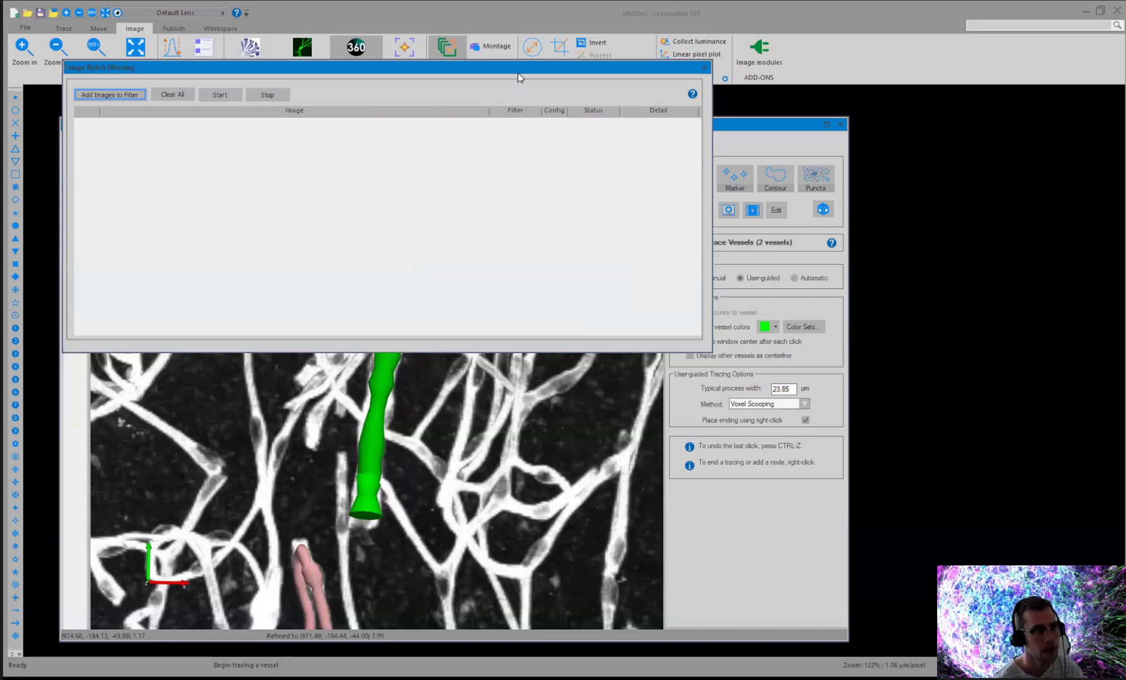
pyautogui.moveTo(518, 77); pyautogui.dragTo(867, 104)
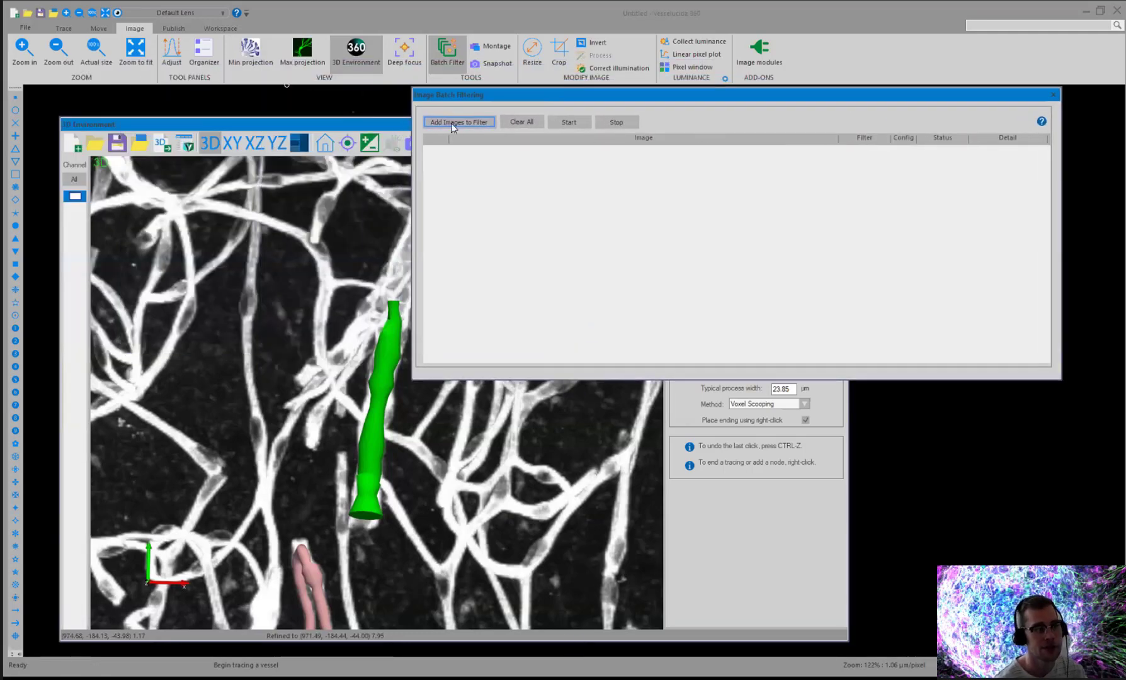
# Step: Add the image Vessels-Crop2.jpx from the computer to the batch filtering list
pyautogui.click(447, 126)
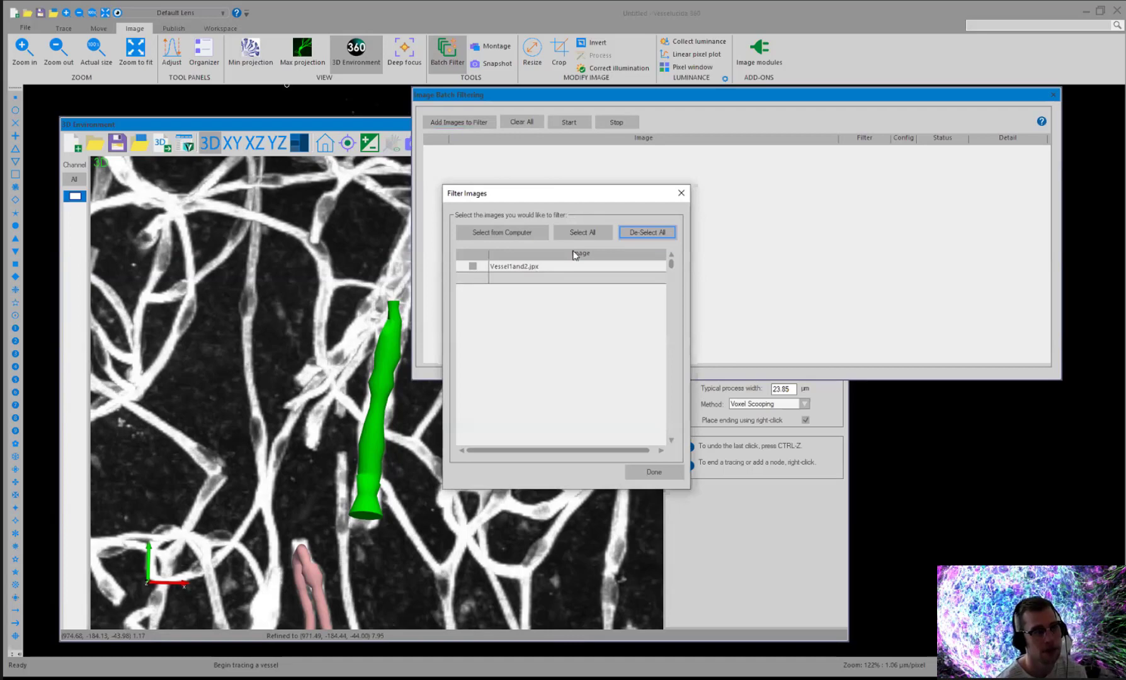
pyautogui.click(520, 237)
pyautogui.click(516, 285)
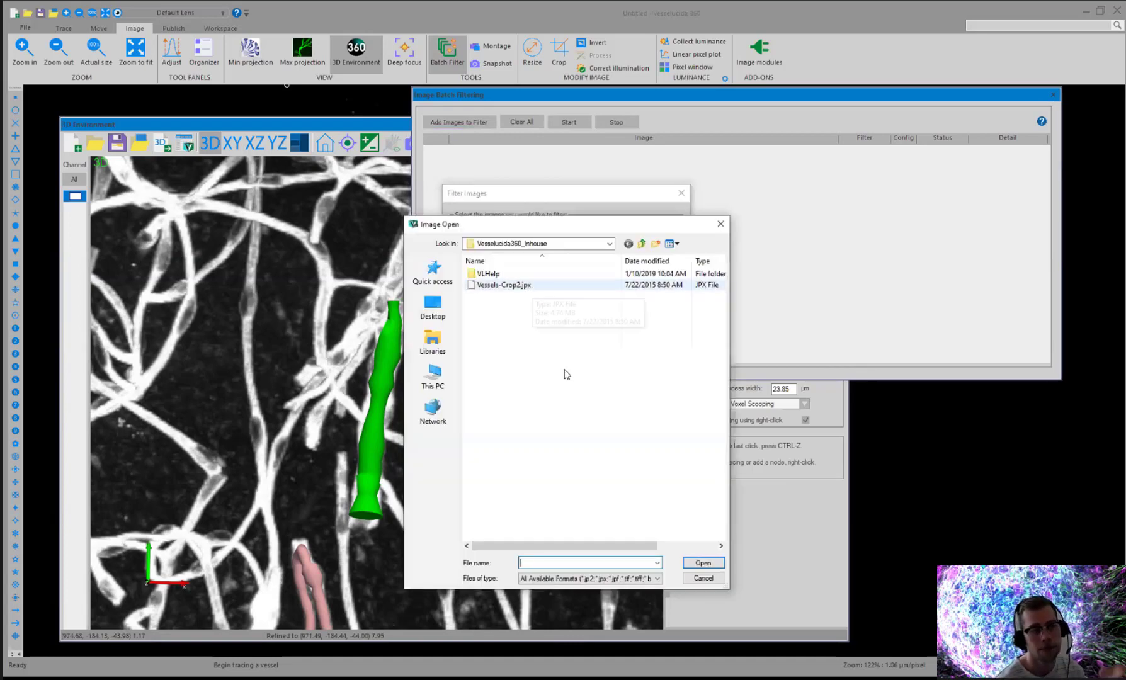
pyautogui.click(703, 563)
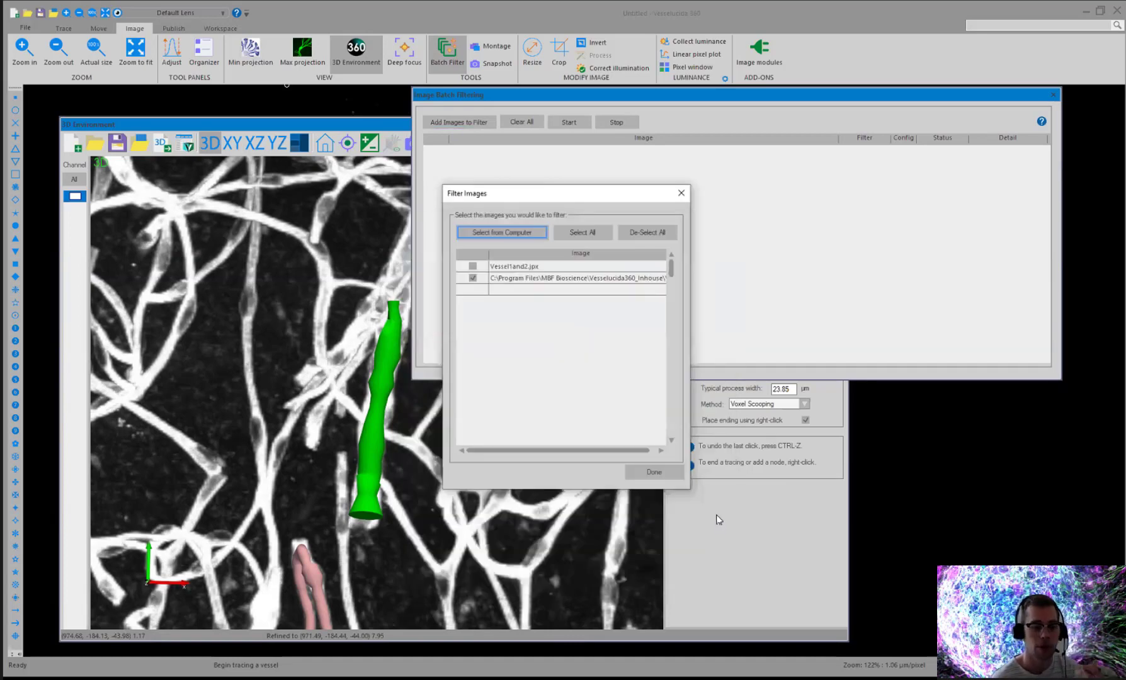
pyautogui.click(653, 471)
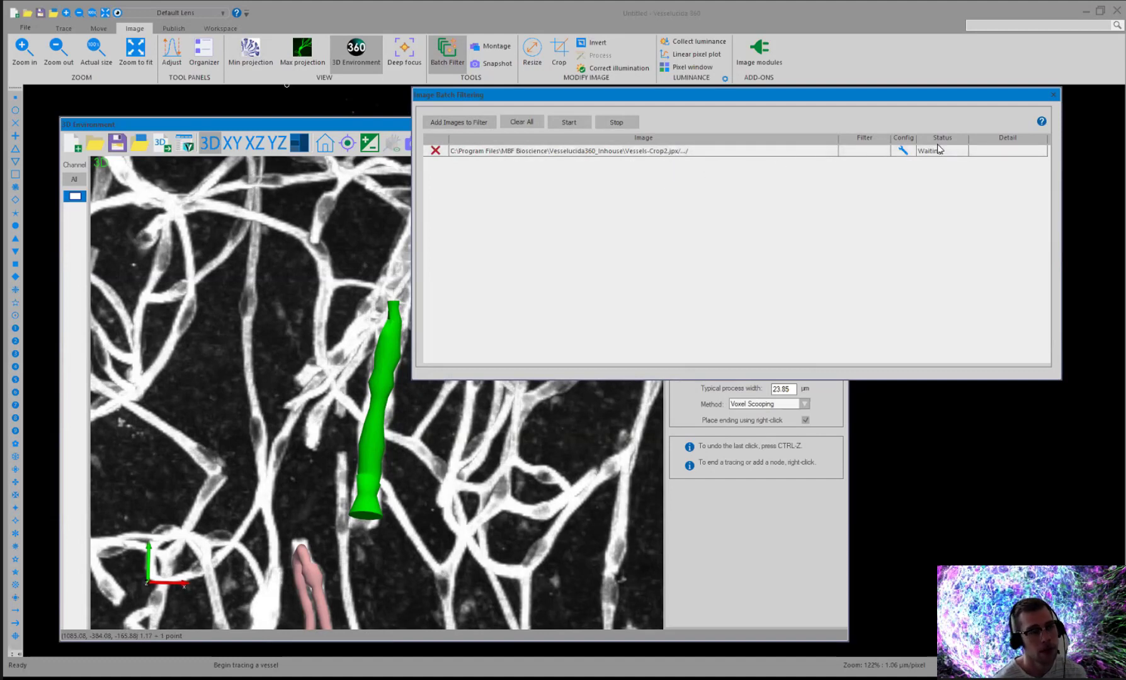
# Step: Assign the Closing filter with a 10-pixel structuring radius to Vessels-Crop2.jpx and reopen its filter settings
pyautogui.click(903, 152)
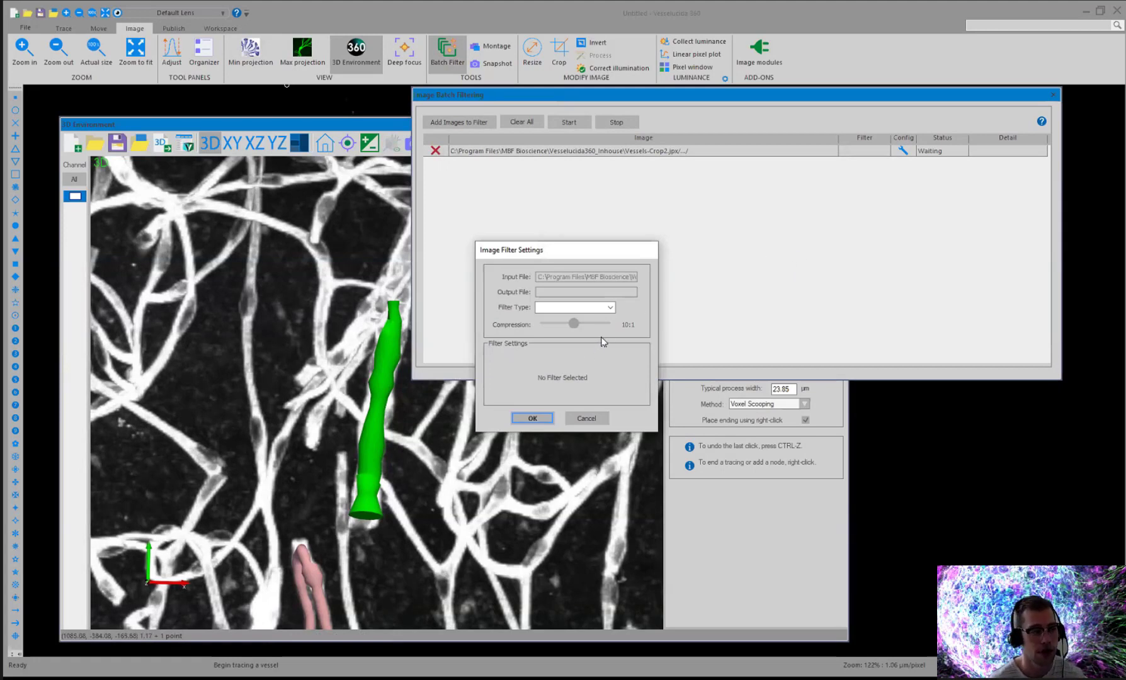
pyautogui.click(611, 308)
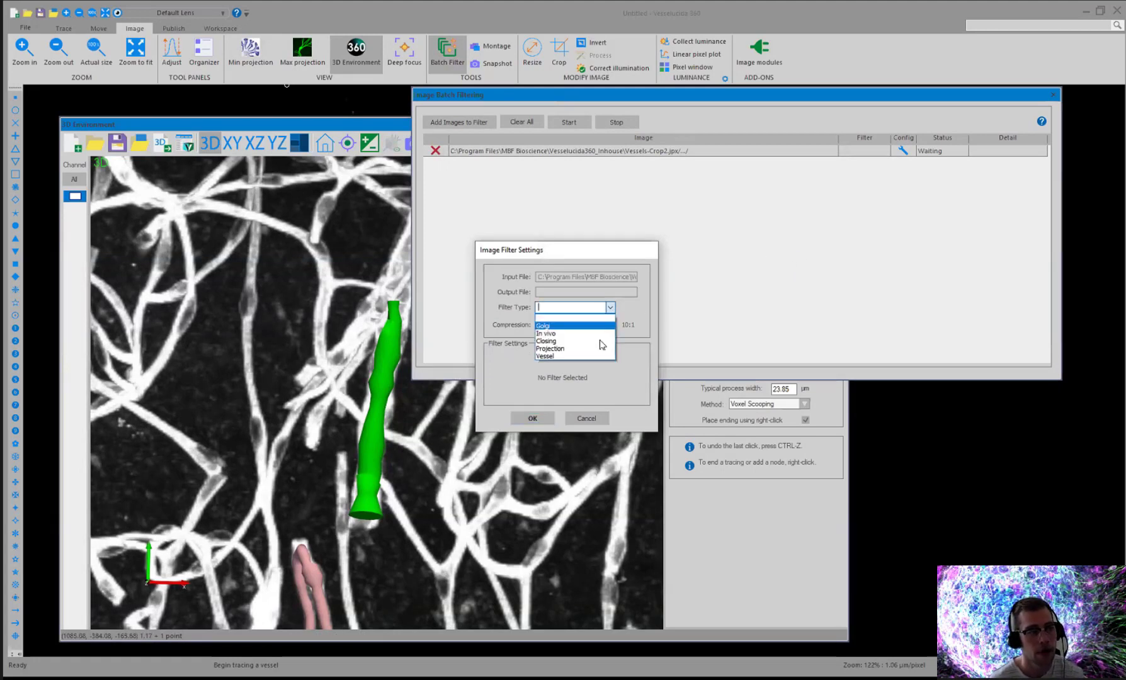
pyautogui.click(562, 343)
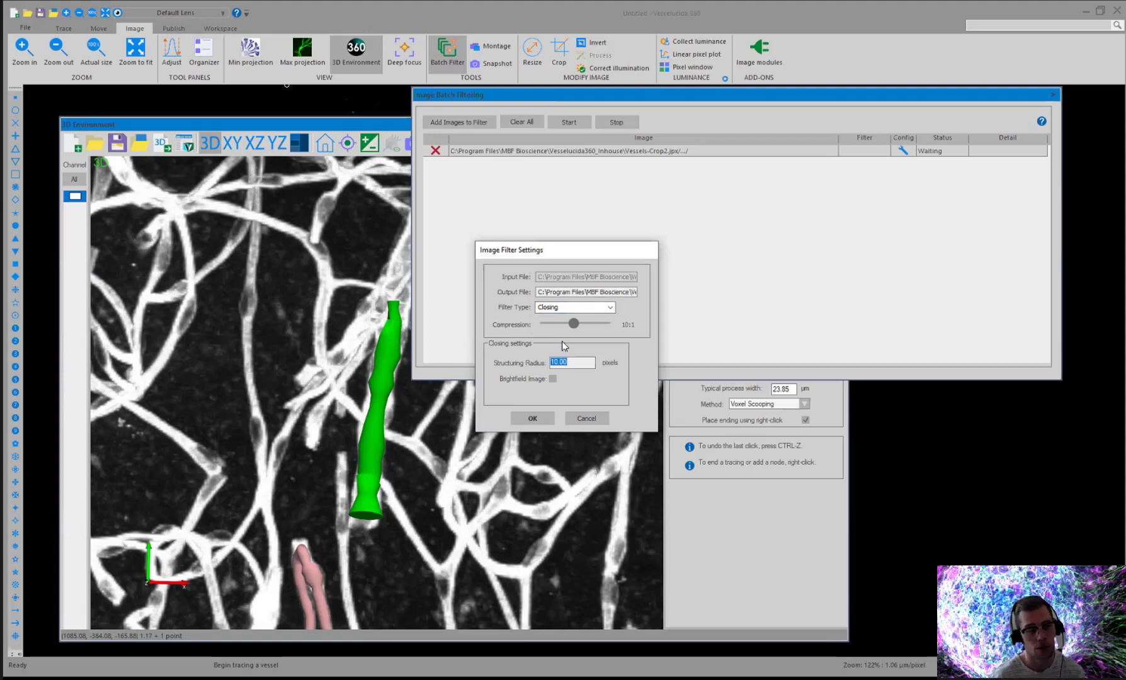
pyautogui.click(532, 418)
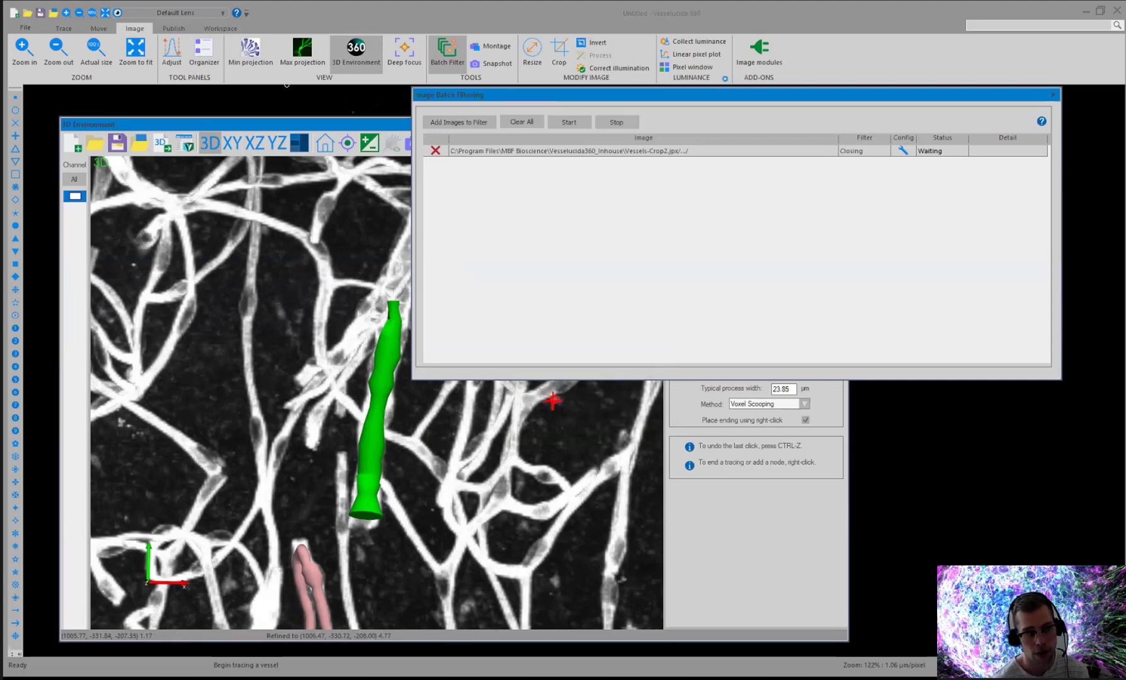
pyautogui.click(904, 151)
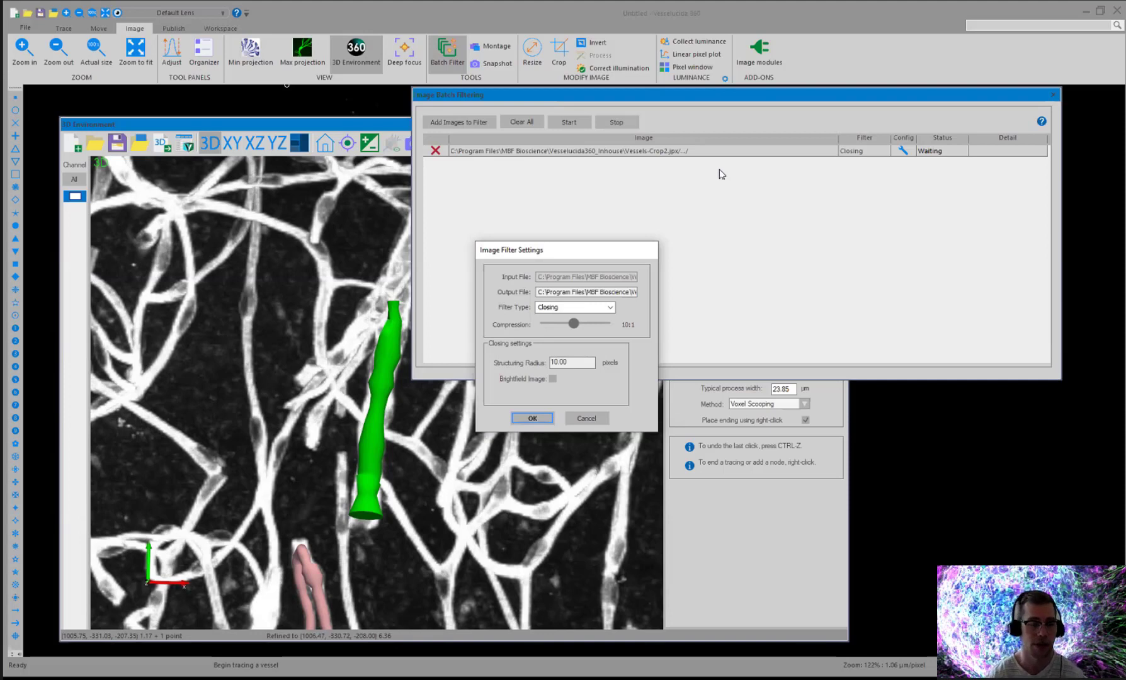
# Step: Examine the Vessel filter's settings for Vessels-Crop2.jpx and close the filter settings without applying them
pyautogui.click(591, 310)
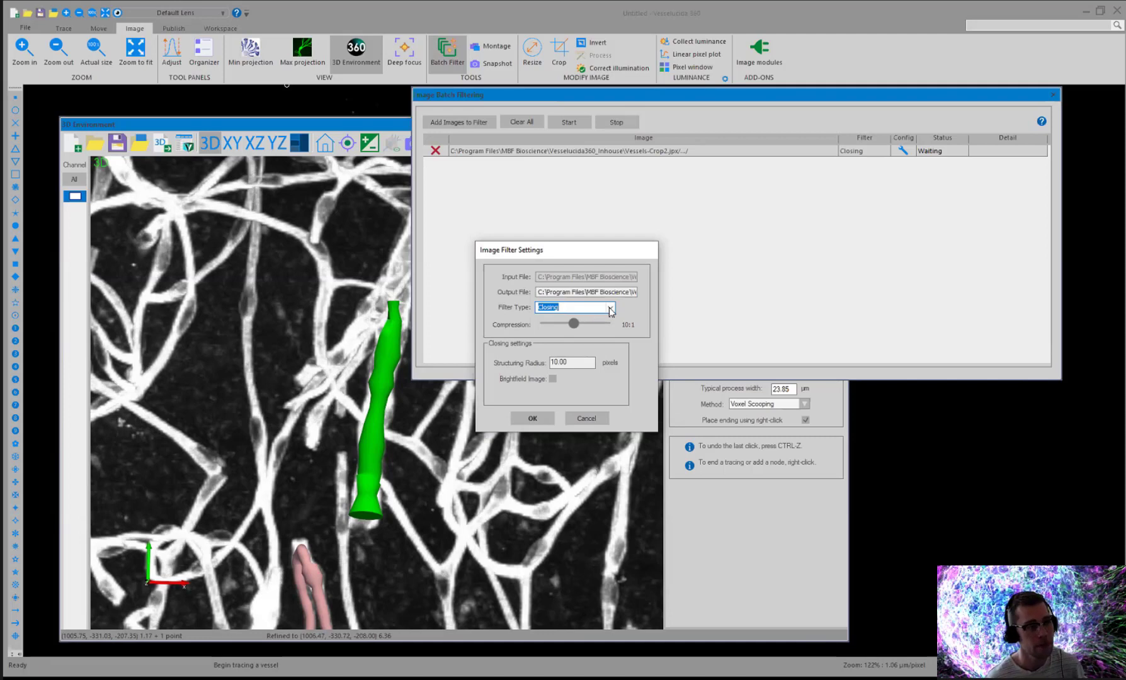
pyautogui.click(610, 308)
pyautogui.click(592, 356)
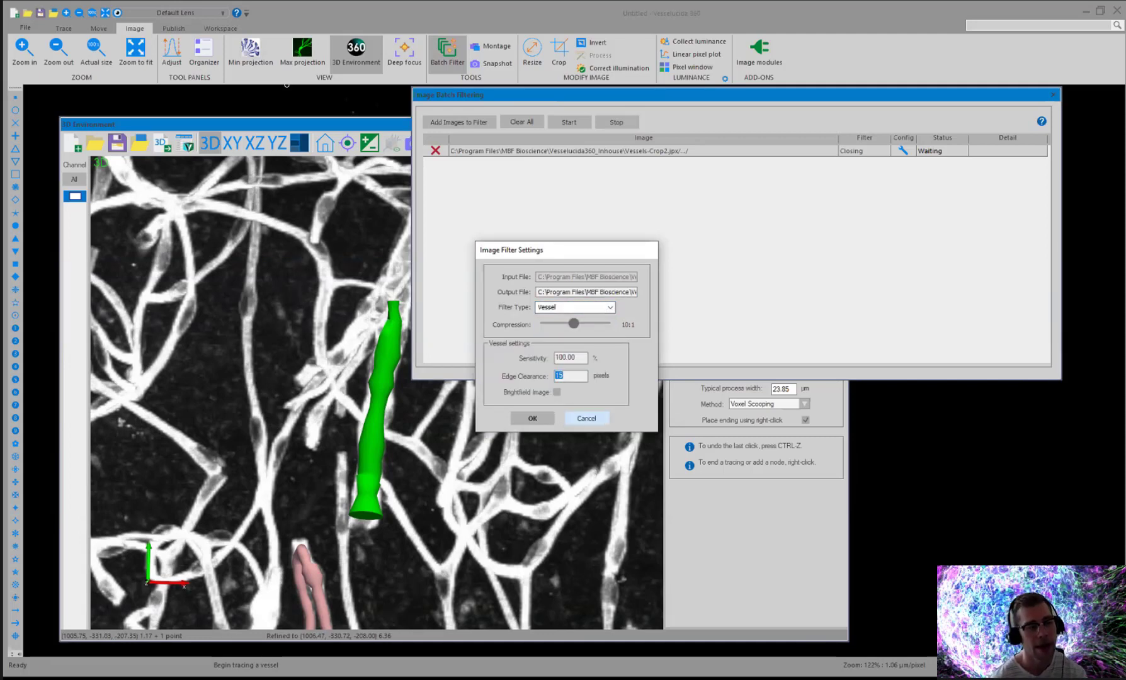
pyautogui.click(543, 419)
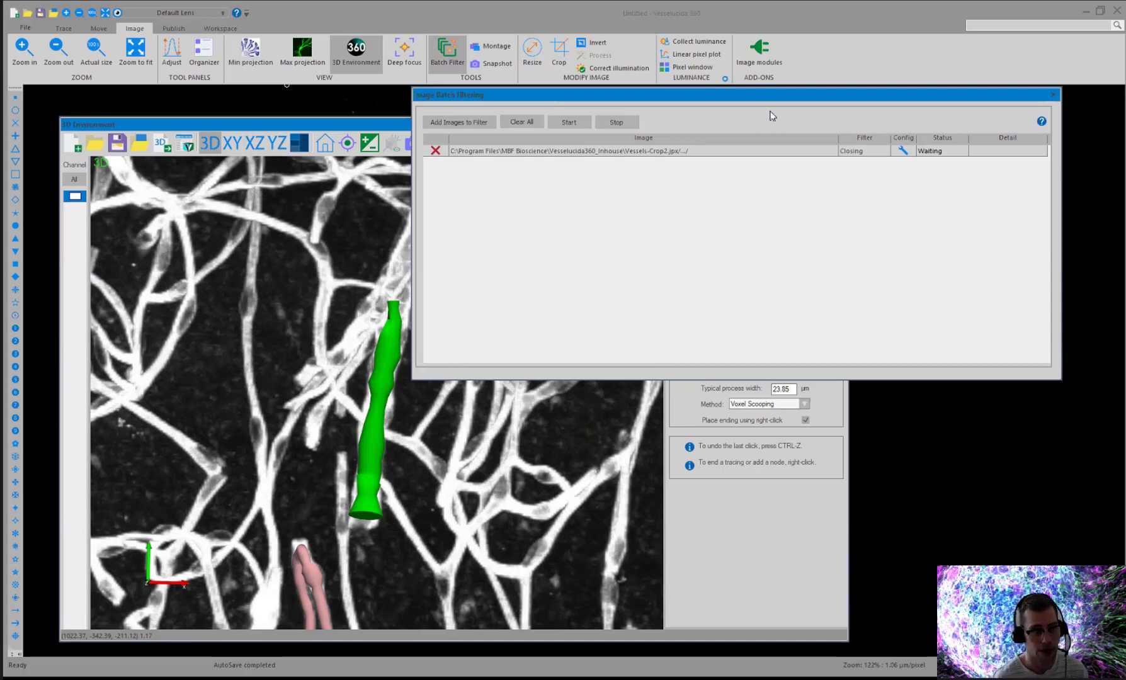
# Step: Move the Image Batch Filtering window off the 3D view and examine the hollow-looking curved vessel beside the green tracing up close
pyautogui.moveTo(773, 99); pyautogui.dragTo(998, 502)
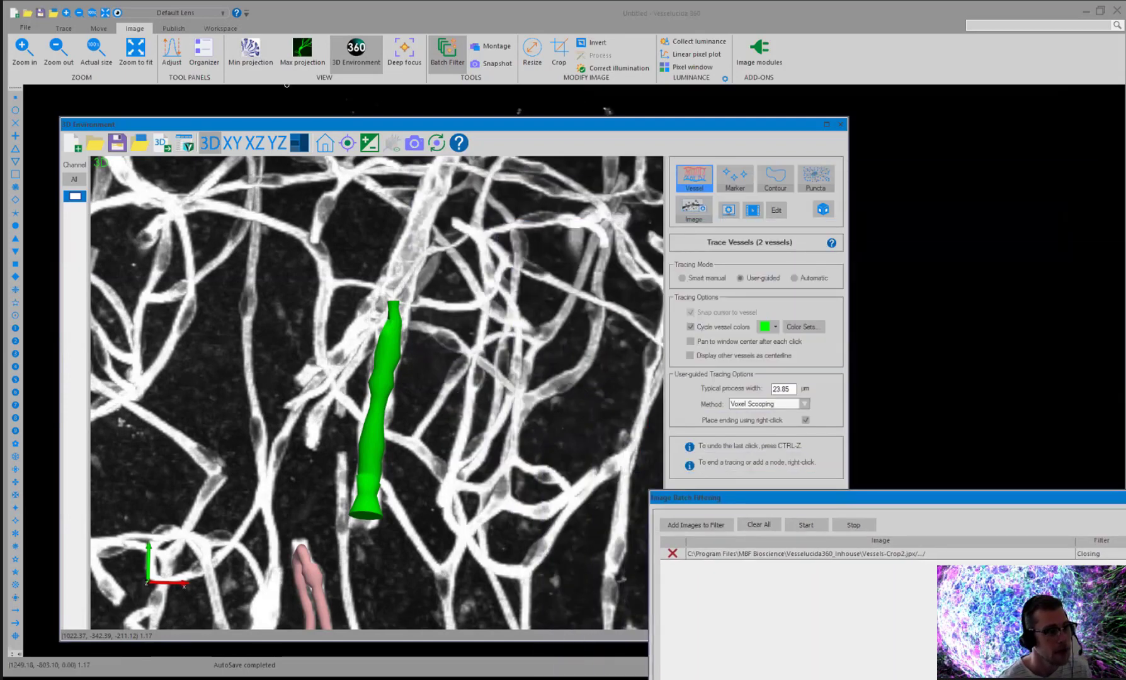
pyautogui.scroll(2, 598, 335)
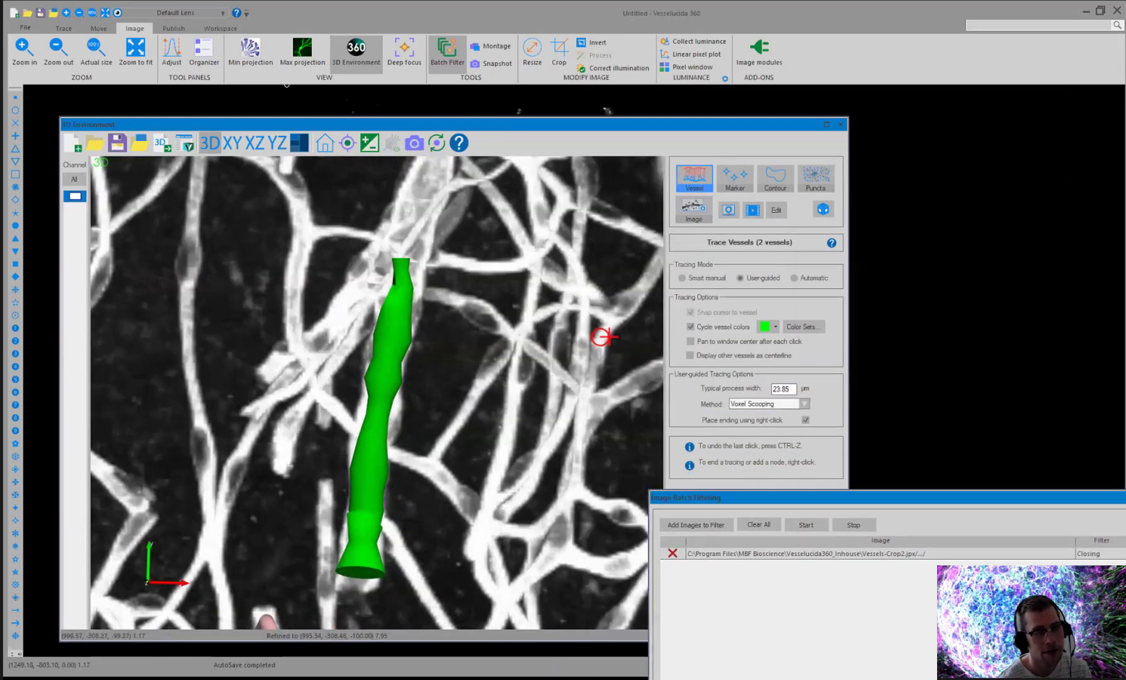
pyautogui.moveTo(609, 337); pyautogui.dragTo(514, 351, button='middle')
pyautogui.scroll(2, 516, 362)
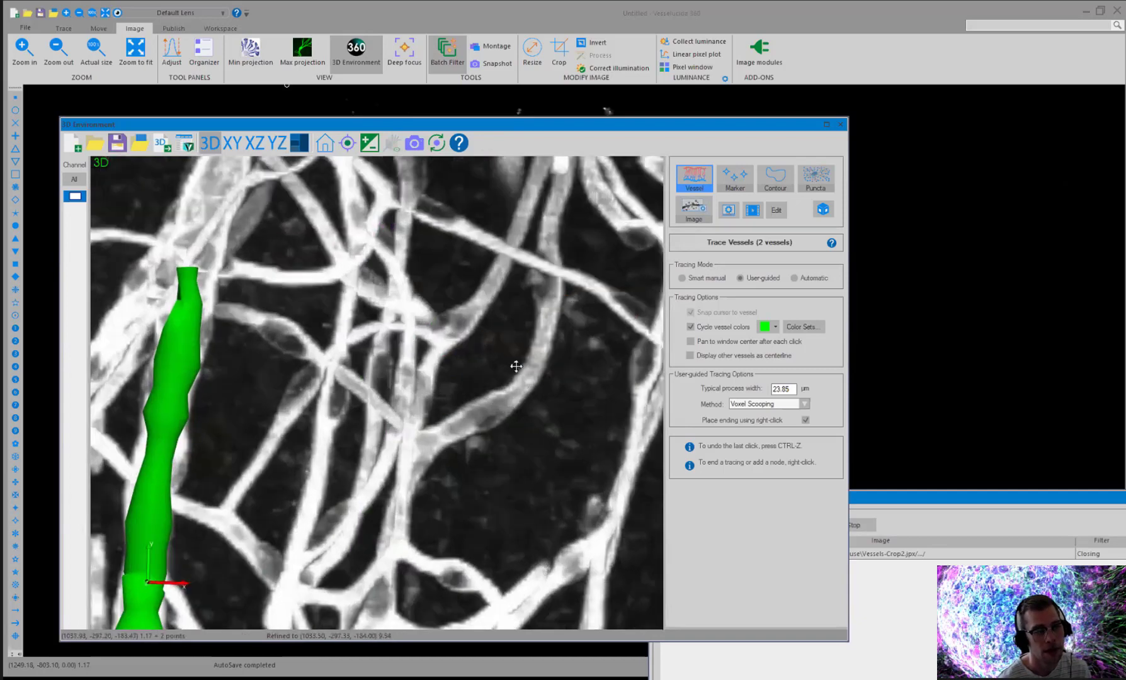
pyautogui.scroll(3, 516, 365)
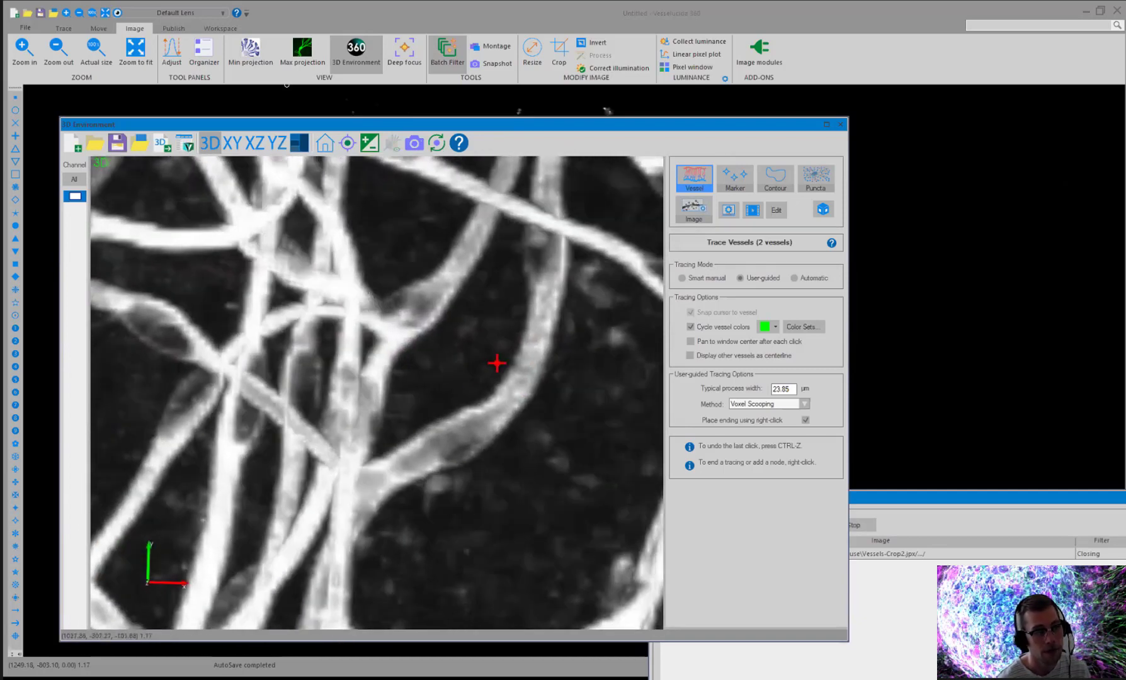
pyautogui.click(431, 456)
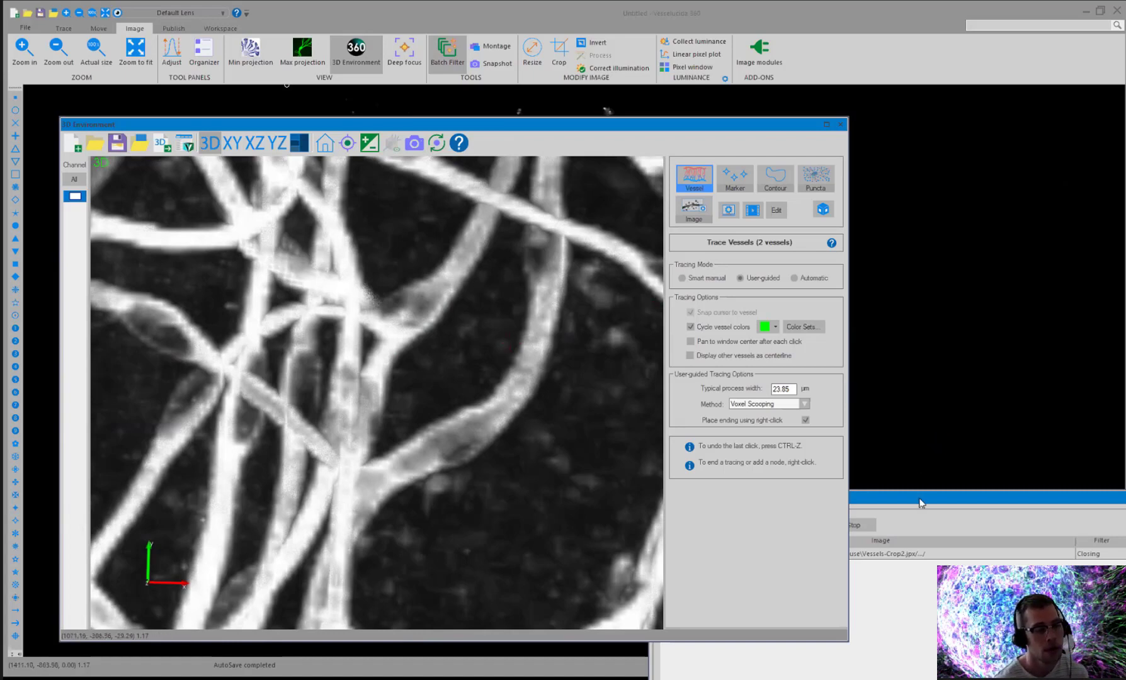
# Step: Close the Image Batch Filtering window and reset the 3D view to its home position
pyautogui.moveTo(922, 500); pyautogui.dragTo(447, 198)
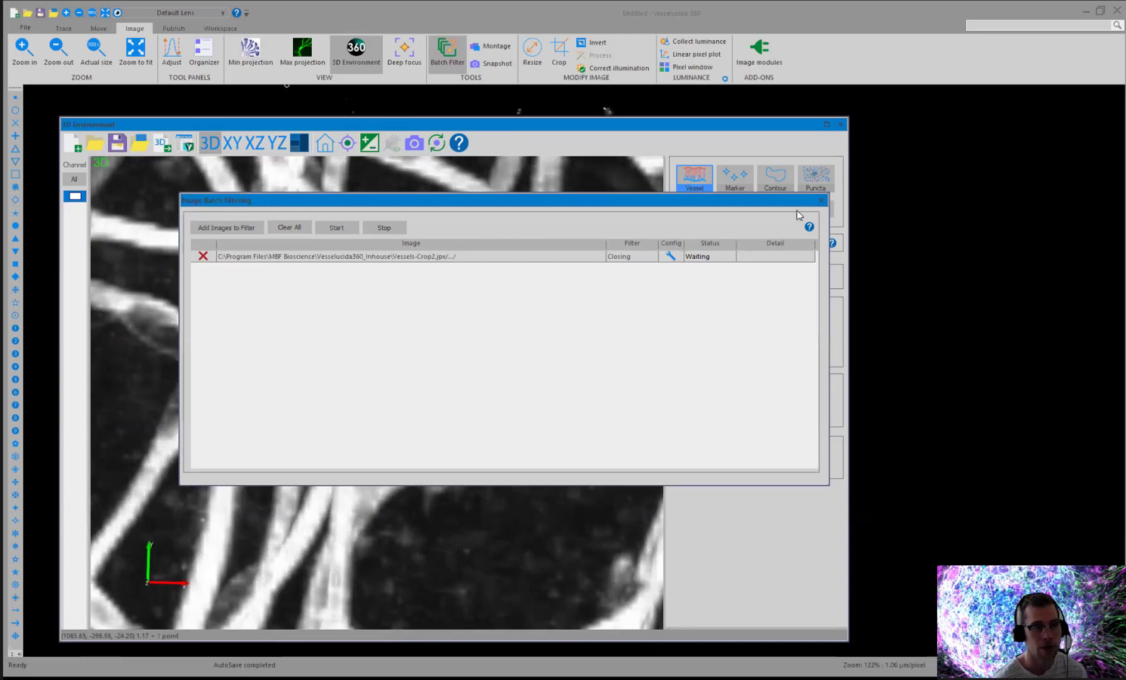
pyautogui.click(820, 200)
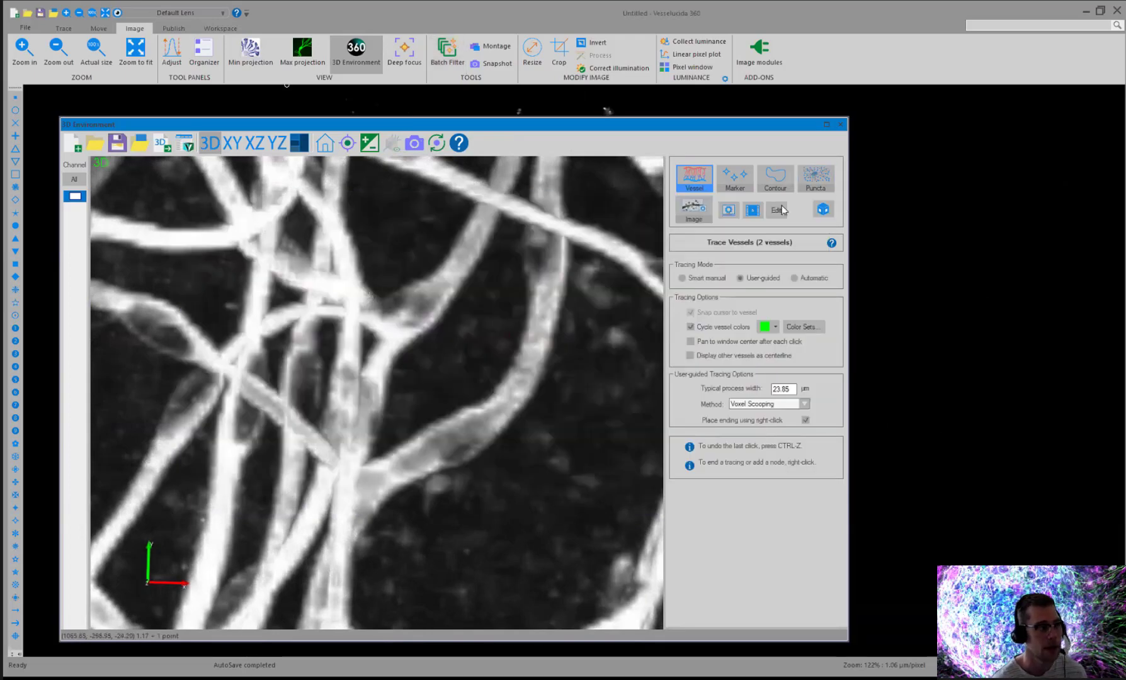
pyautogui.click(325, 143)
pyautogui.click(326, 144)
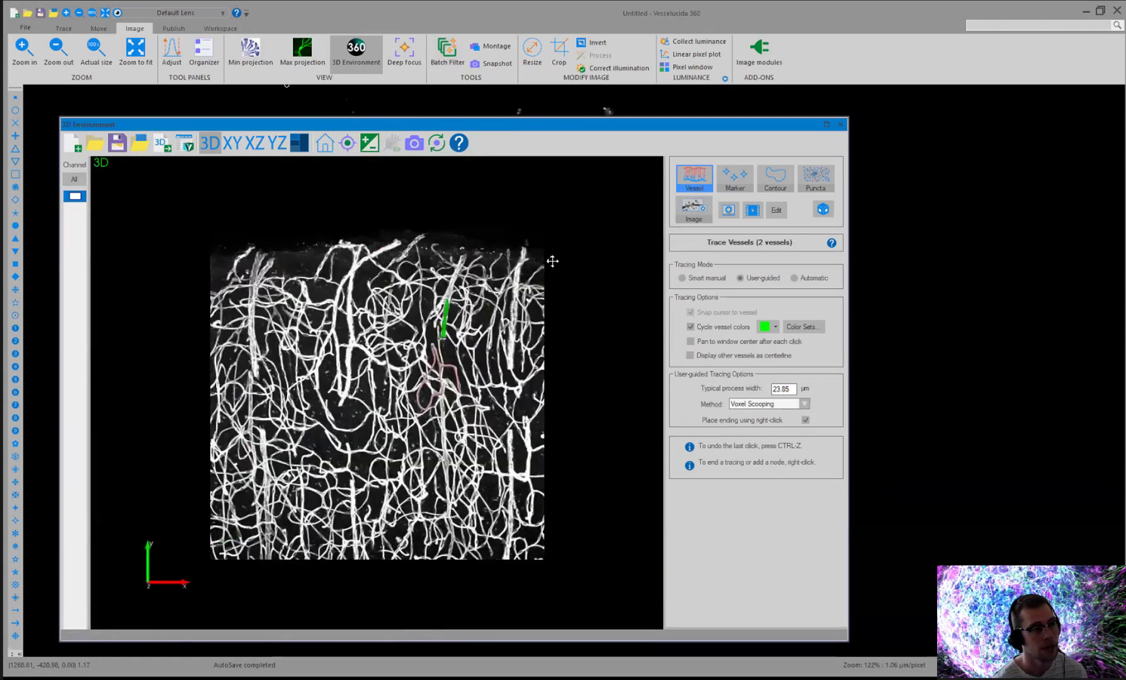
# Step: Select all traced vessels in vessel editing and remove them from the 3D scene
pyautogui.click(776, 210)
pyautogui.click(708, 269)
pyautogui.click(778, 344)
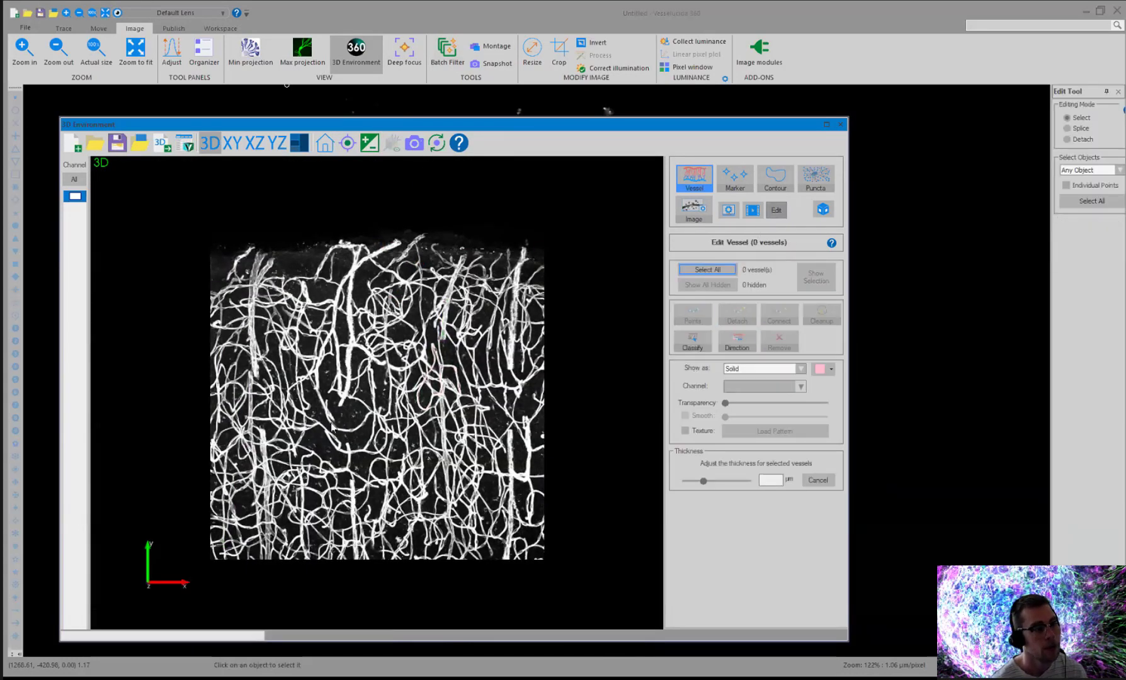
pyautogui.scroll(3, 488, 335)
pyautogui.moveTo(488, 335)
pyautogui.mouseDown()
pyautogui.moveTo(470, 339)
pyautogui.moveTo(507, 337)
pyautogui.moveTo(493, 336)
pyautogui.mouseUp()
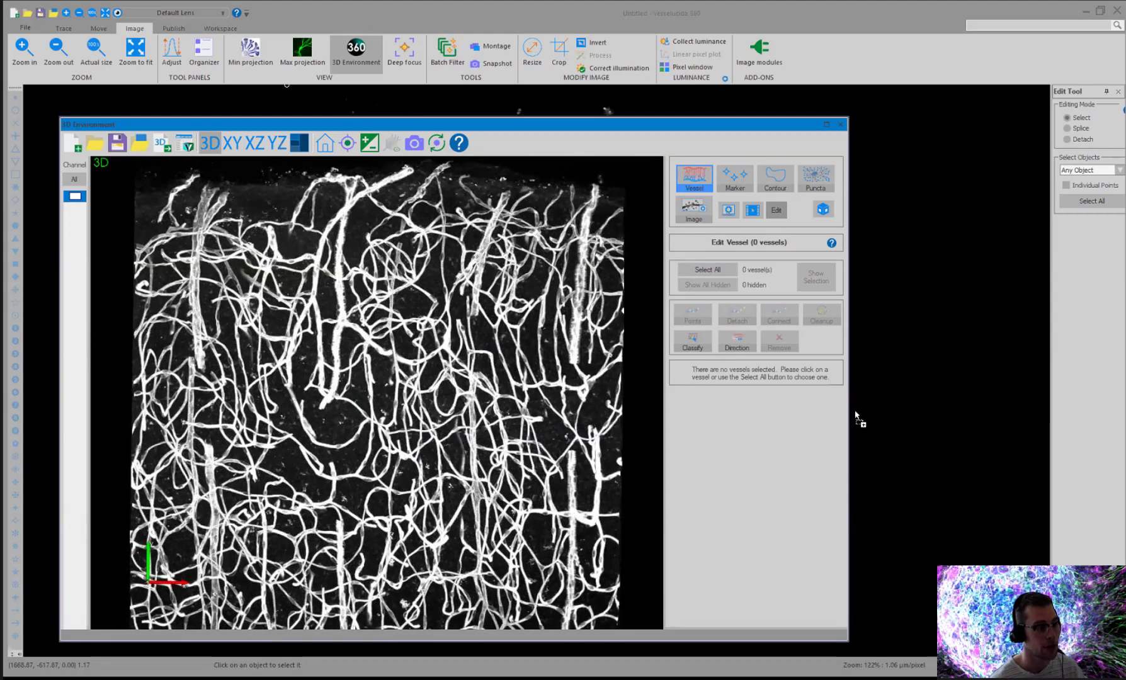
# Step: Load the image stacks Vessel1and2.jpx and Vessel1and2_Closing.jpx without saving the current data file
pyautogui.moveTo(856, 412); pyautogui.dragTo(816, 419)
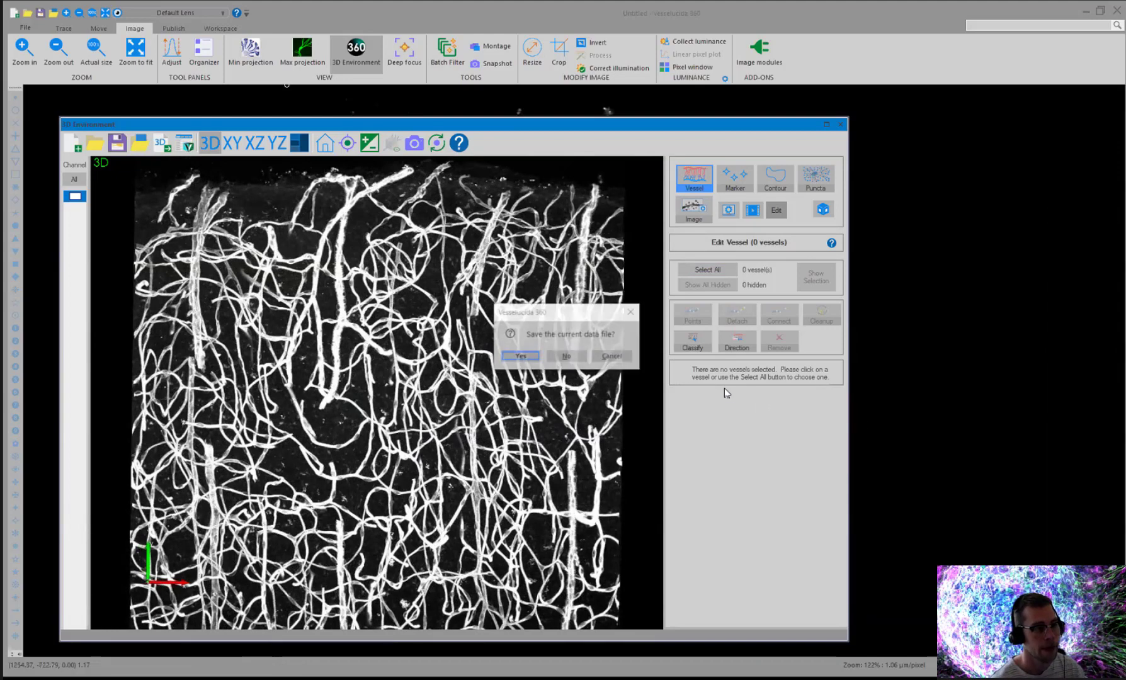
pyautogui.click(567, 356)
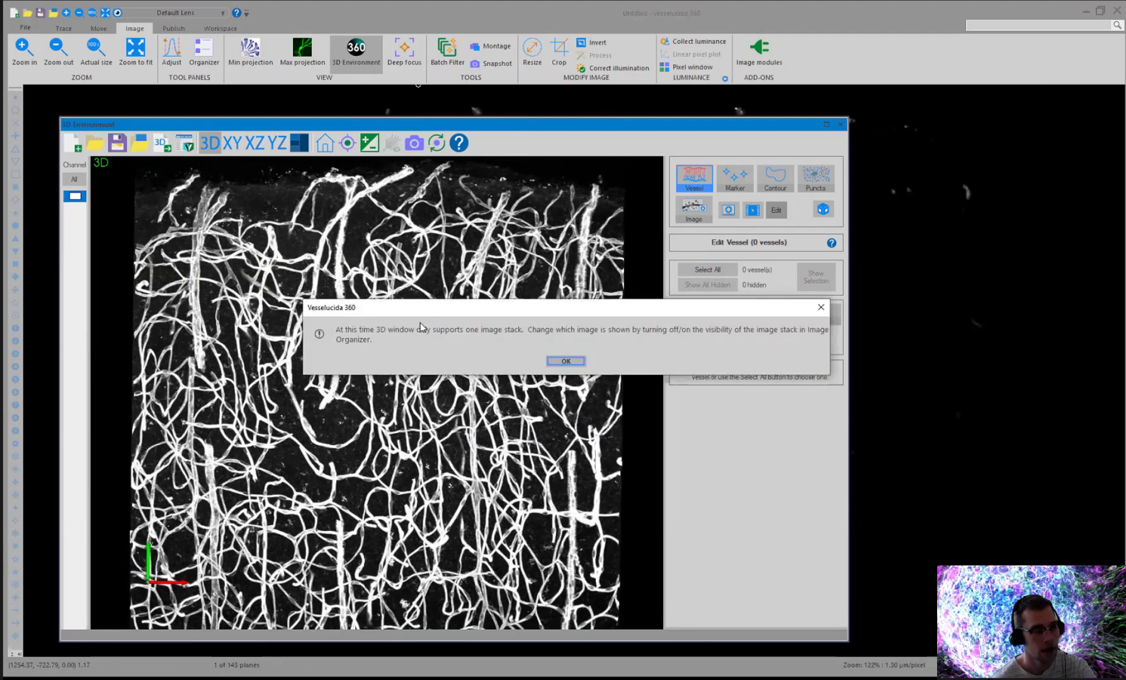
pyautogui.click(578, 362)
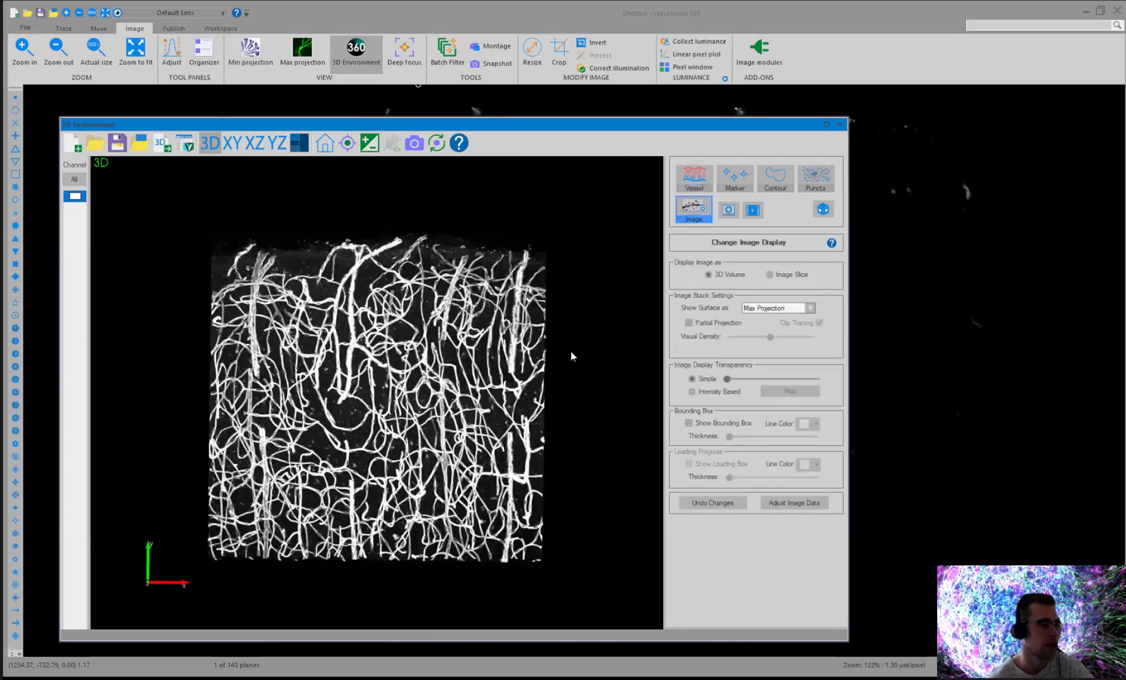
pyautogui.scroll(3, 551, 291)
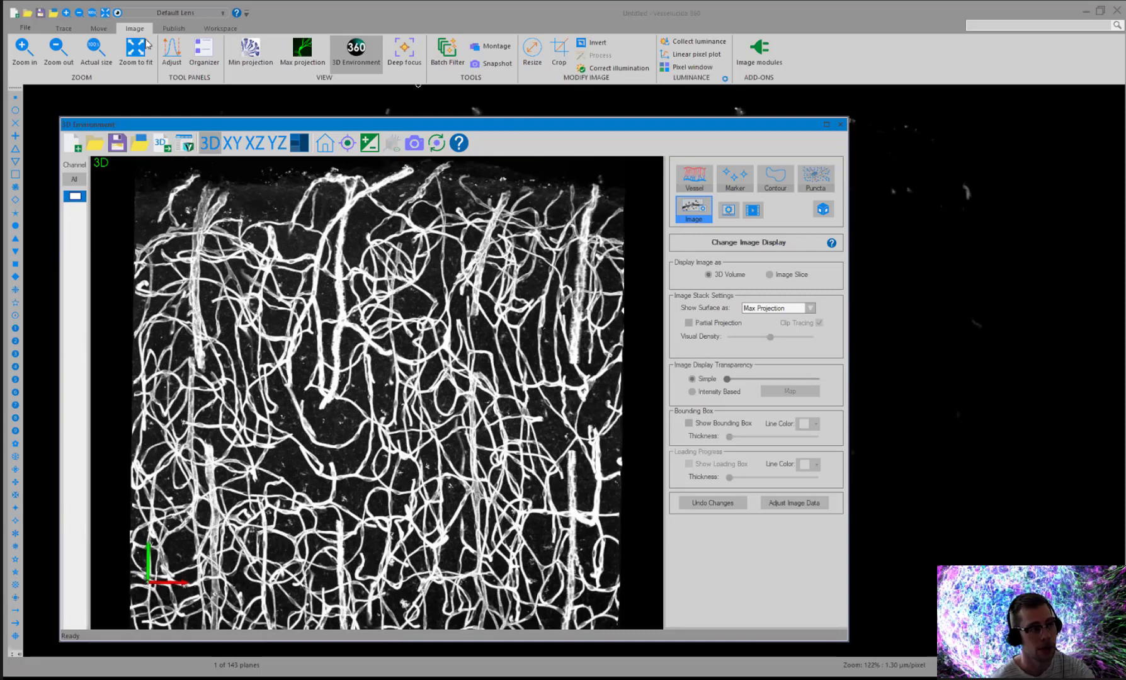
# Step: Show the Image Organizer, widen it, and hide Vessel1and2.jpx so the 3D window displays Vessel1and2_Closing.jpx
pyautogui.click(203, 51)
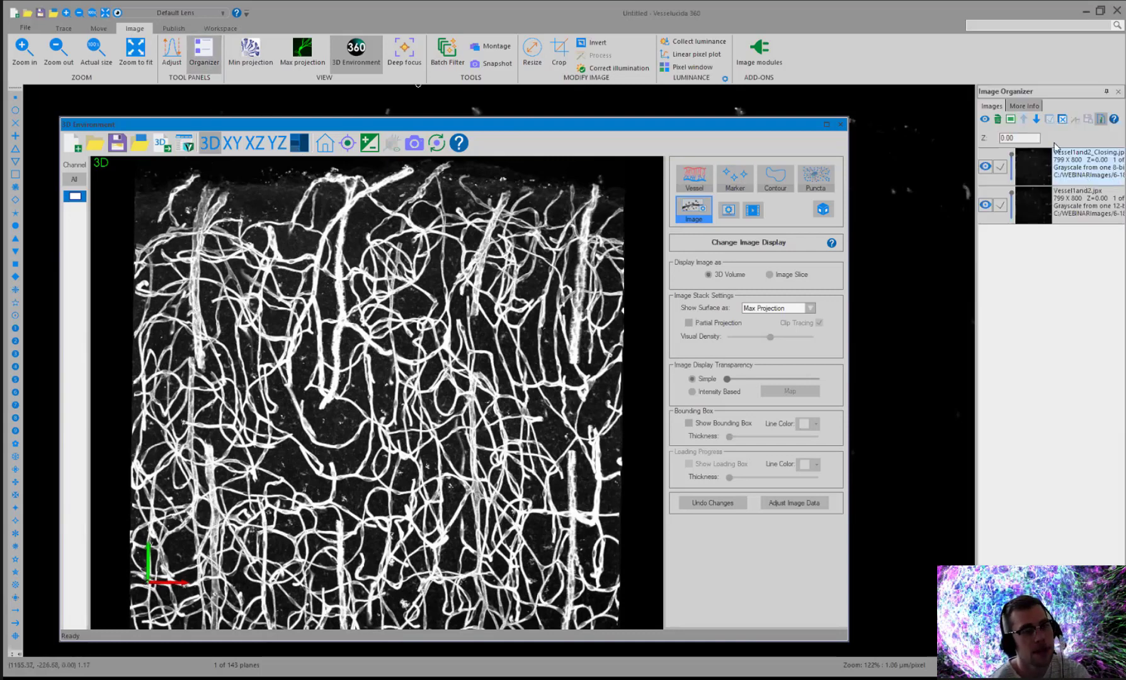
pyautogui.moveTo(976, 119); pyautogui.dragTo(926, 120)
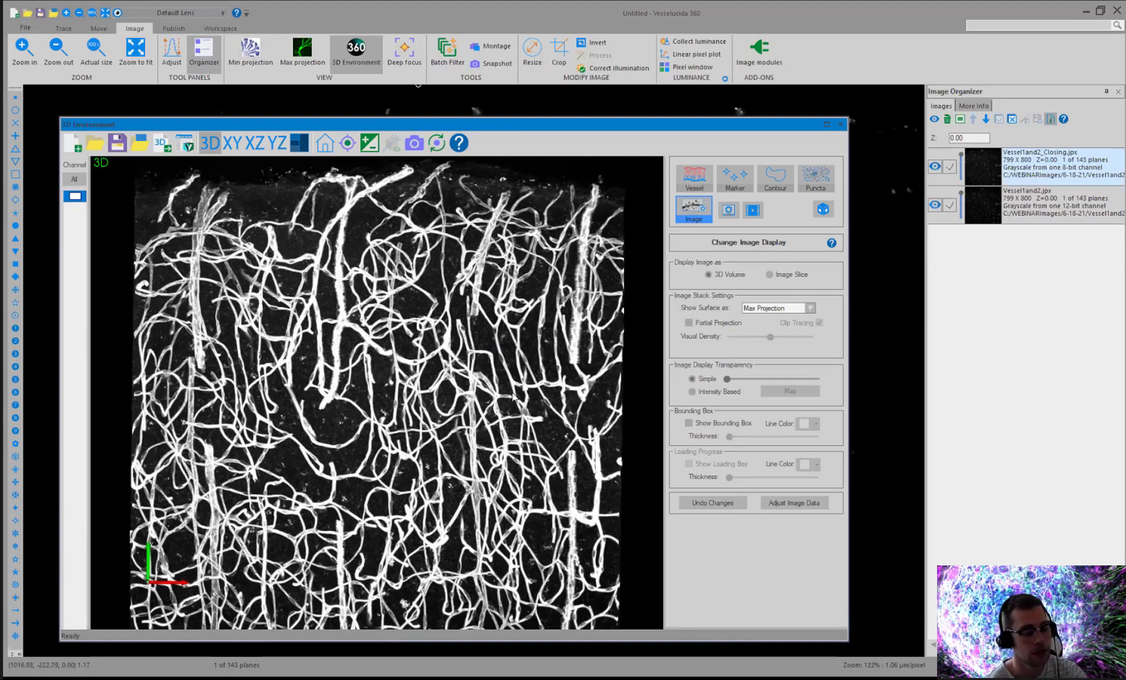
pyautogui.click(950, 206)
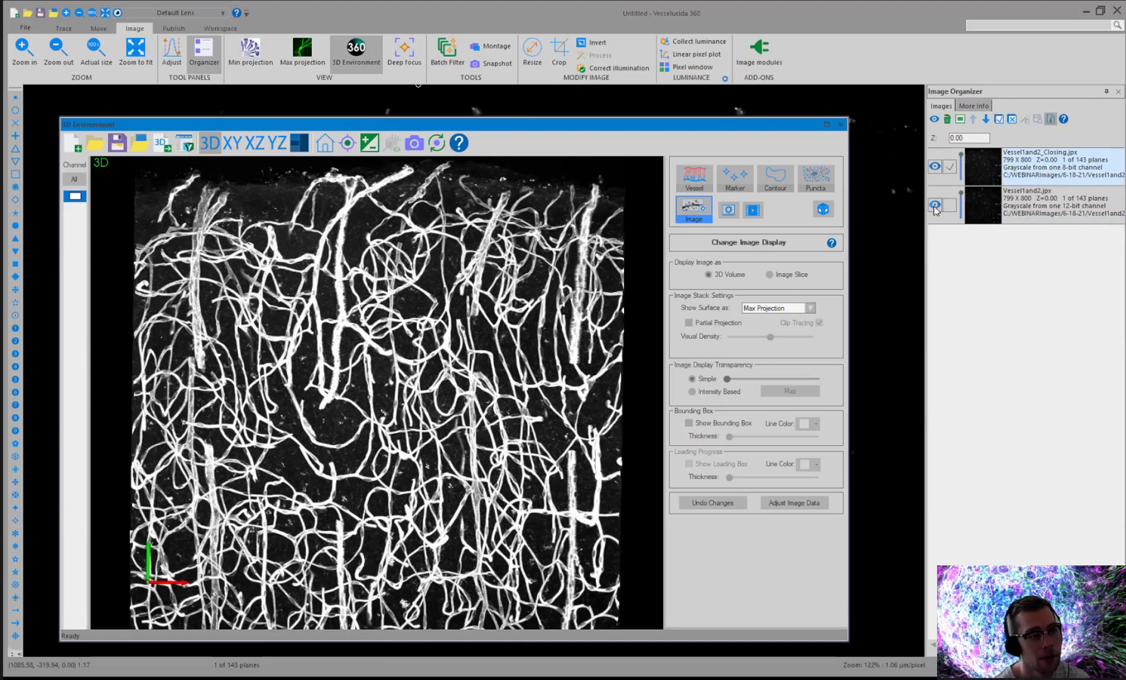
pyautogui.click(935, 206)
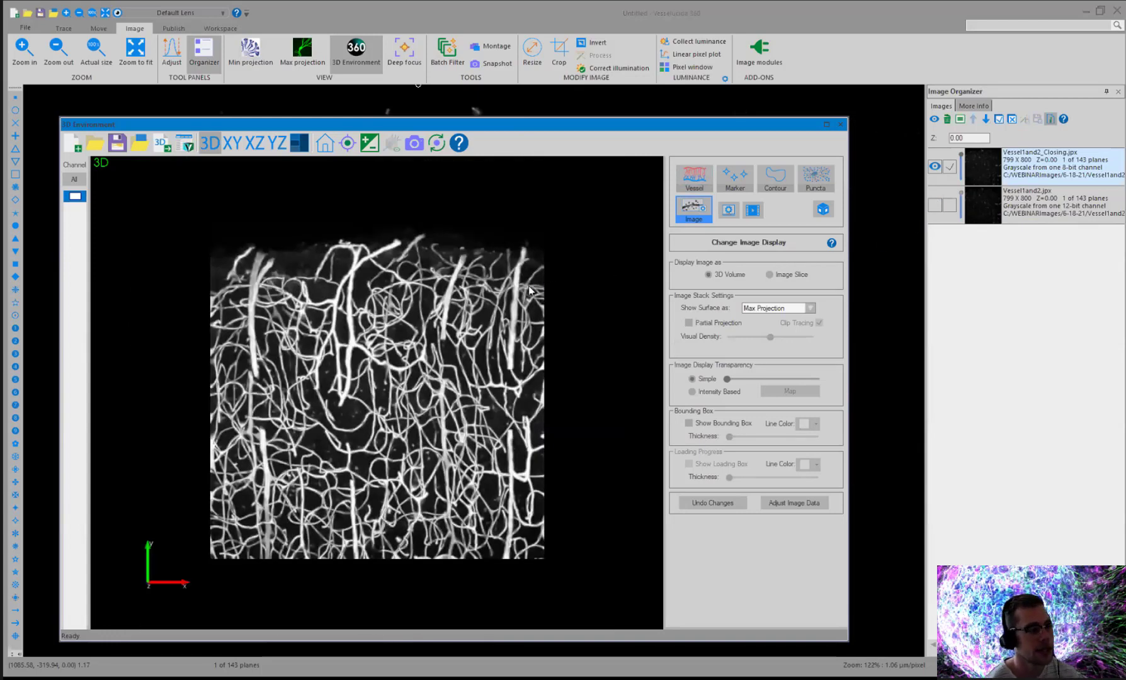
# Step: Examine the thick, filled vessels in the Closing-filtered stack from close up and at an angle, and restore the home view
pyautogui.scroll(5, 533, 282)
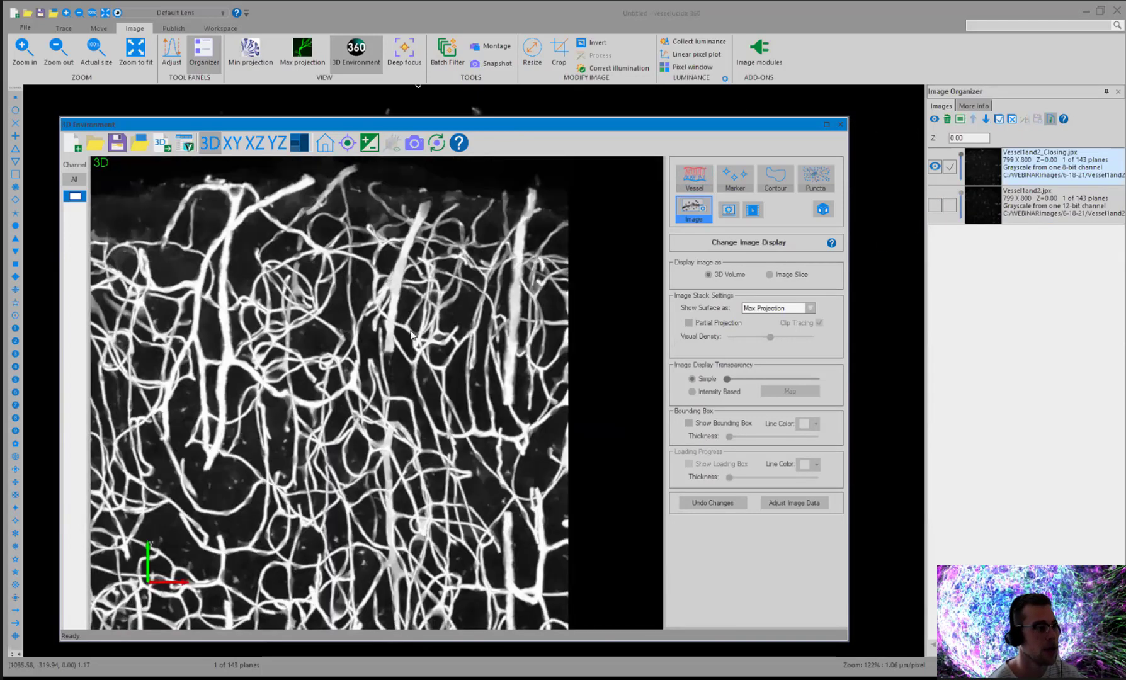
pyautogui.scroll(4, 410, 334)
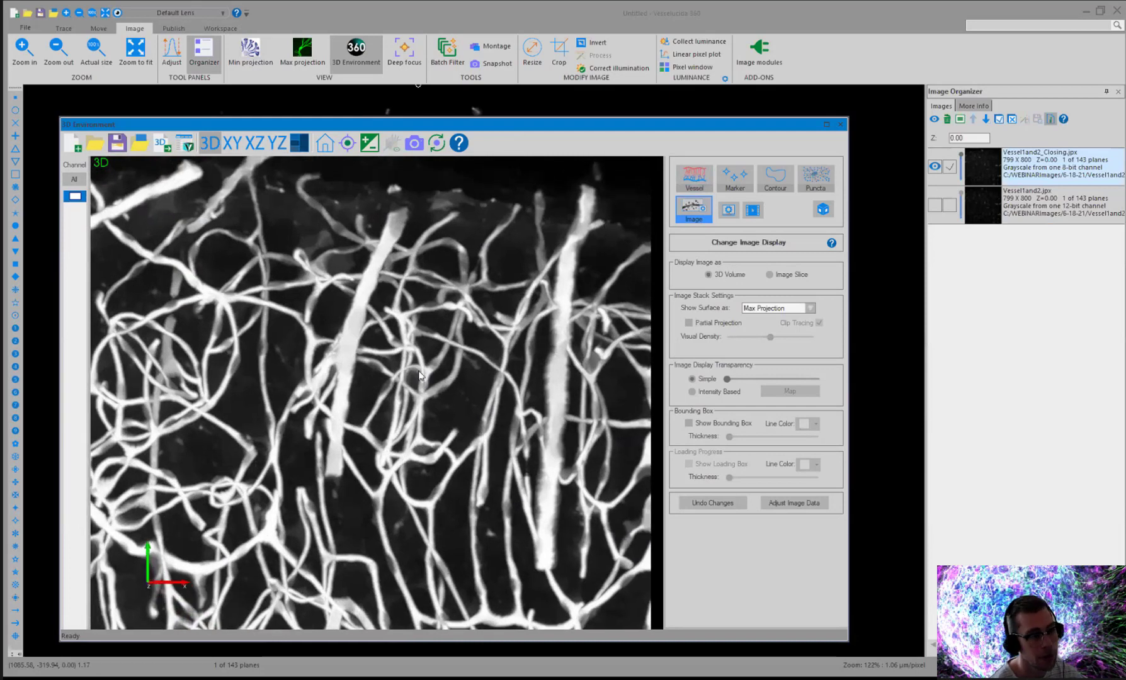
pyautogui.scroll(4, 420, 376)
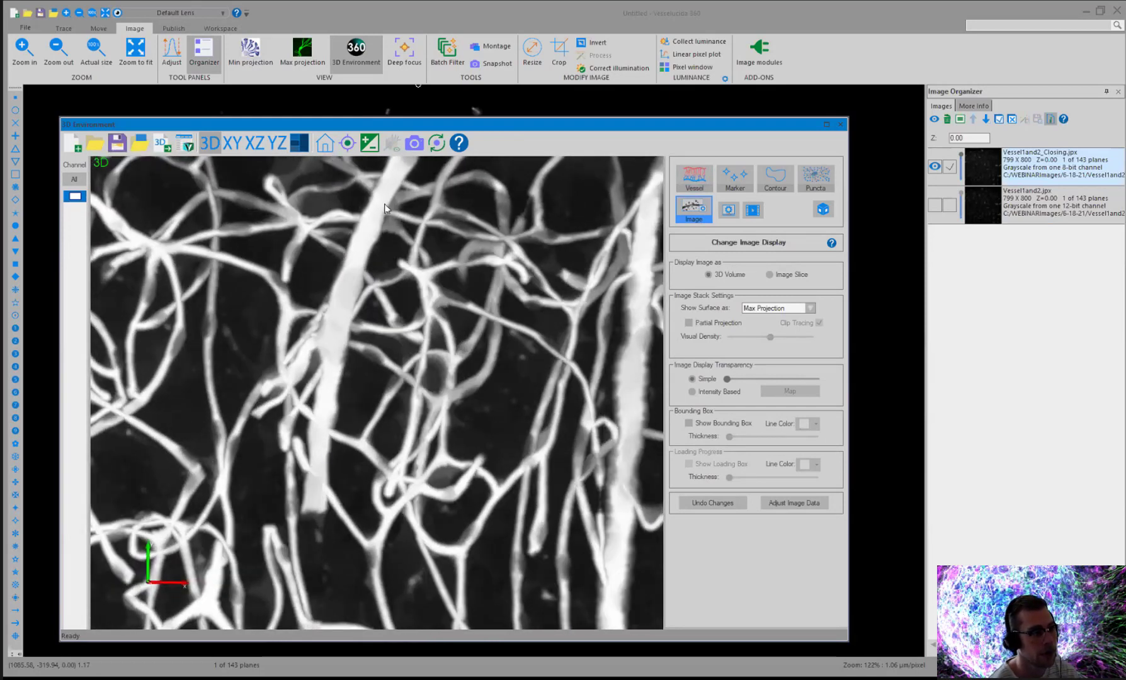
pyautogui.scroll(4, 380, 367)
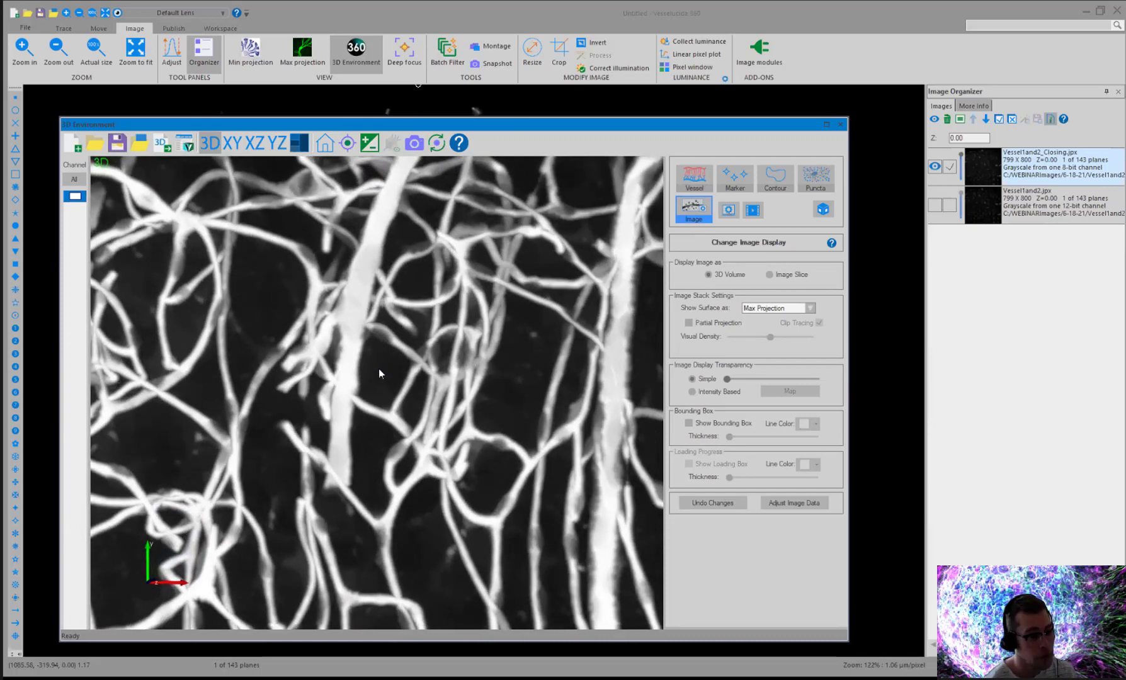
pyautogui.scroll(1, 368, 374)
pyautogui.moveTo(385, 325); pyautogui.dragTo(434, 430)
pyautogui.scroll(-4, 412, 423)
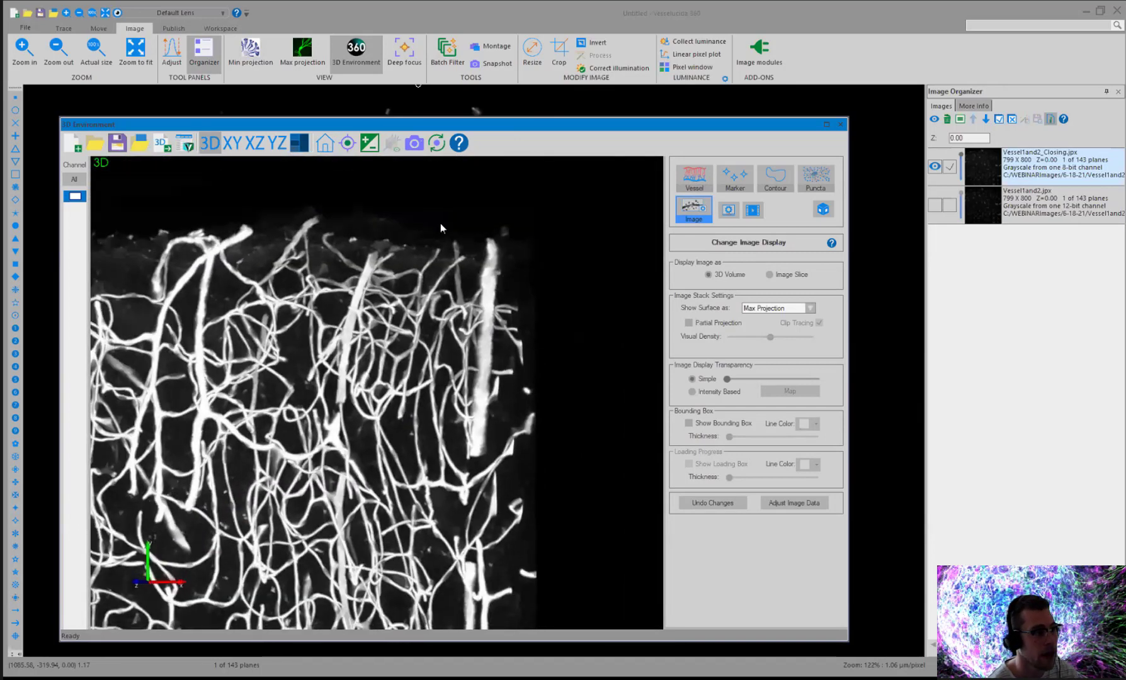
pyautogui.click(323, 144)
pyautogui.click(323, 143)
pyautogui.scroll(2, 460, 287)
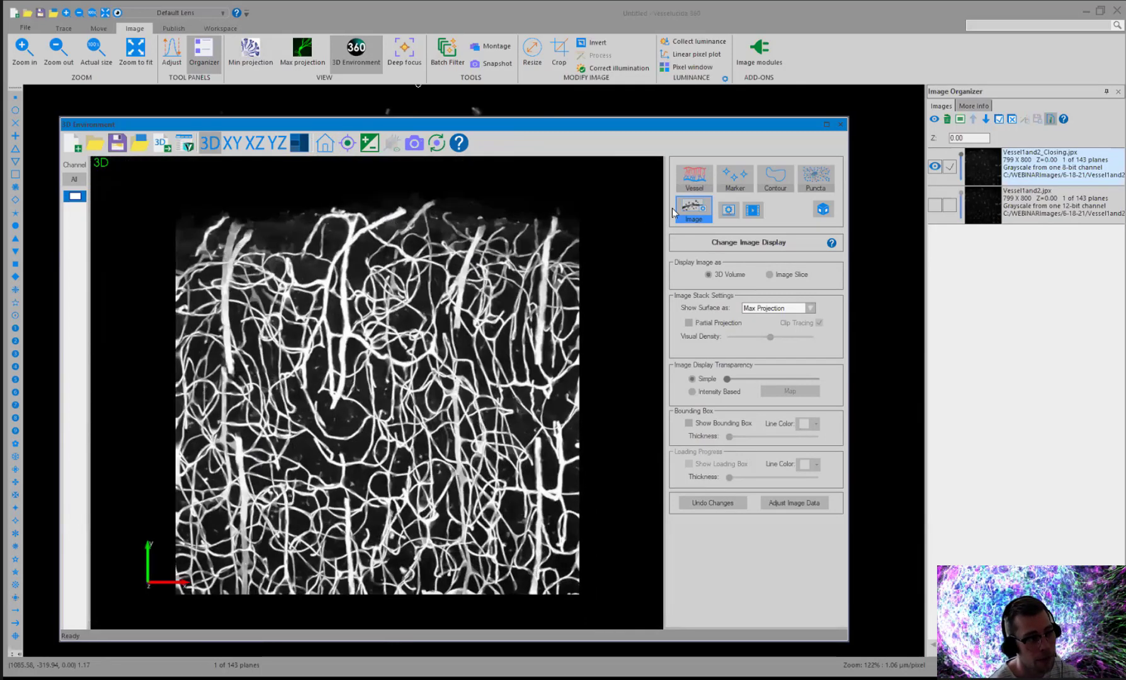
# Step: Trace all vessels in the Closing-filtered stack automatically with the Voxel Scooping method
pyautogui.click(690, 173)
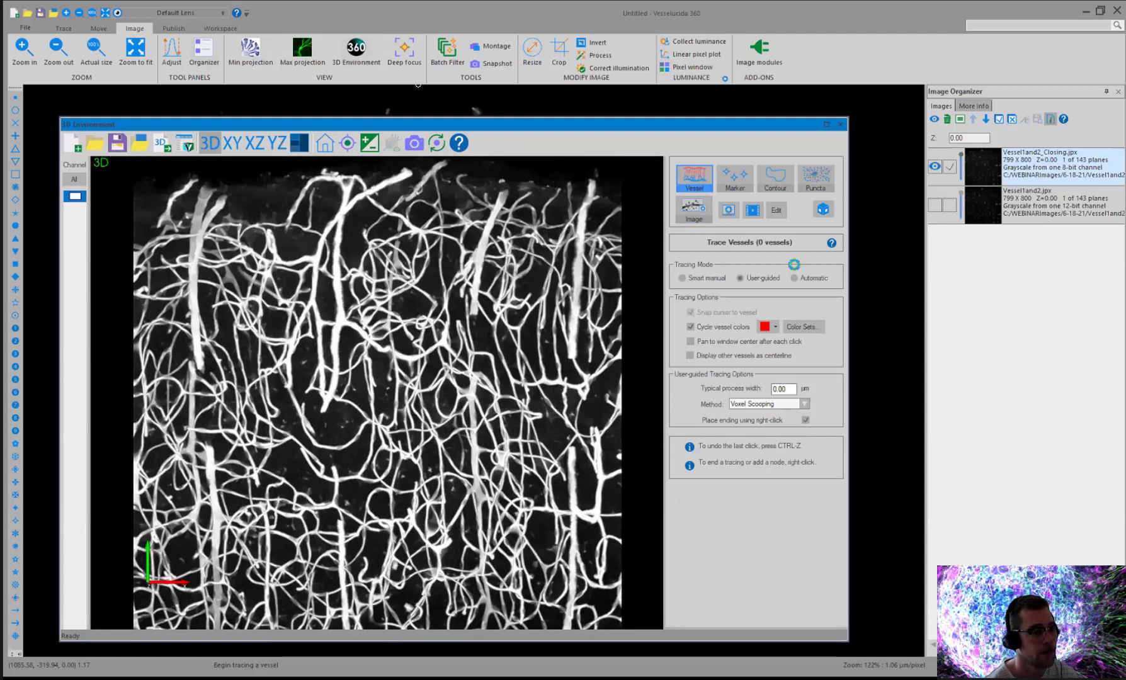
pyautogui.click(795, 279)
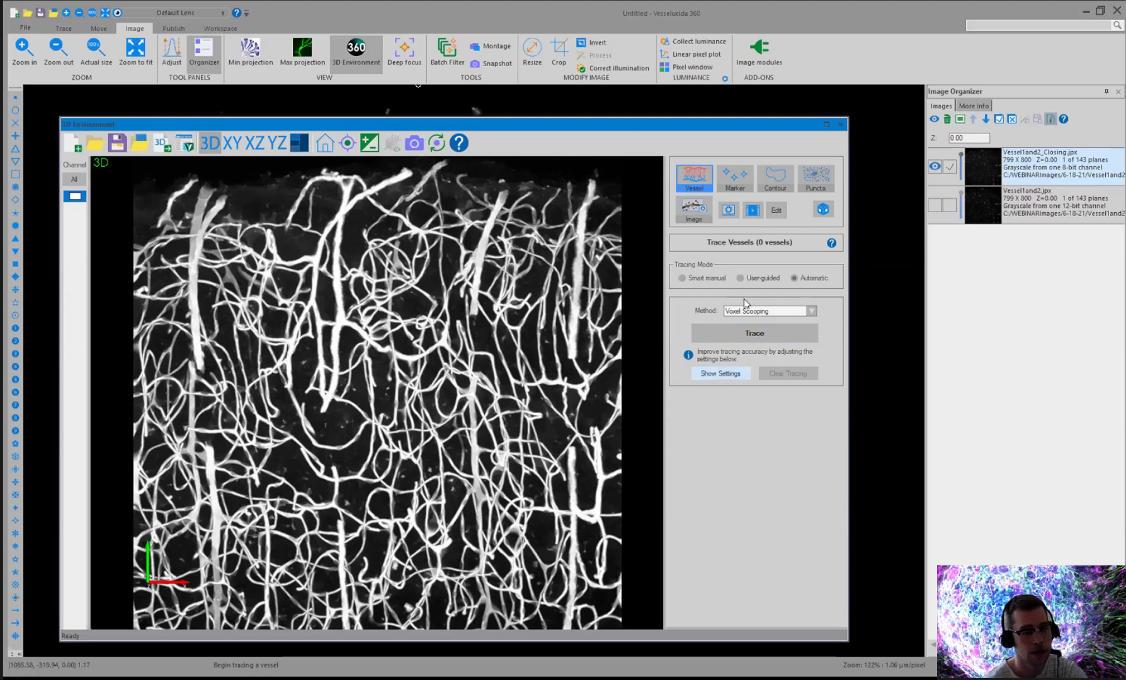
pyautogui.click(786, 335)
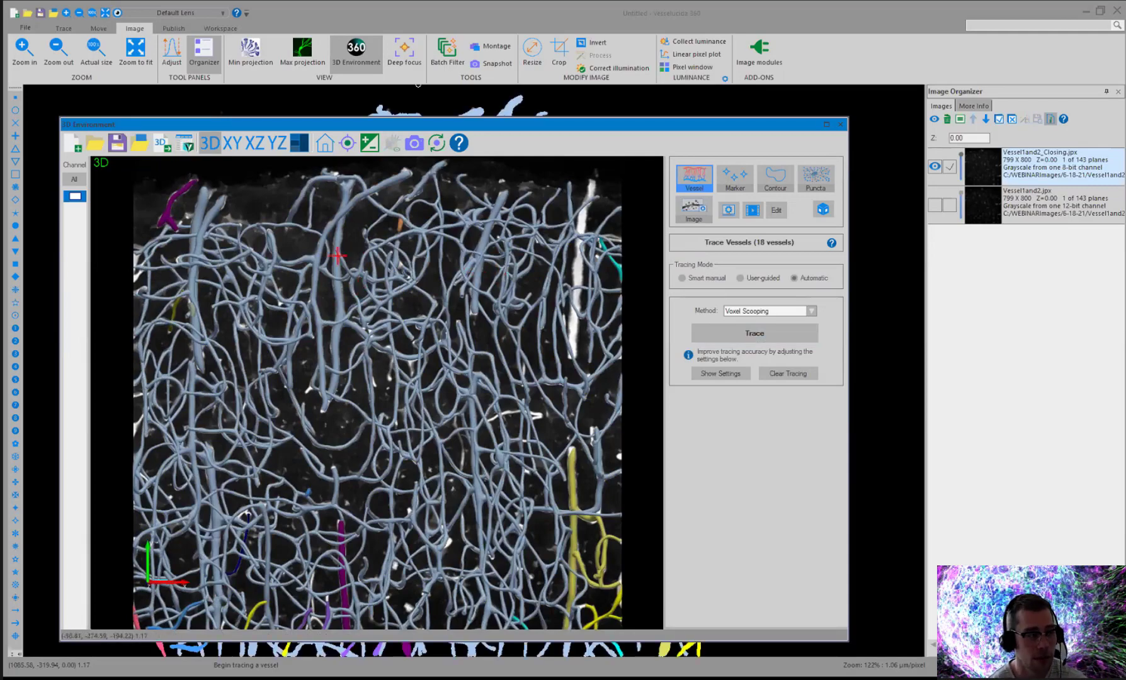
# Step: Examine the automatically traced vessel network from several angles, including the separate yellow vessel near the stack's lower corner
pyautogui.scroll(-2, 359, 318)
pyautogui.moveTo(433, 327); pyautogui.dragTo(495, 334)
pyautogui.scroll(2, 389, 308)
pyautogui.moveTo(445, 266); pyautogui.dragTo(575, 403)
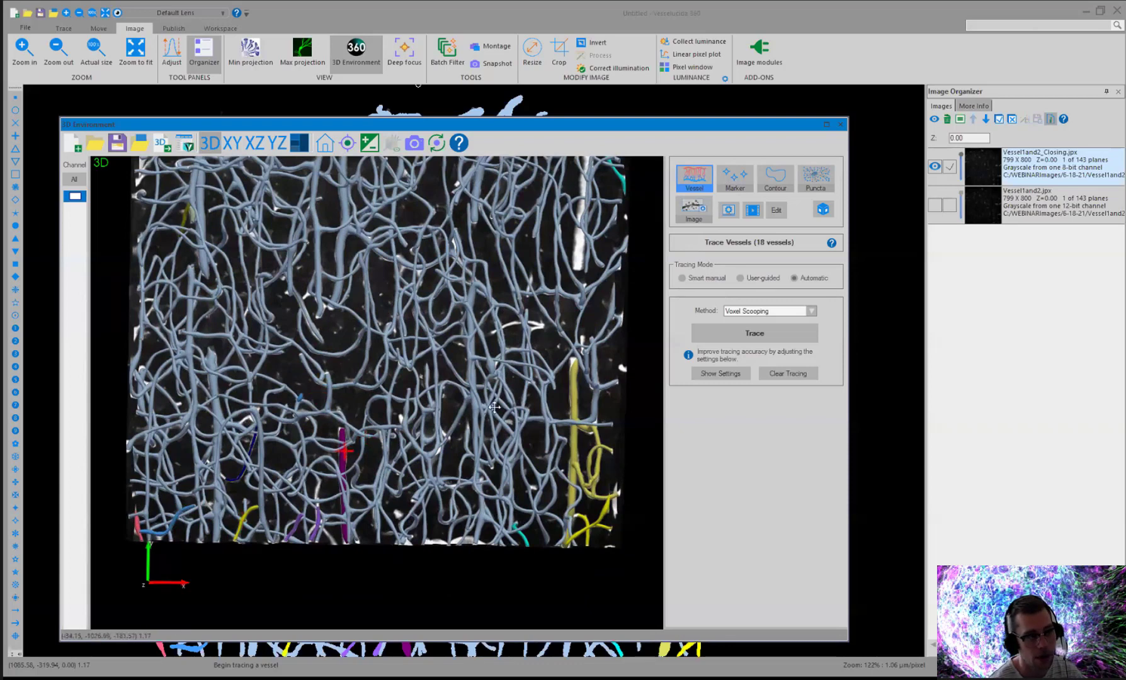
pyautogui.scroll(2, 467, 406)
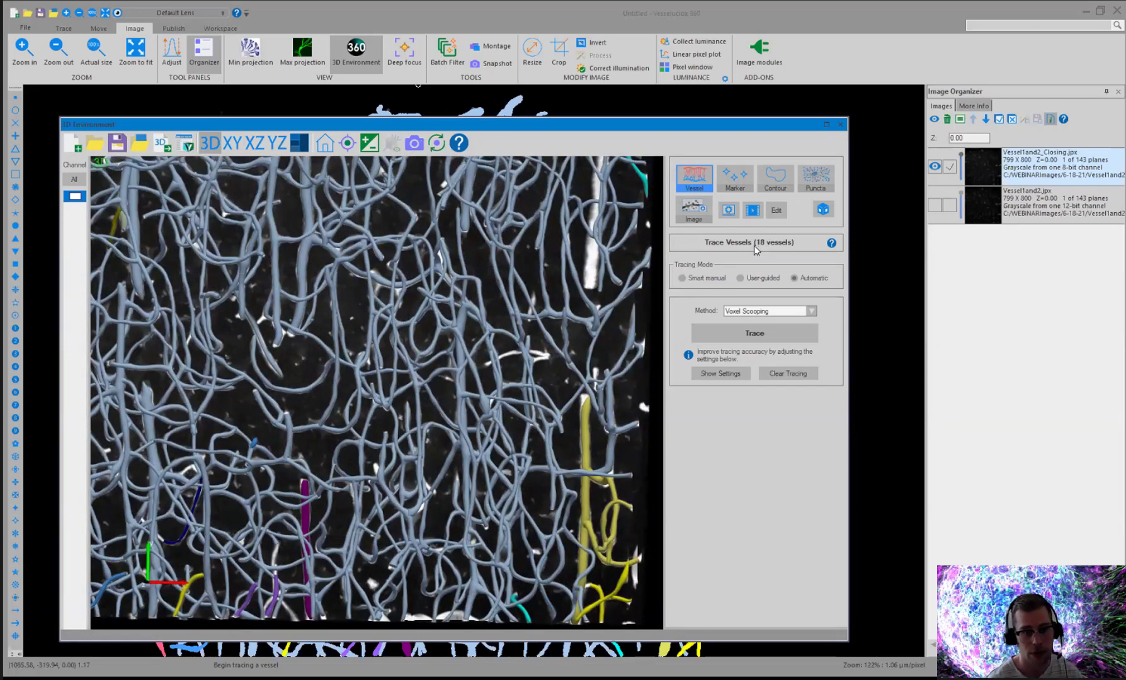
pyautogui.scroll(-2, 343, 349)
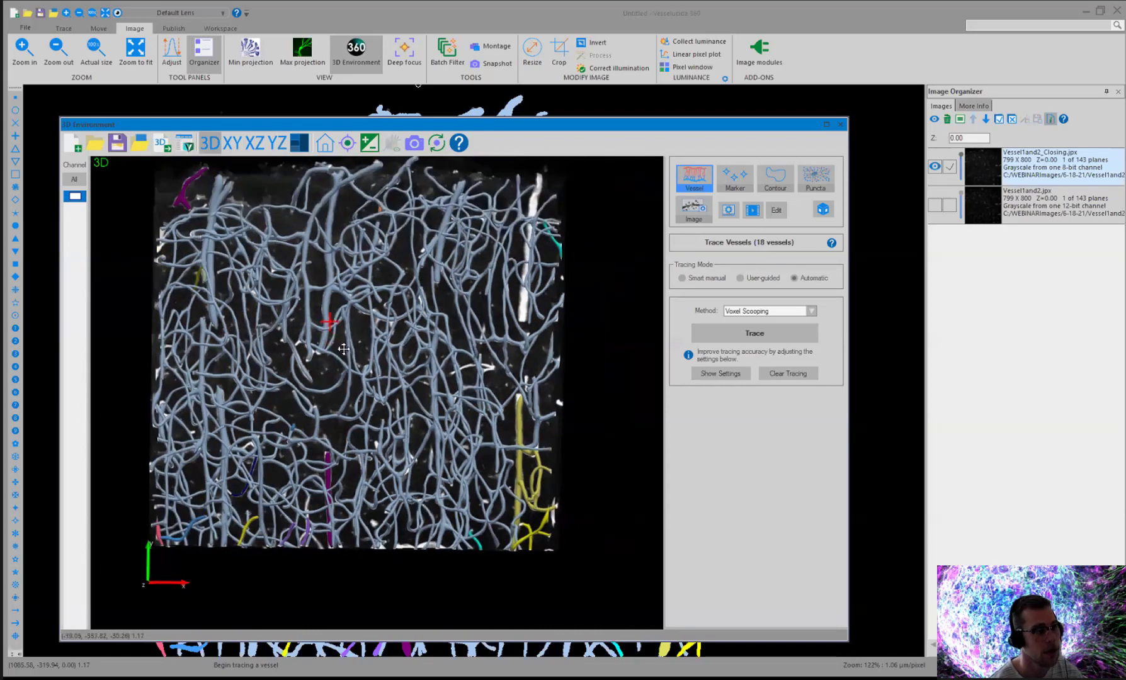
pyautogui.scroll(3, 346, 349)
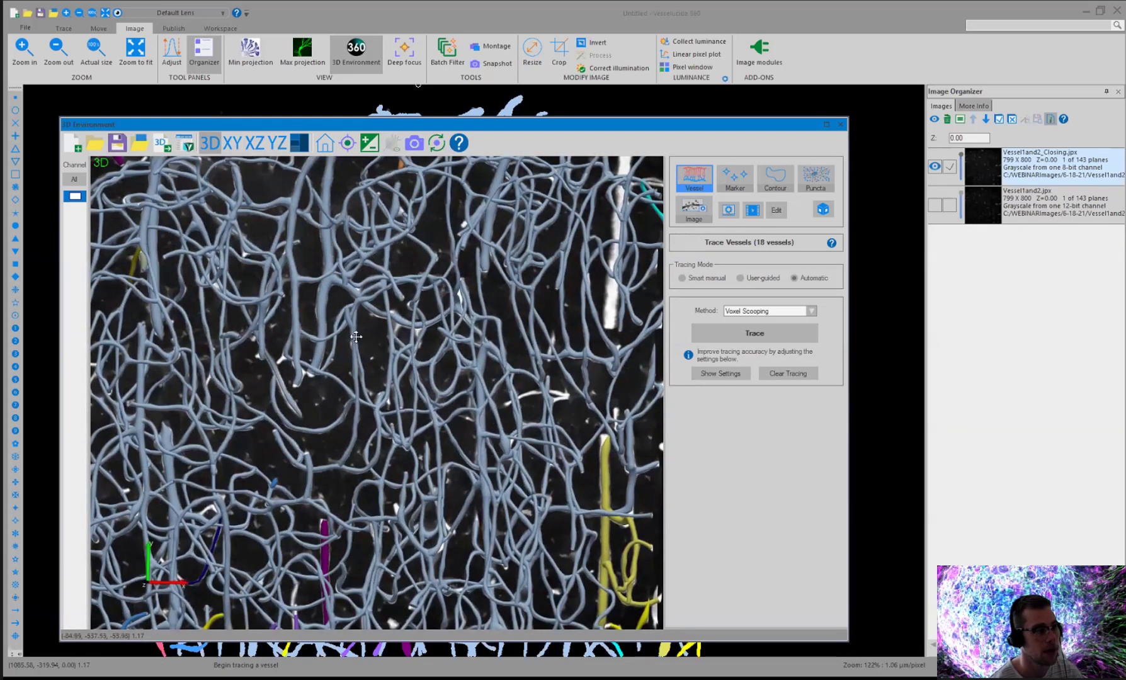
pyautogui.moveTo(345, 350); pyautogui.dragTo(783, 212)
pyautogui.moveTo(585, 403); pyautogui.dragTo(410, 353, button='middle')
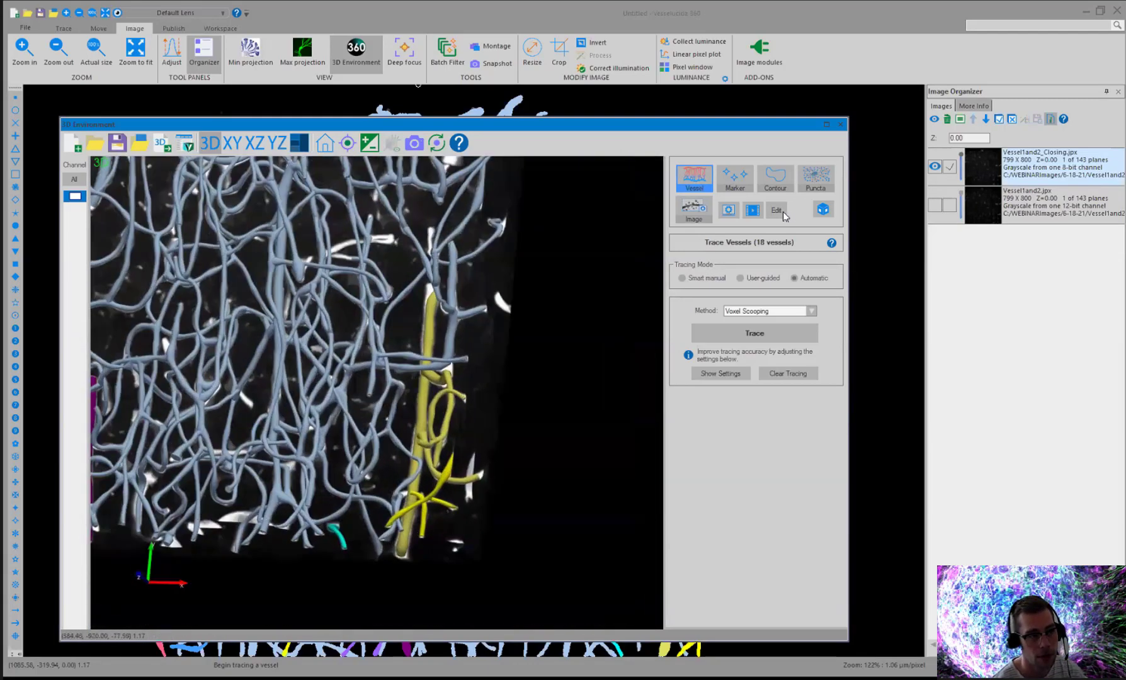
# Step: Switch to vessel editing and connect the end point of the thick yellow vessel branch to the adjacent light-blue vessel
pyautogui.scroll(5, 734, 294)
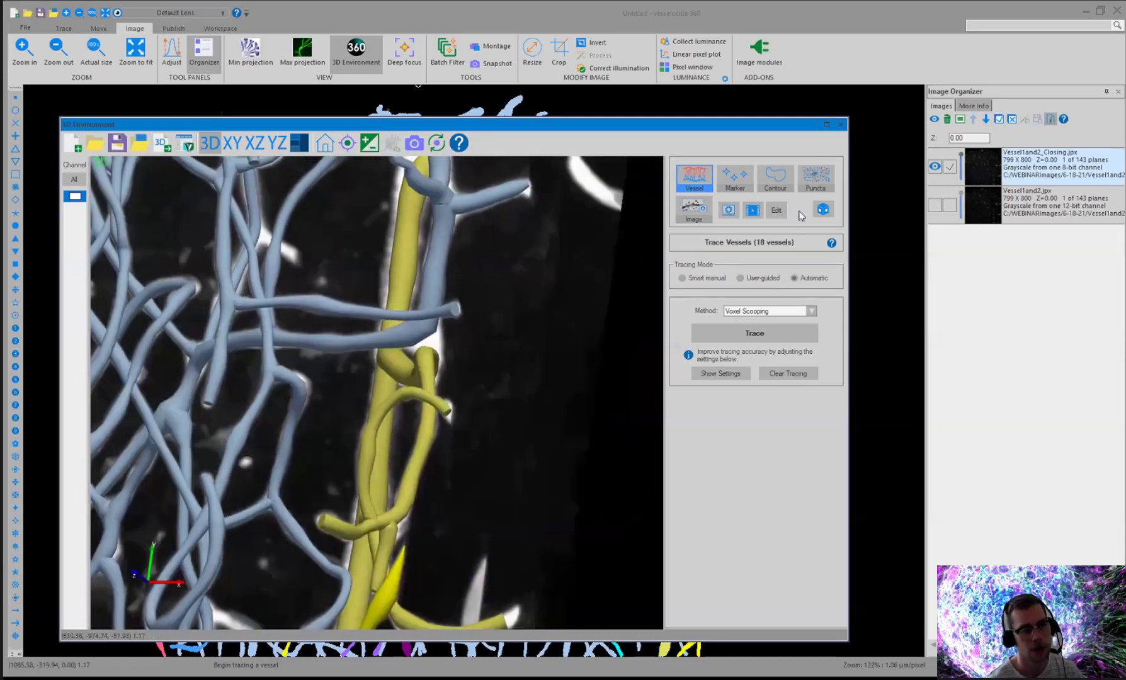
pyautogui.click(776, 207)
pyautogui.click(773, 318)
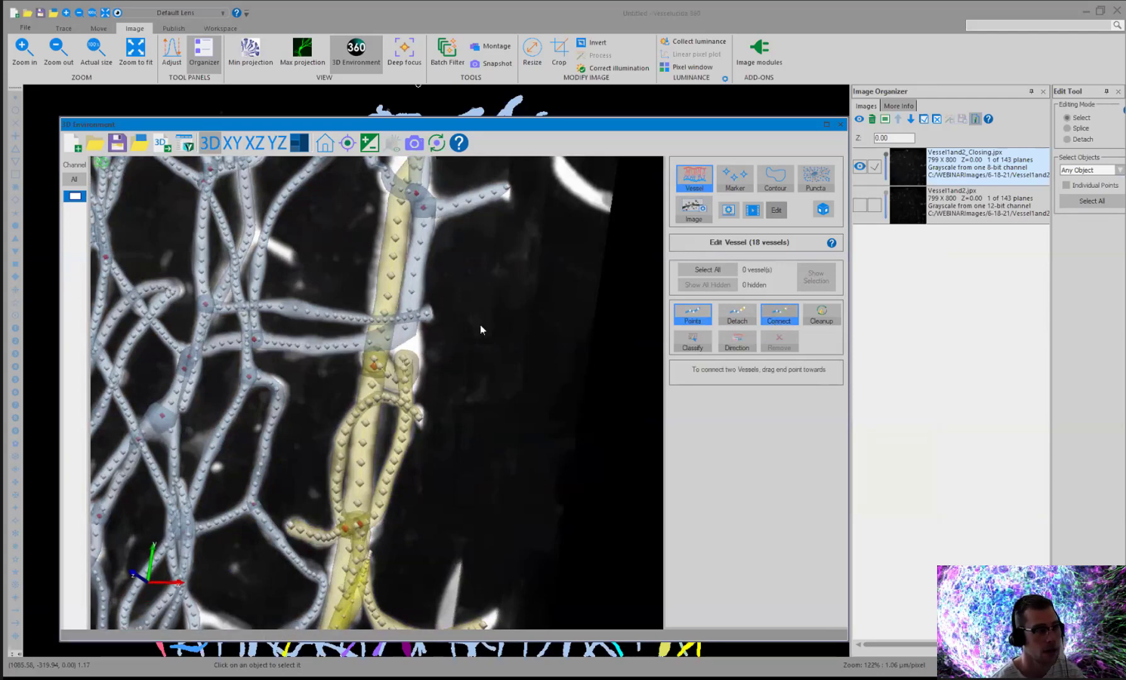
pyautogui.scroll(5, 484, 340)
pyautogui.moveTo(508, 324); pyautogui.dragTo(555, 295)
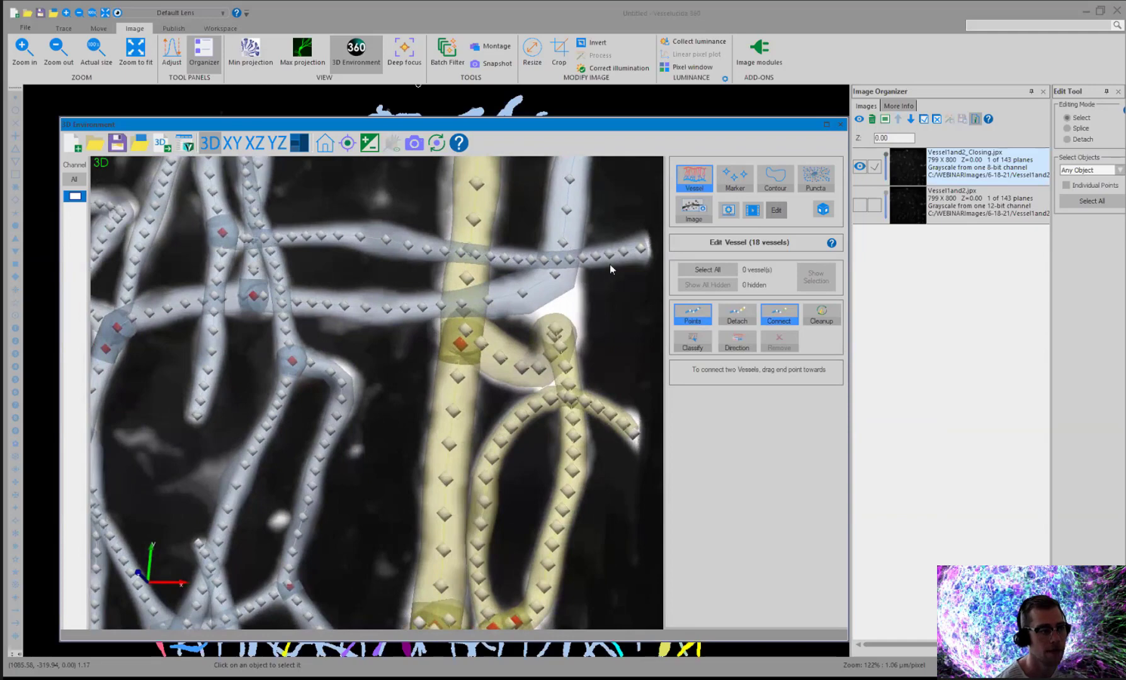
pyautogui.scroll(4, 524, 360)
pyautogui.moveTo(432, 505); pyautogui.dragTo(463, 340)
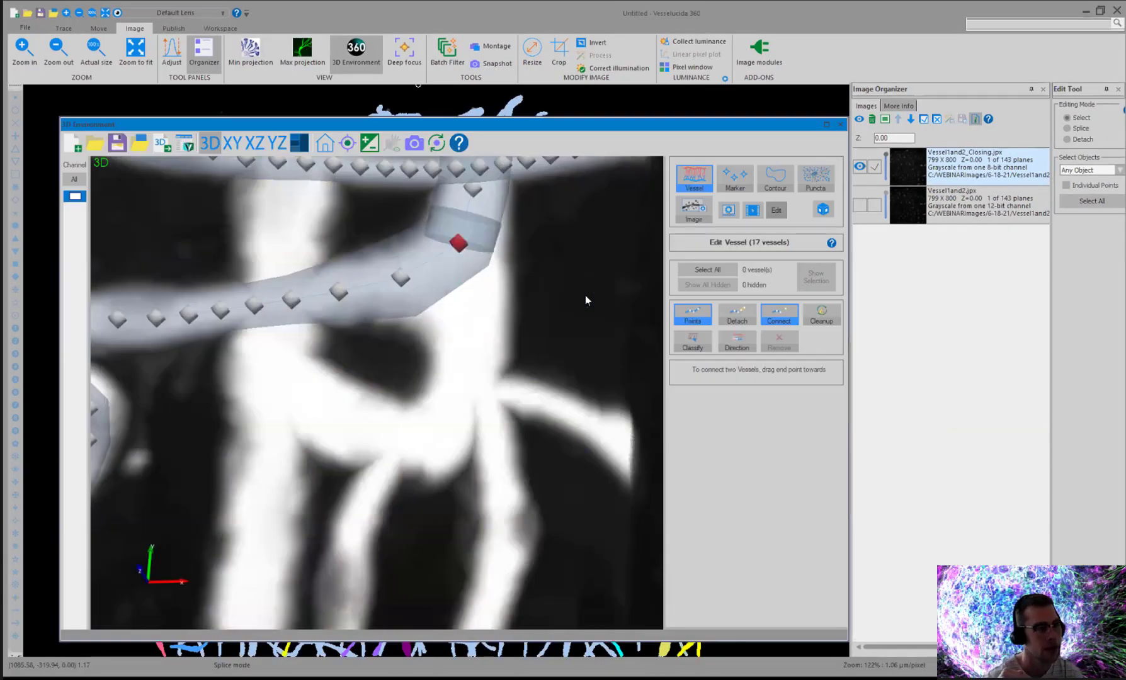
# Step: Hide the vessel points and inspect the joined vessels from close up and within the whole network
pyautogui.click(693, 315)
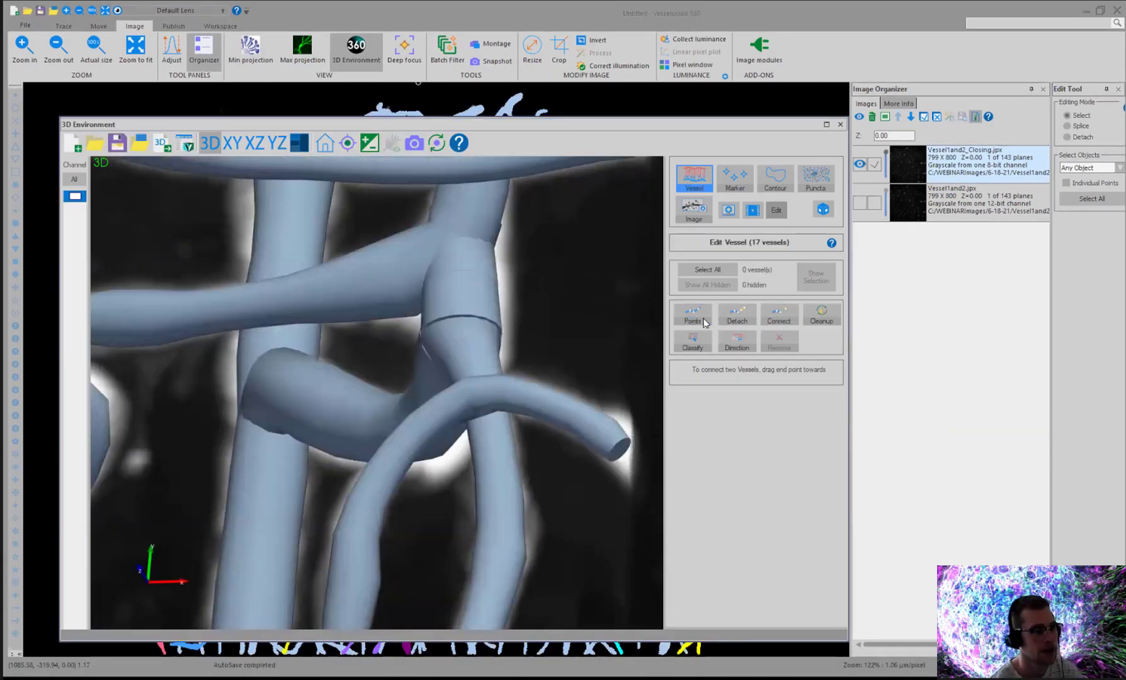
pyautogui.scroll(-1, 561, 308)
pyautogui.moveTo(561, 307); pyautogui.dragTo(573, 313)
pyautogui.scroll(-6, 571, 319)
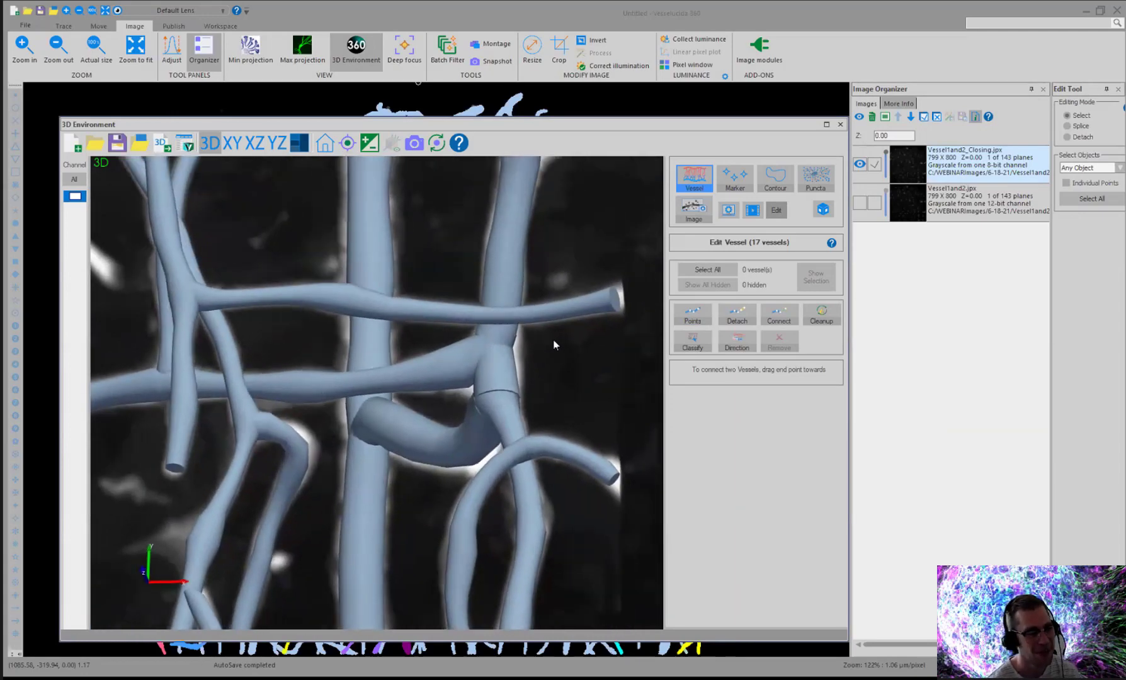
pyautogui.scroll(-8, 511, 356)
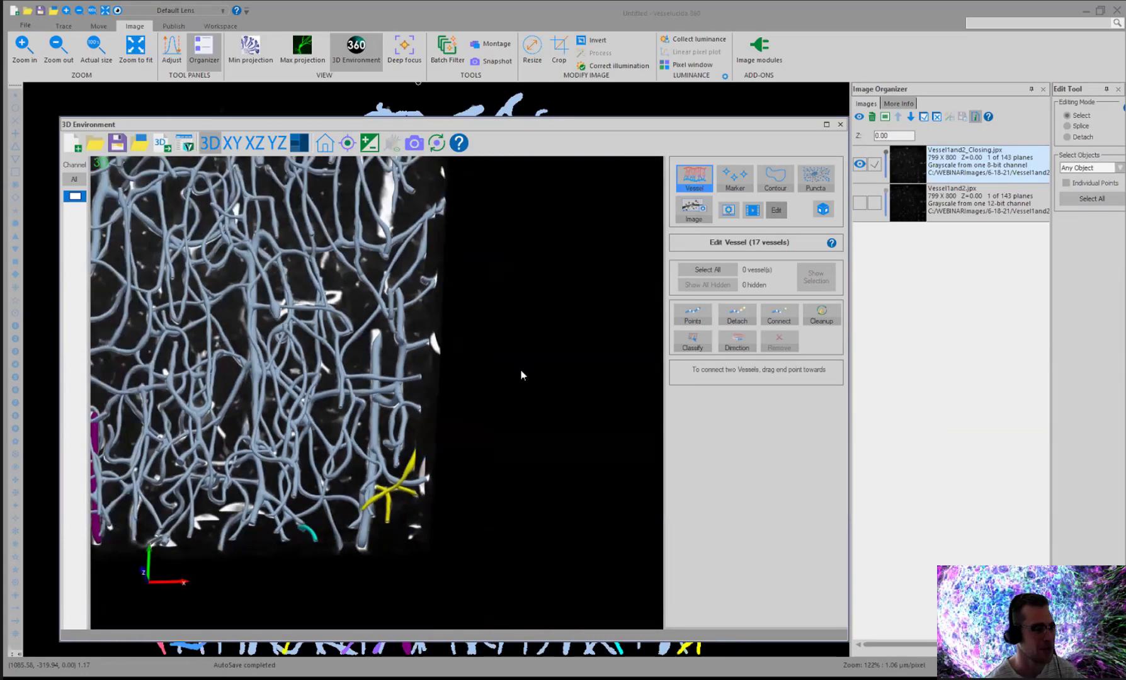
pyautogui.scroll(4, 619, 380)
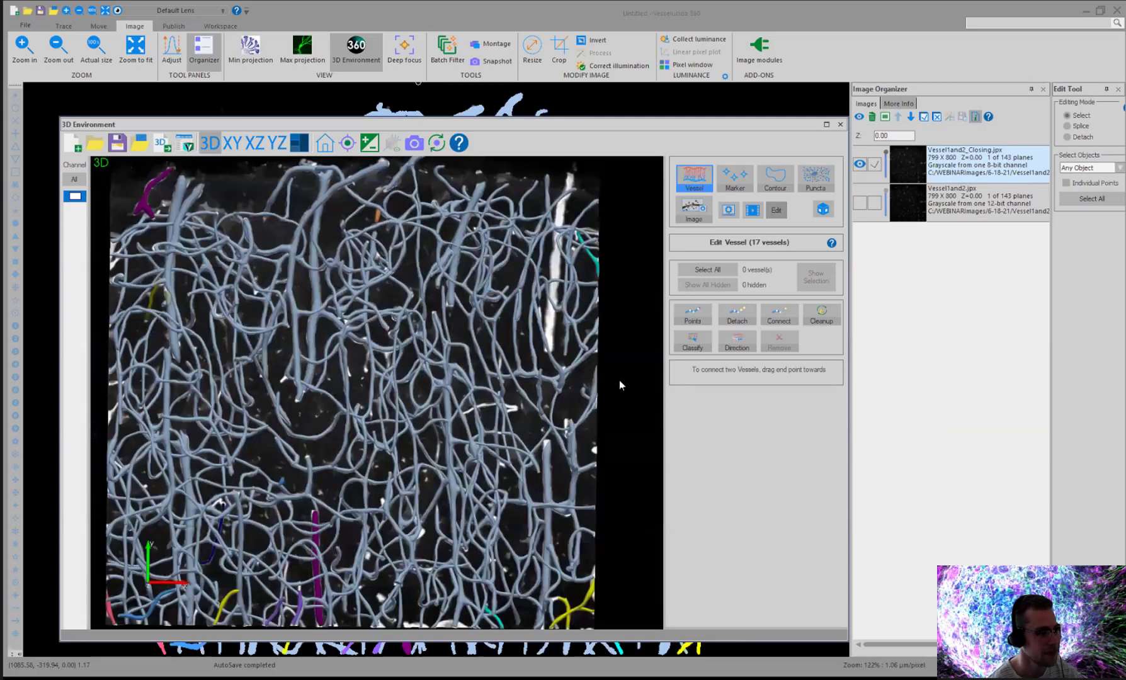
# Step: Save the tracing to the Desktop as an XML data file named VesselTest_Part1
pyautogui.click(25, 25)
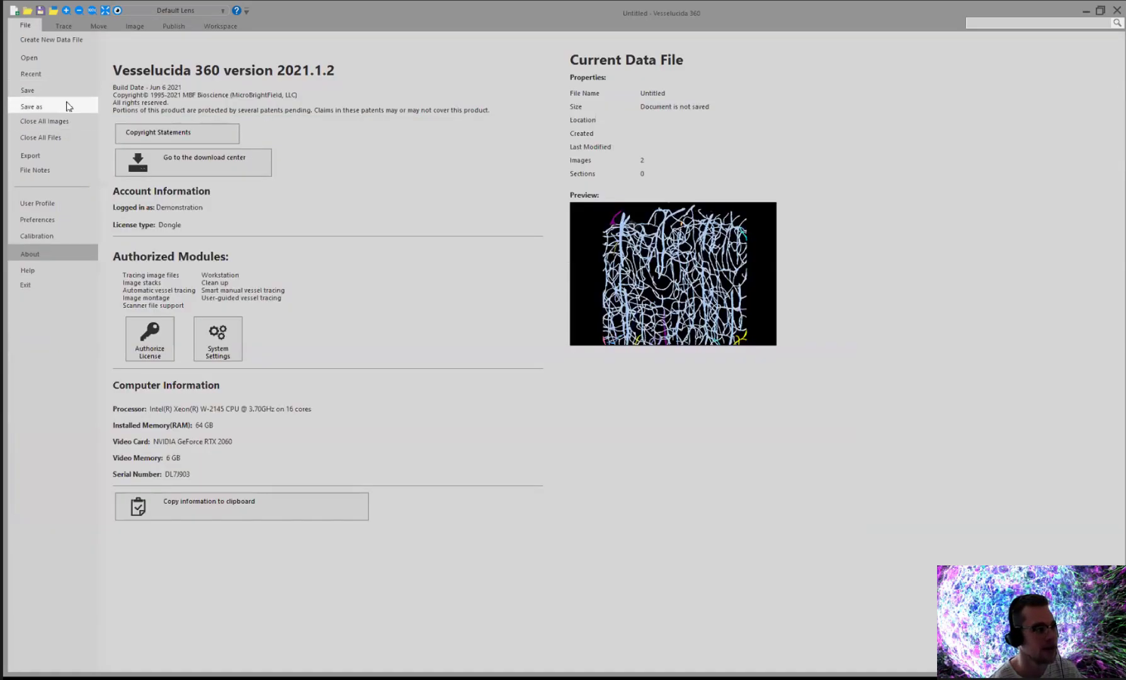
pyautogui.click(93, 104)
pyautogui.click(181, 93)
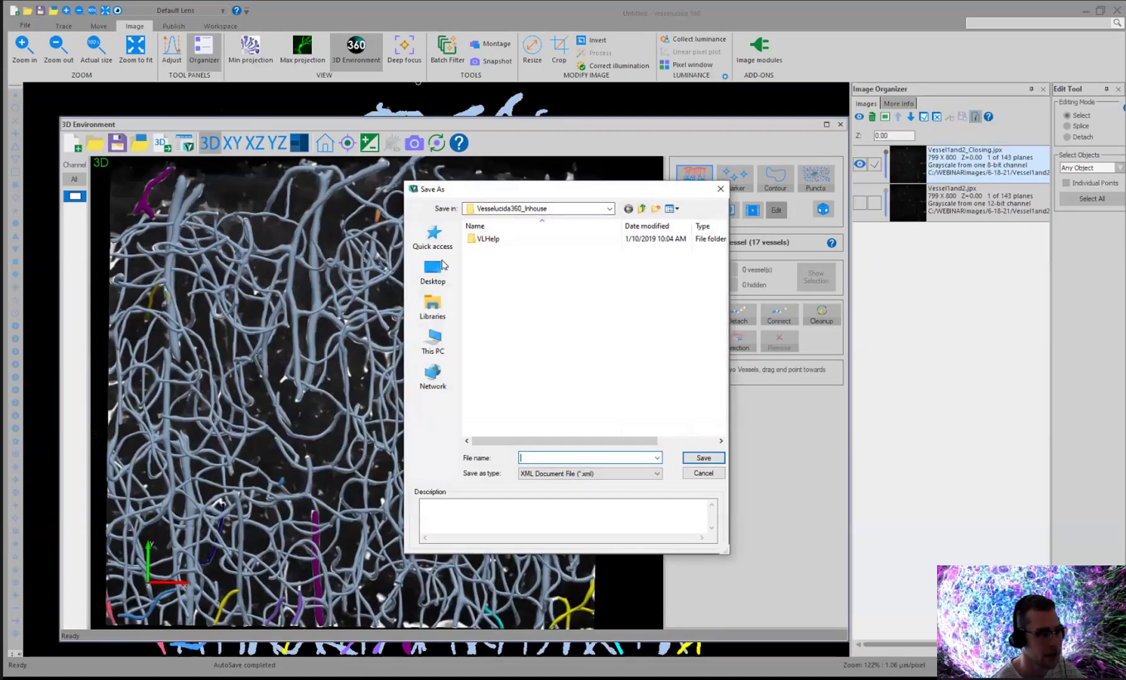
pyautogui.click(442, 277)
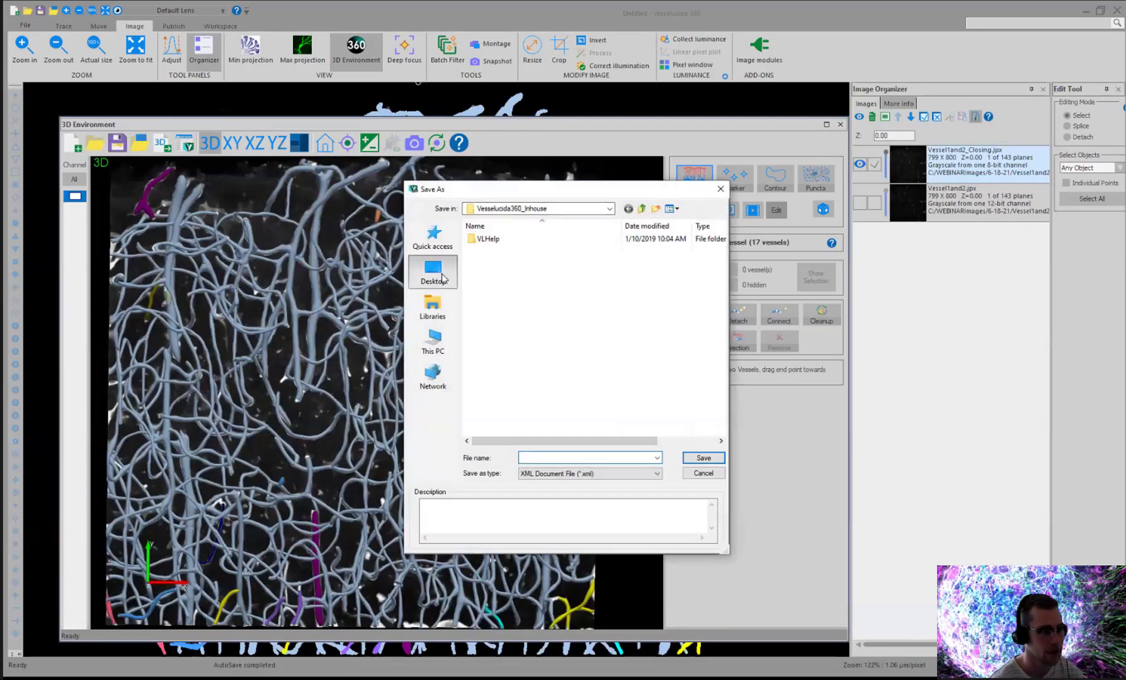
pyautogui.write('Ve')
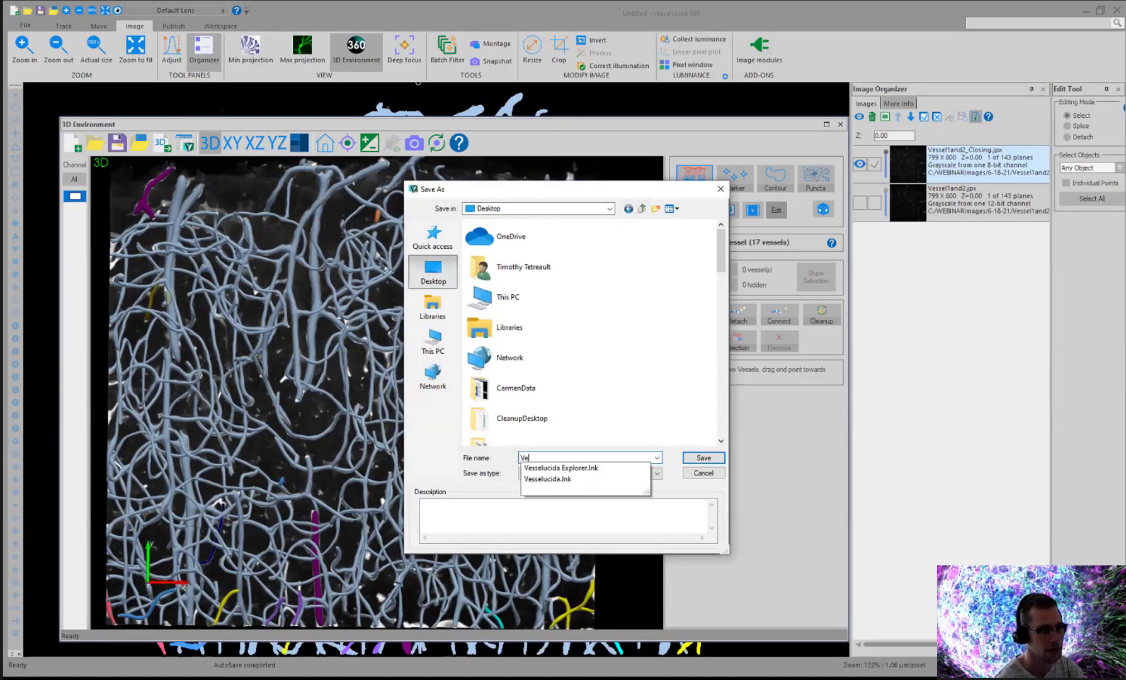
pyautogui.write('sselTest_')
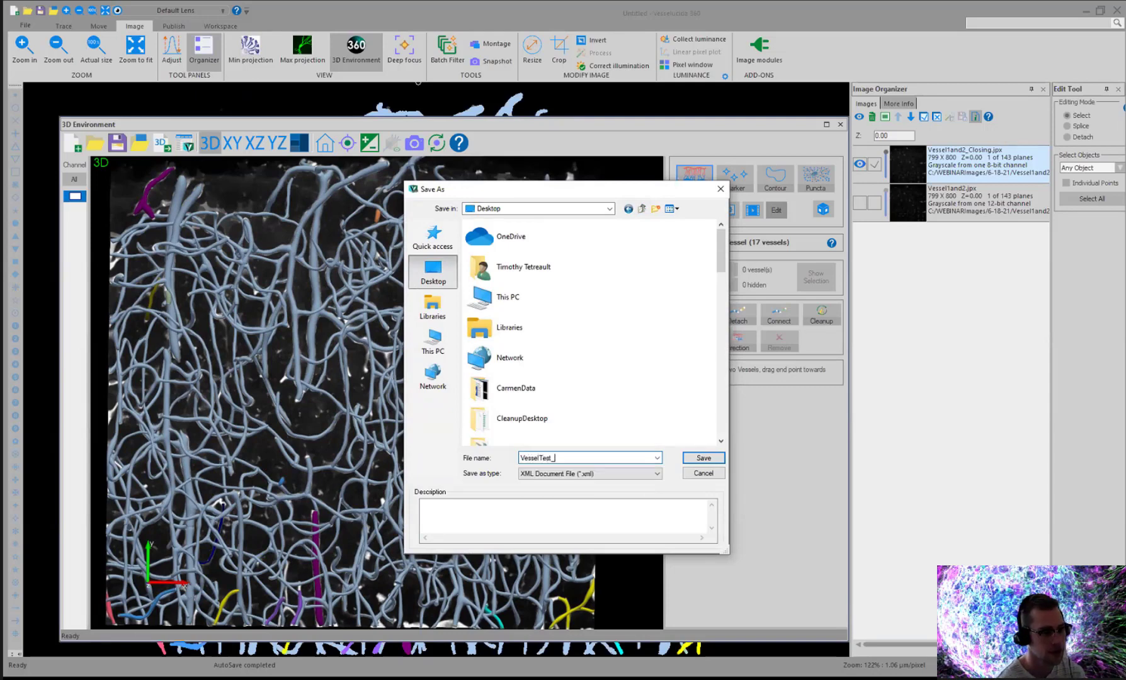
pyautogui.write('Part2')
pyautogui.press('Return')
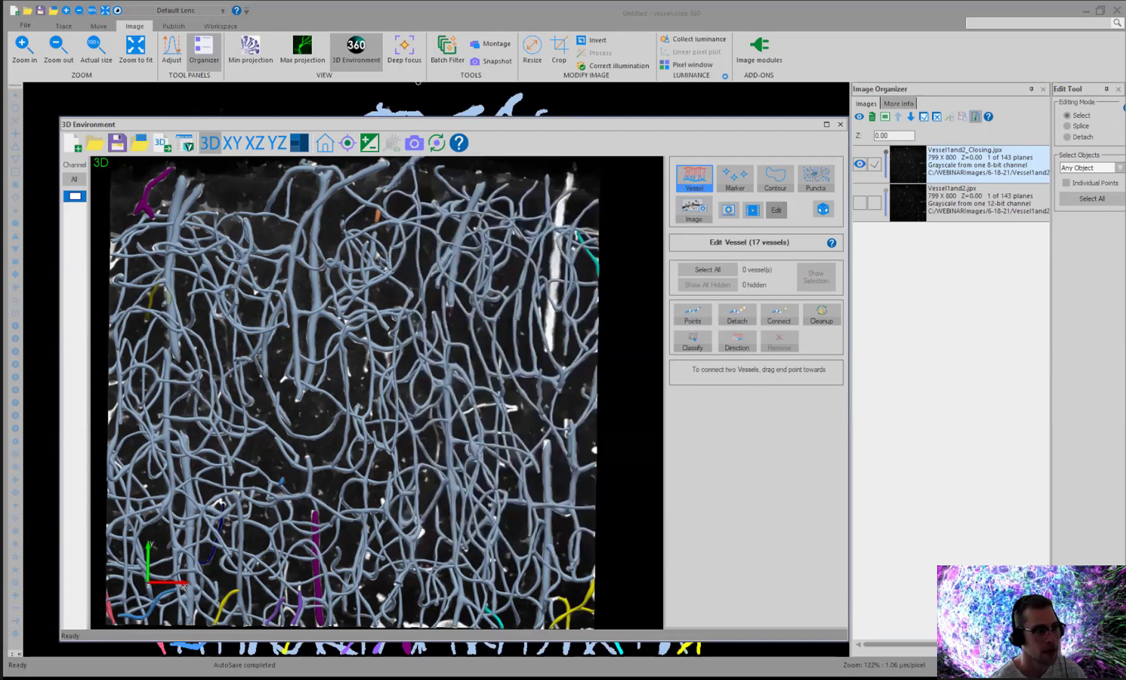
# Step: Open the saved tracing in Vesselucida Explorer and examine the vessel network from close up and at slight angles
pyautogui.click(189, 149)
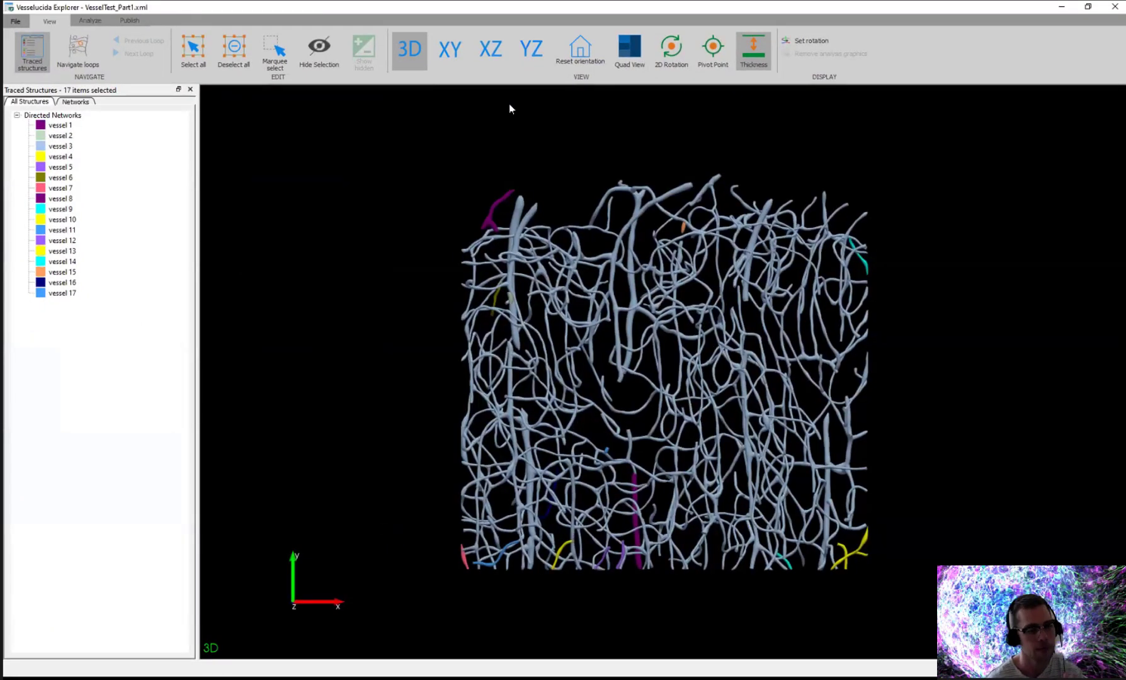
pyautogui.scroll(2, 491, 222)
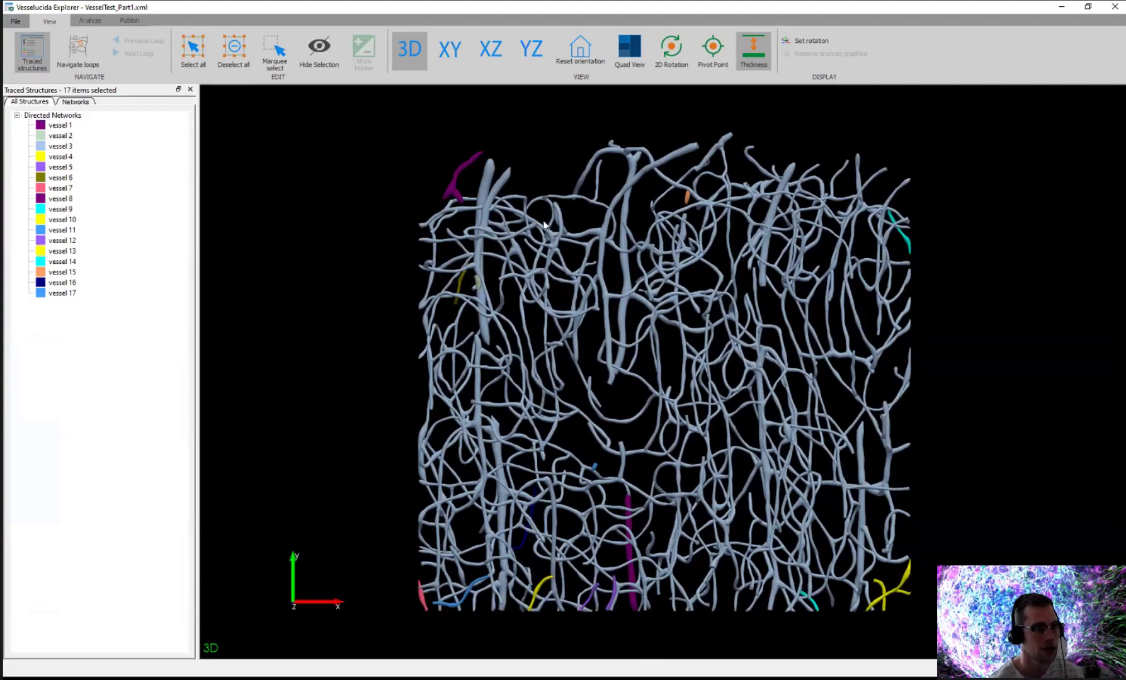
pyautogui.moveTo(947, 272); pyautogui.dragTo(436, 144)
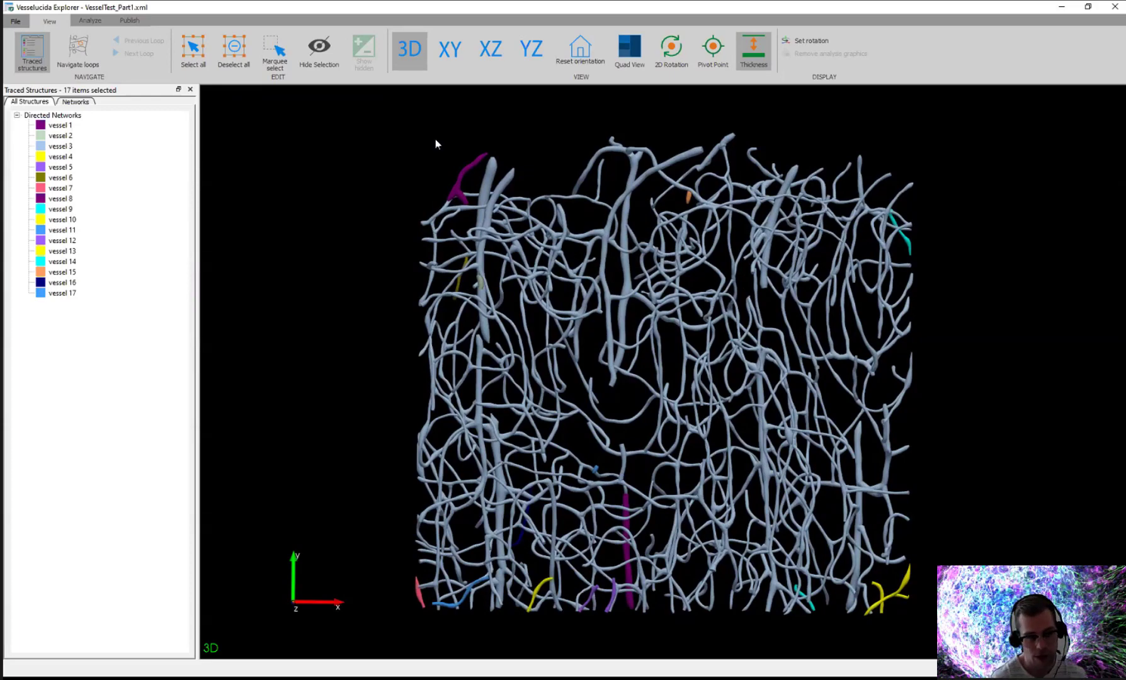
pyautogui.scroll(3, 439, 178)
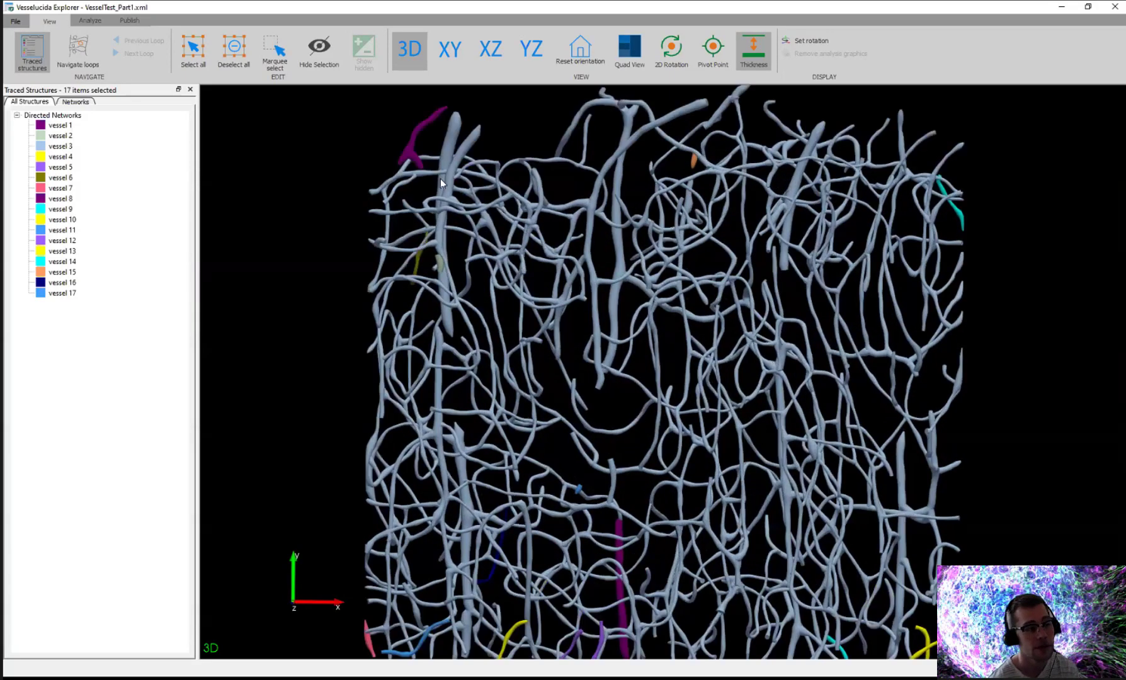
pyautogui.scroll(-3, 479, 189)
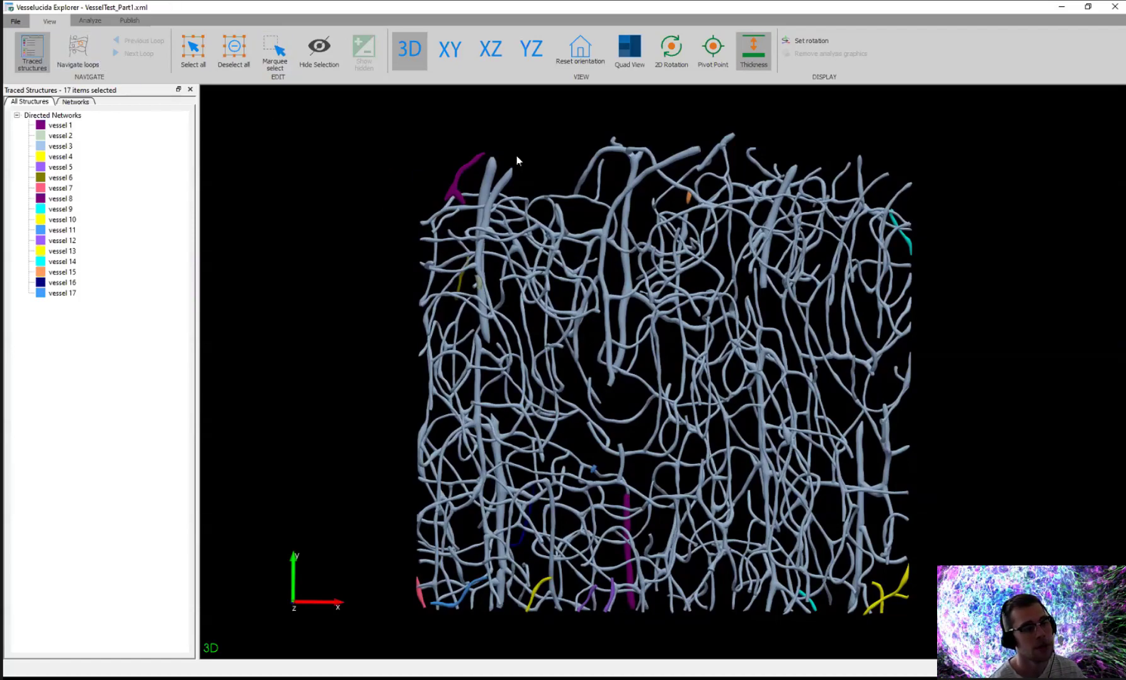
pyautogui.moveTo(557, 191); pyautogui.dragTo(488, 161)
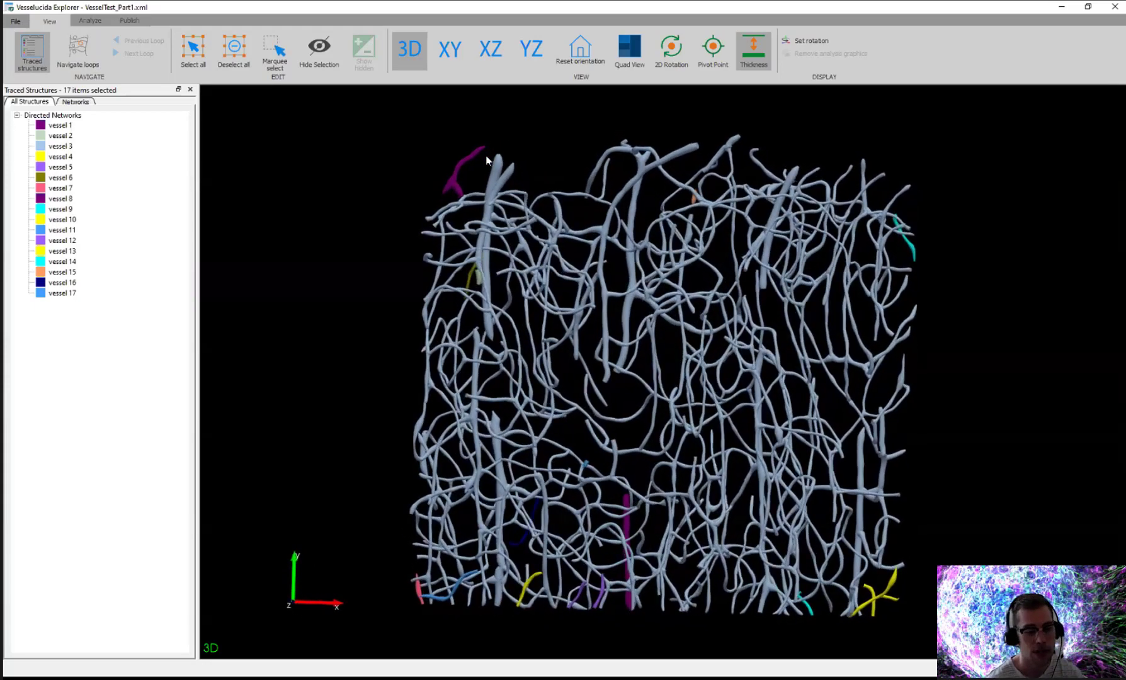
# Step: Start a network analysis with the Individual Network Summary and All Network Summary enabled, keeping the dialog clear of the model
pyautogui.click(90, 21)
pyautogui.click(37, 51)
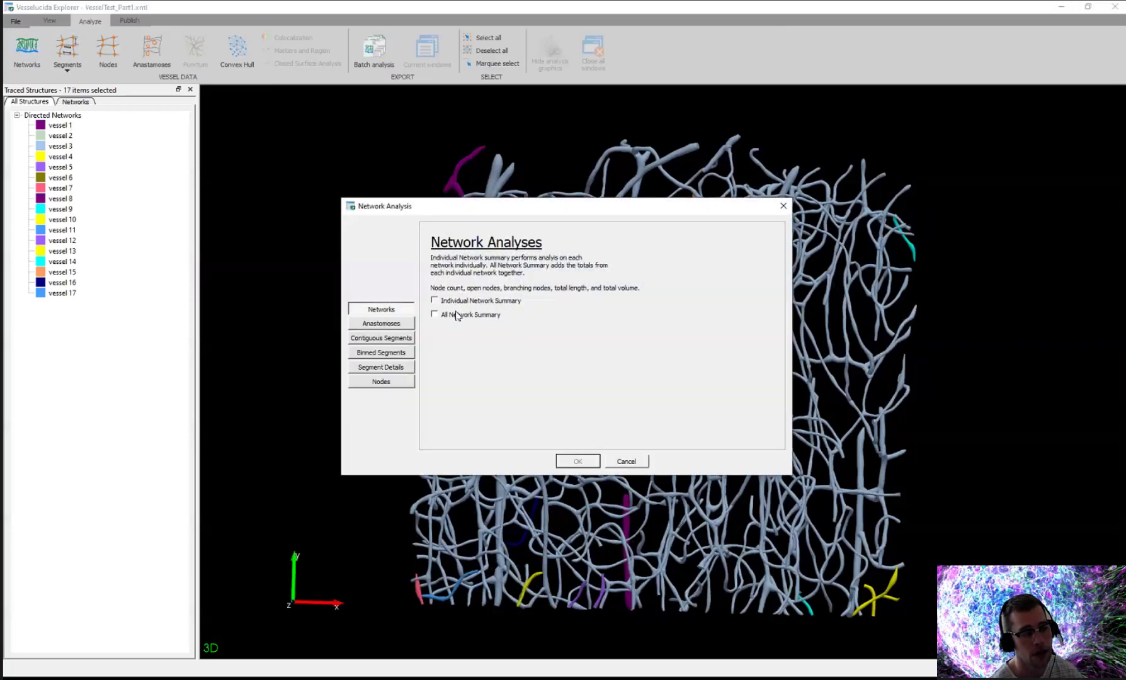
pyautogui.click(457, 315)
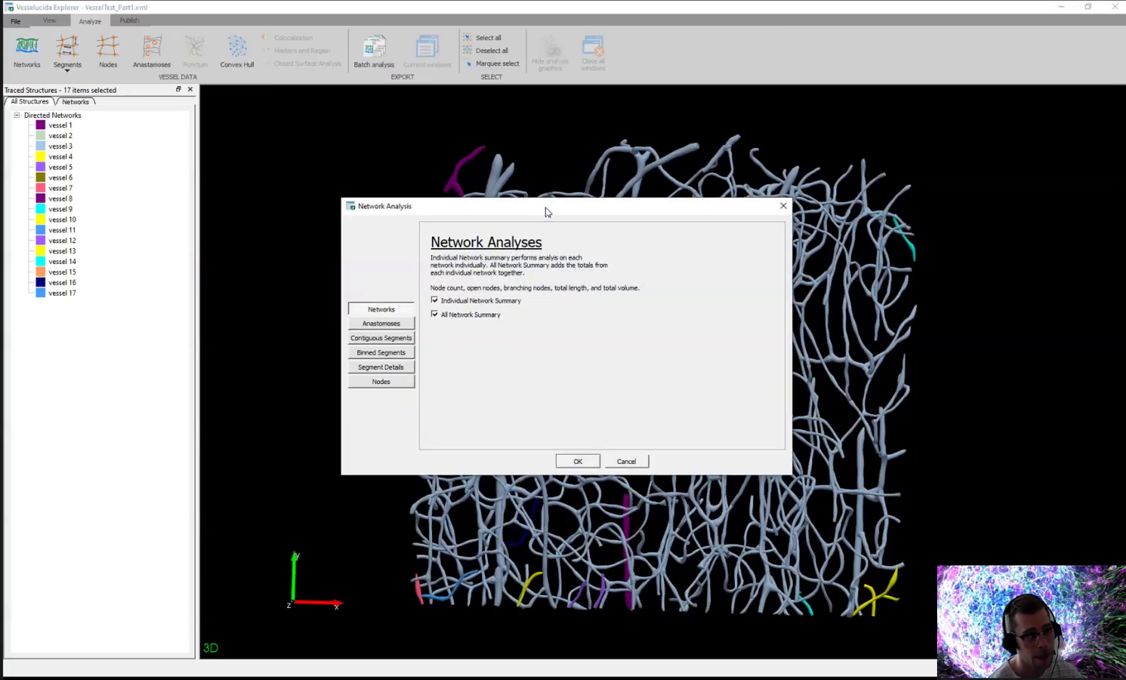
pyautogui.moveTo(545, 212); pyautogui.dragTo(296, 93)
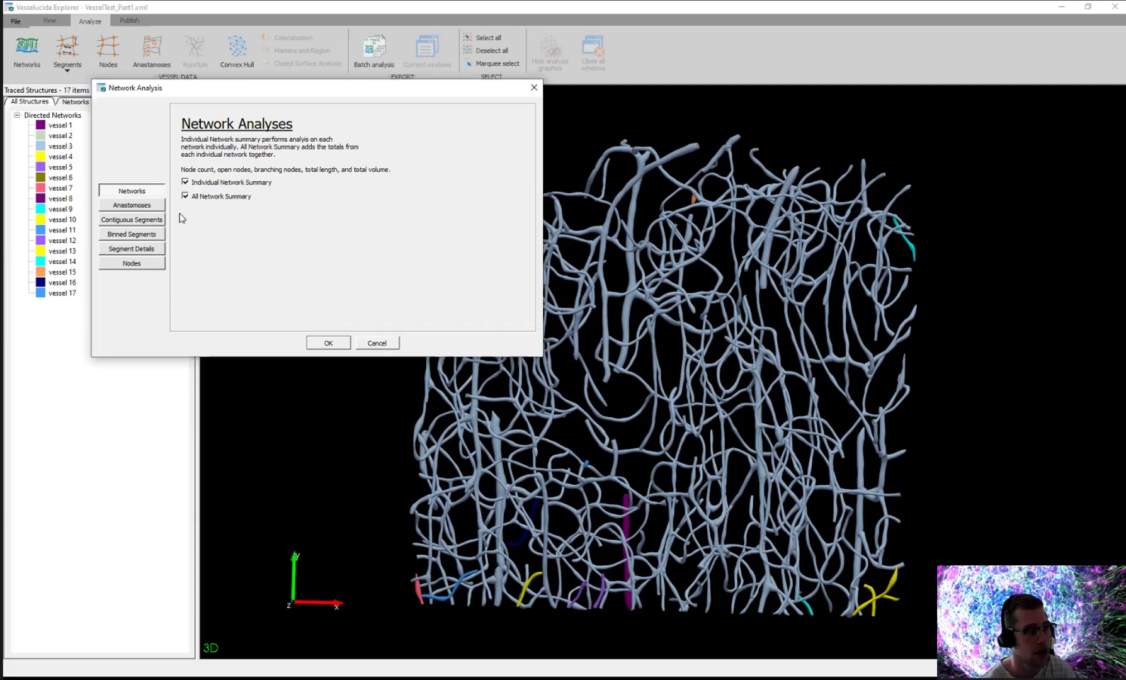
# Step: Include the individual loops analysis and binned segment details by diameter, with micrometers as the length unit
pyautogui.click(142, 206)
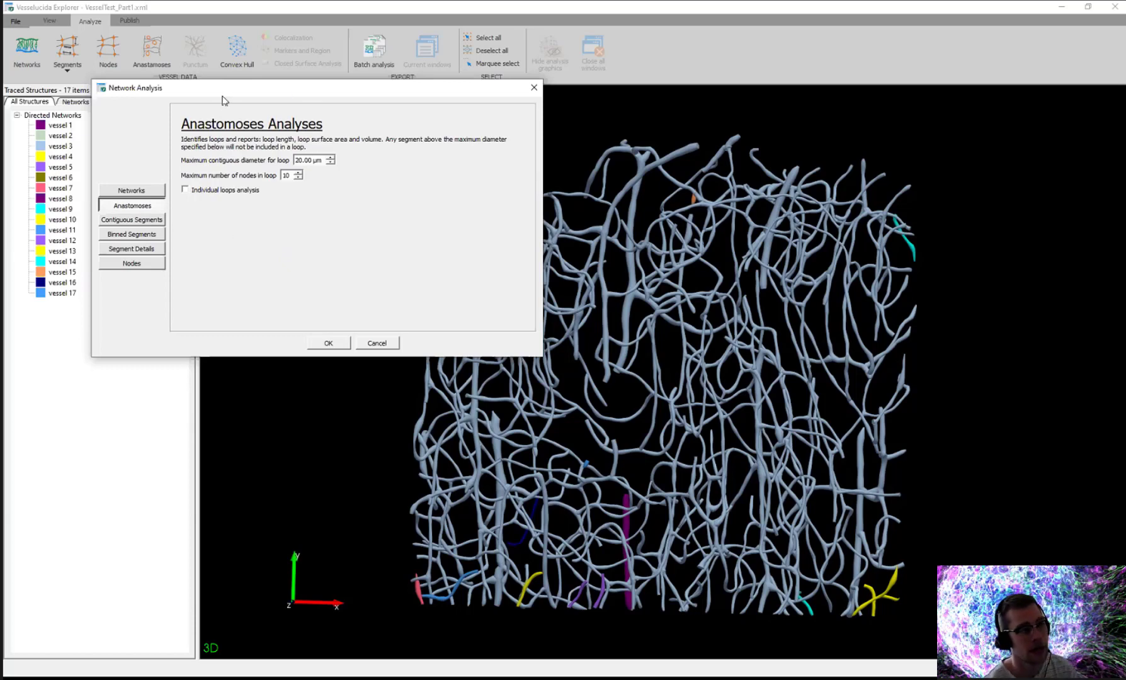
pyautogui.click(219, 191)
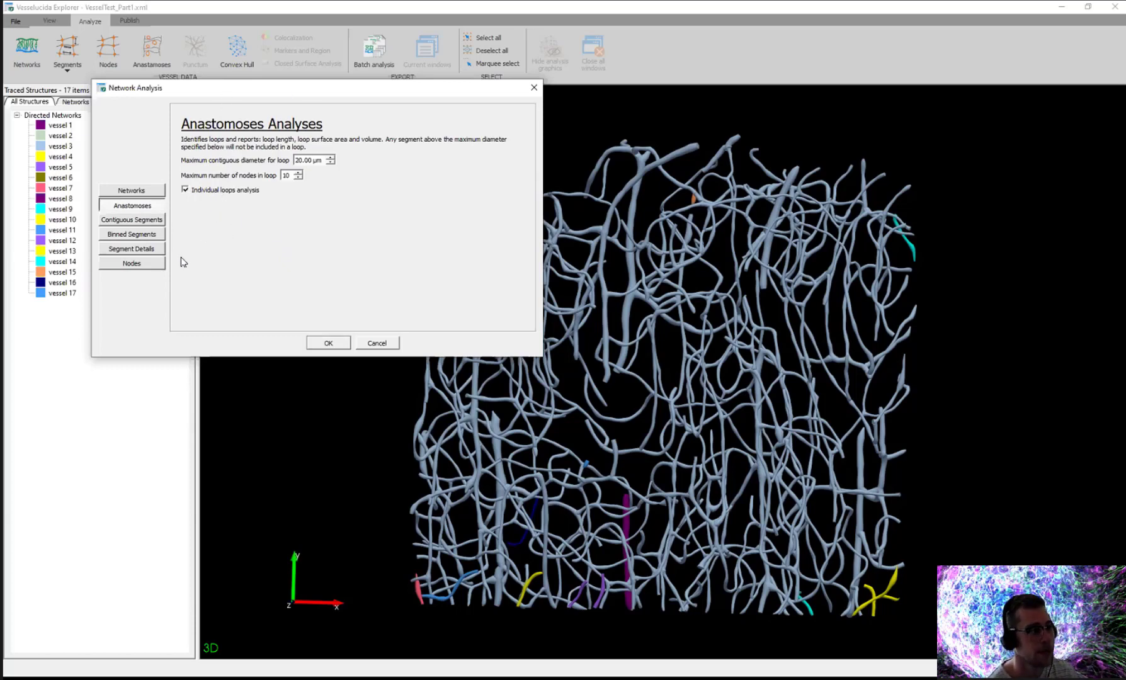
pyautogui.click(158, 239)
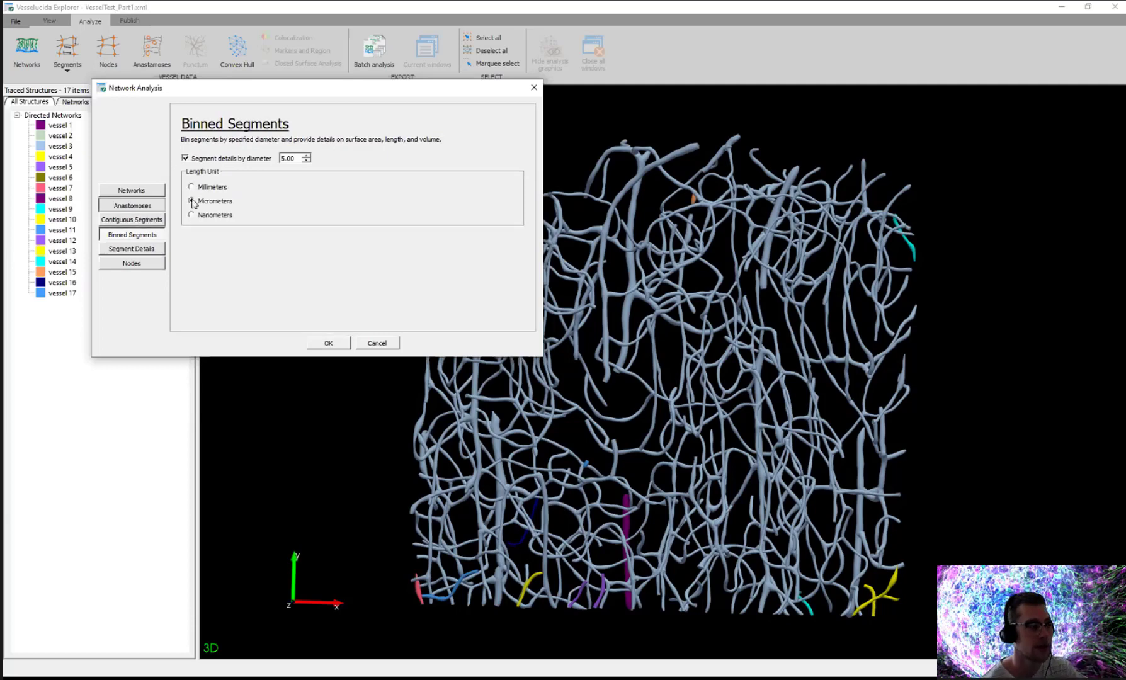
# Step: Review the anastomoses limits for maximum contiguous diameter and maximum number of nodes in a loop
pyautogui.click(142, 206)
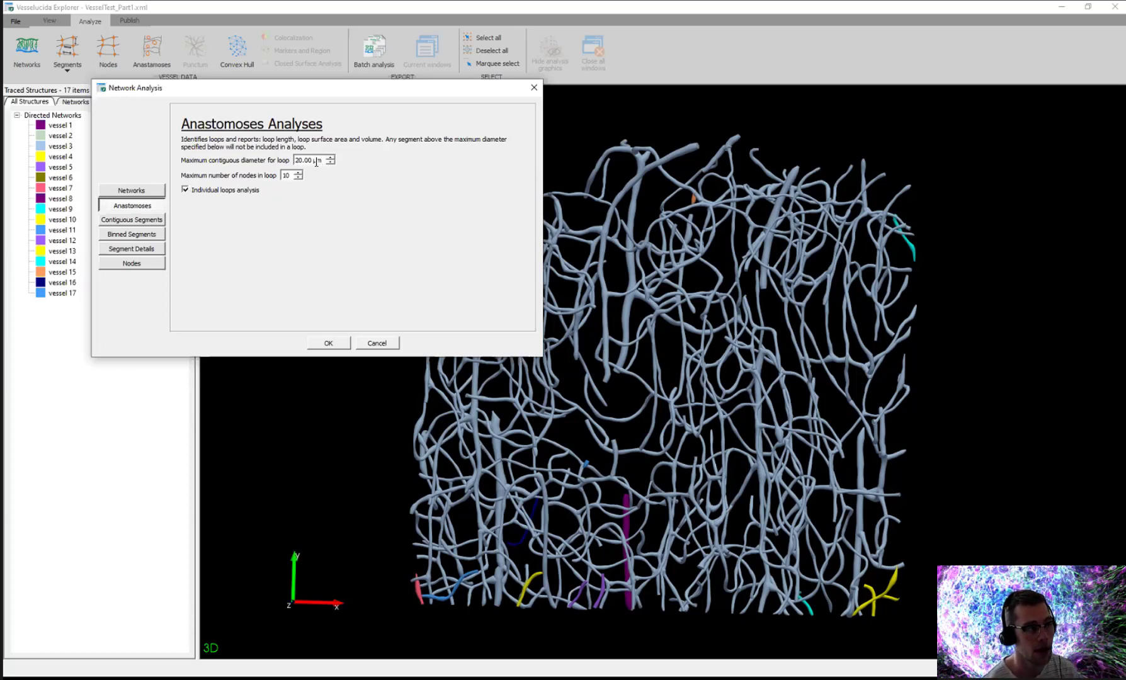
pyautogui.moveTo(322, 160); pyautogui.dragTo(277, 163)
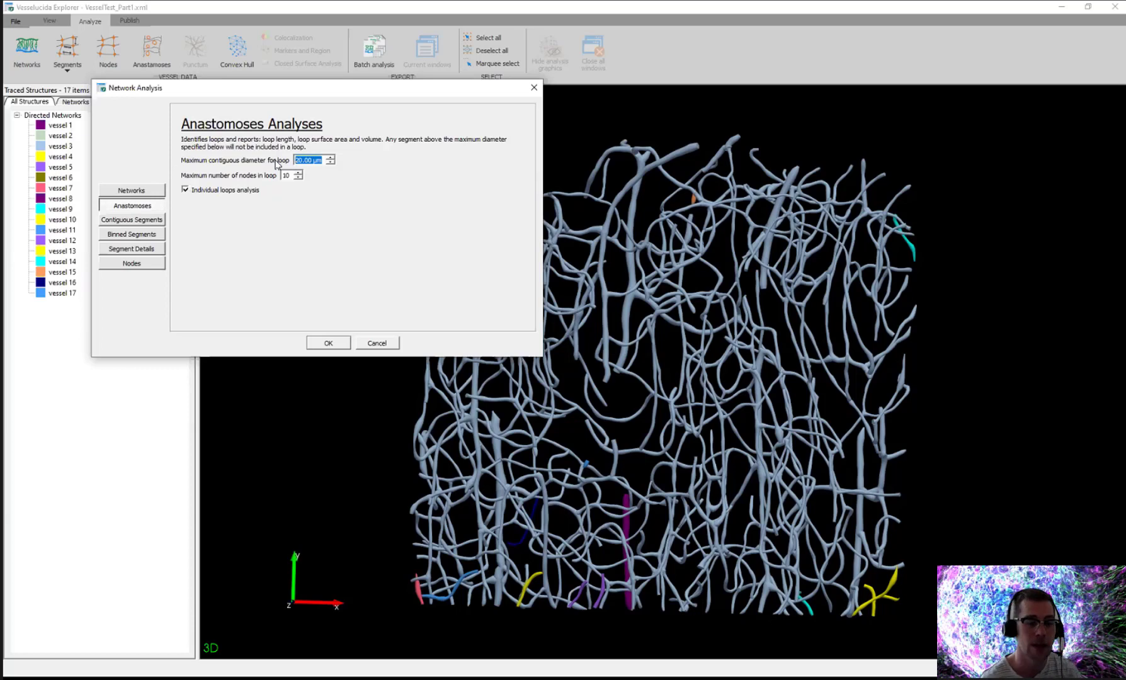
pyautogui.click(317, 161)
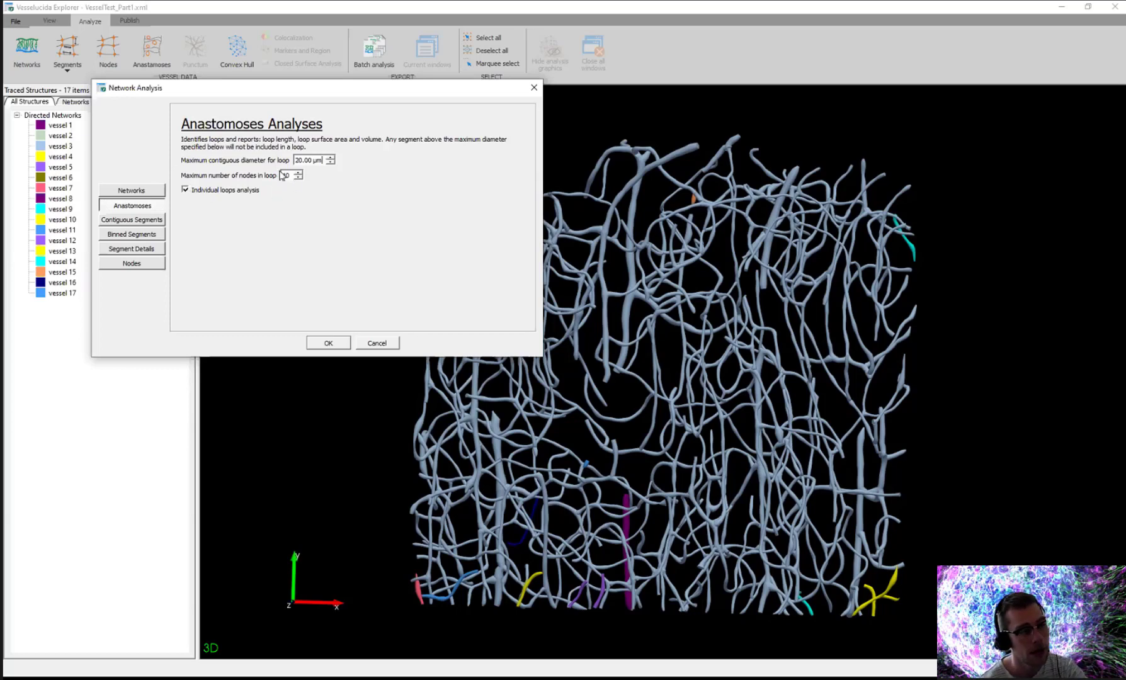
pyautogui.doubleClick(284, 175)
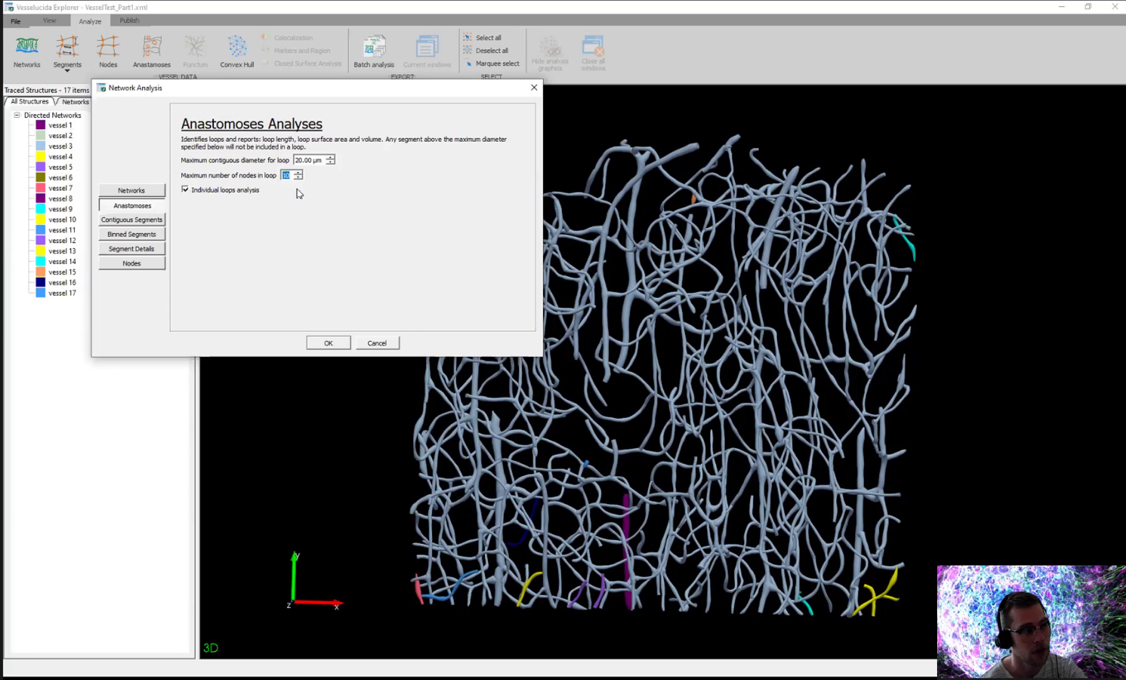
pyautogui.click(287, 178)
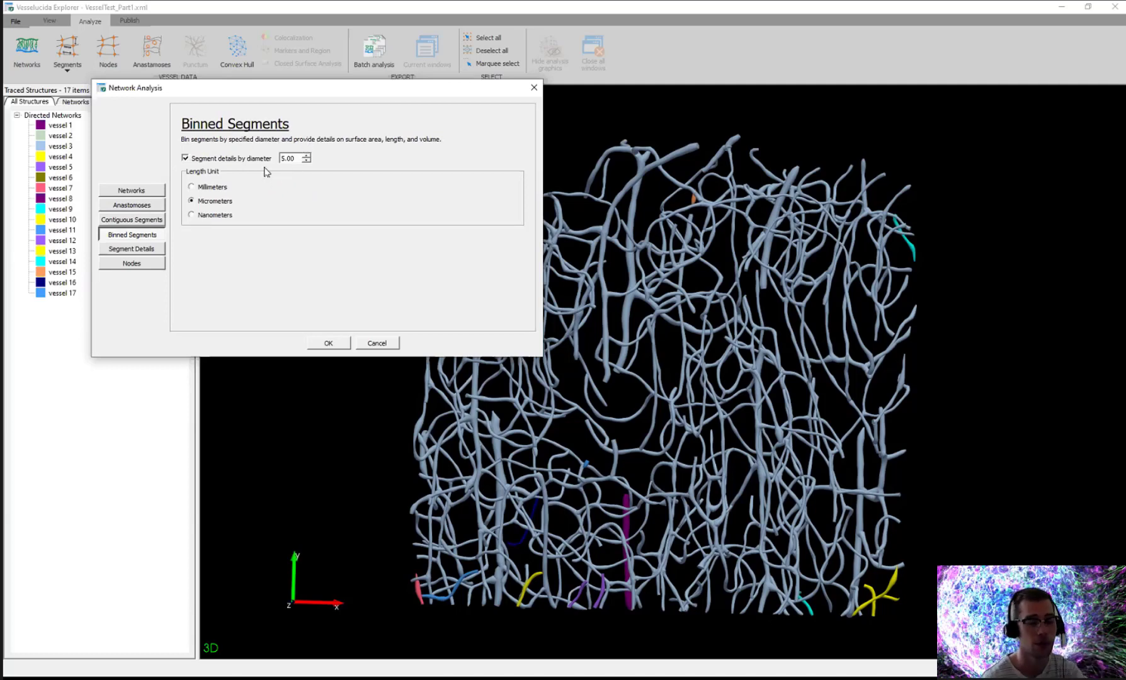
# Step: Set the binned segment diameter interval to 2.00 micrometers and run the selected network analyses
pyautogui.click(306, 161)
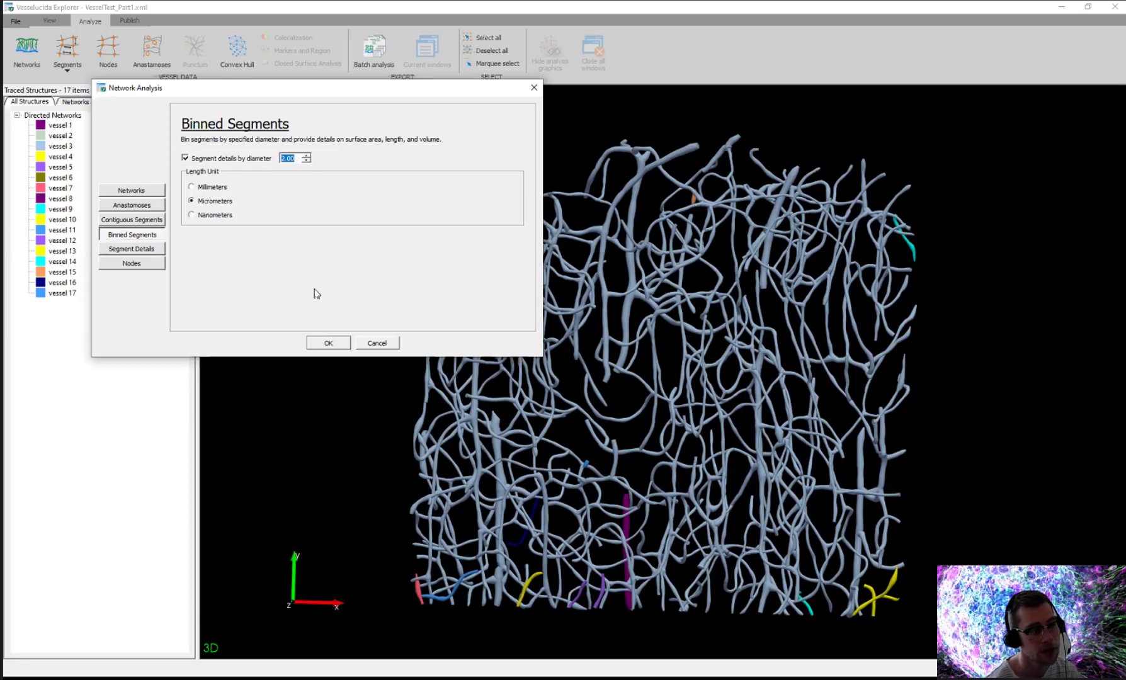
pyautogui.click(329, 343)
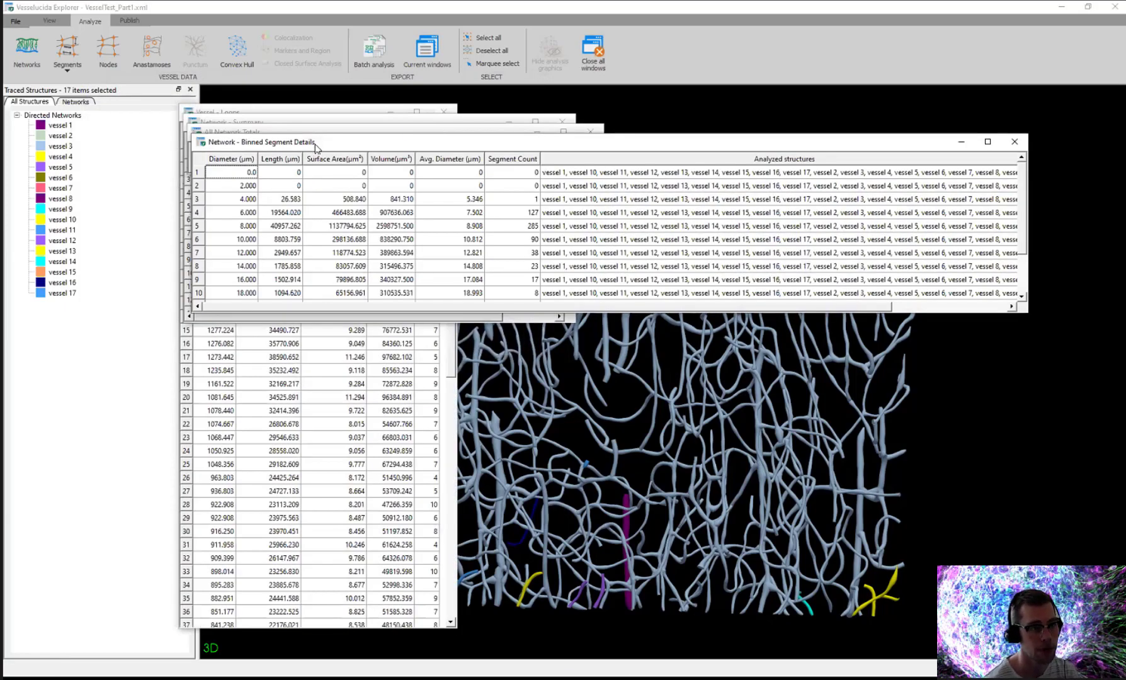
# Step: Spread the Binned Segment Details, All Network Totals, Network Summary and Vessel Loops windows apart and clear the loop highlight from the model
pyautogui.moveTo(316, 148); pyautogui.dragTo(408, 99)
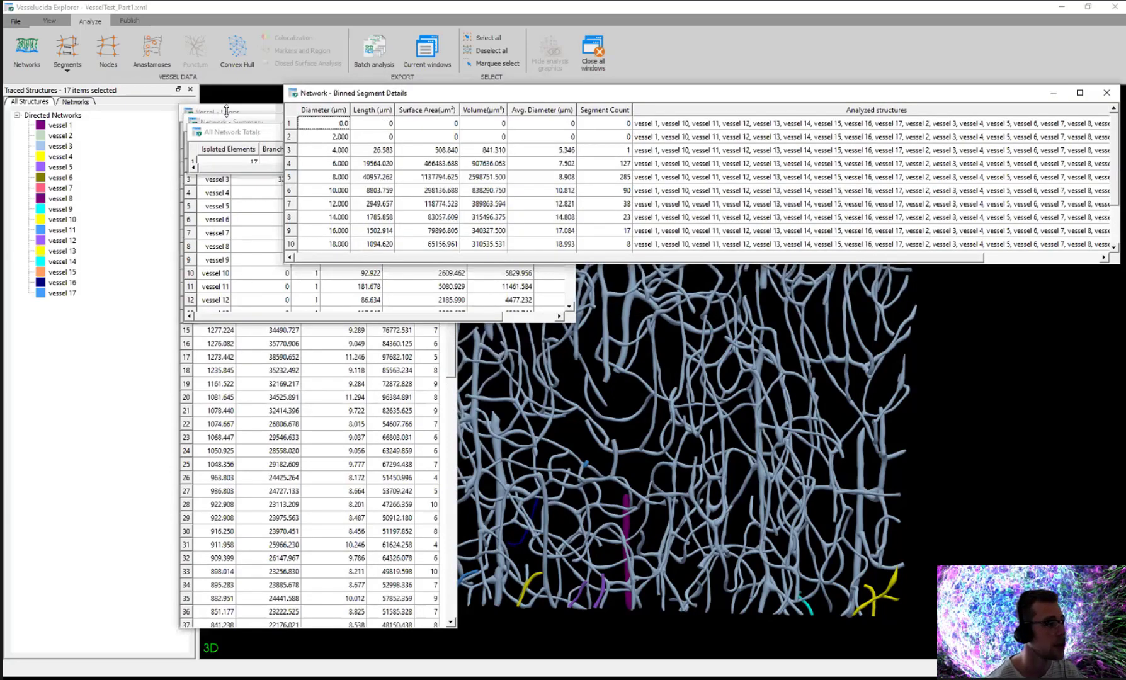
pyautogui.moveTo(231, 135); pyautogui.dragTo(79, 58)
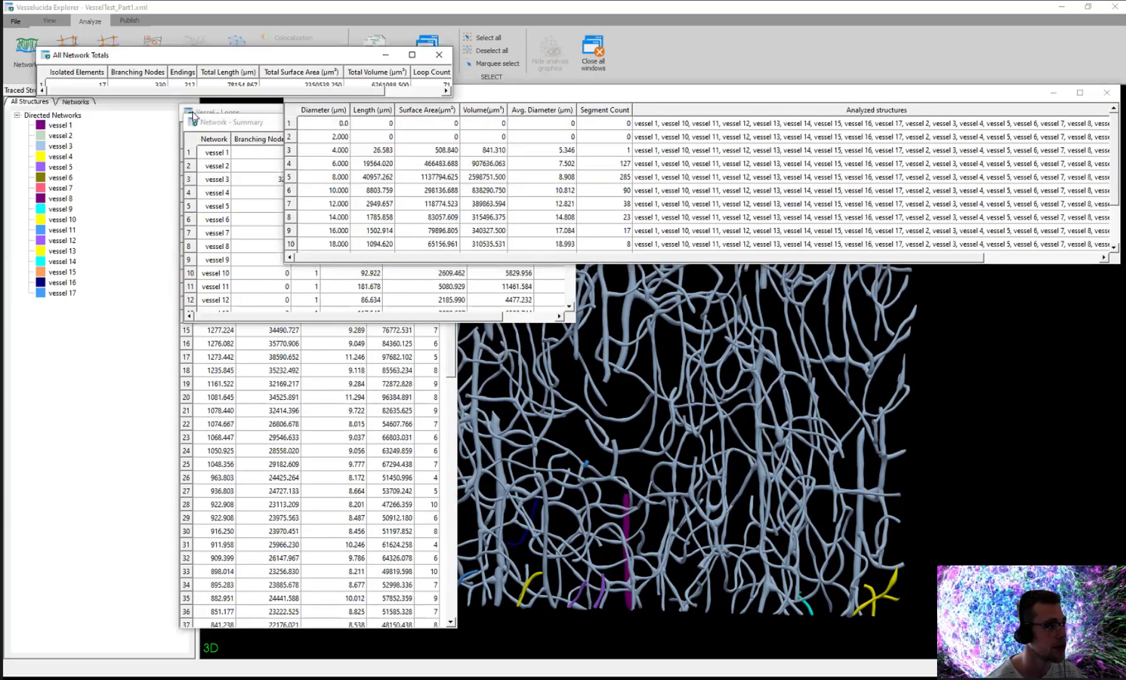
pyautogui.click(226, 206)
pyautogui.moveTo(252, 121); pyautogui.dragTo(106, 60)
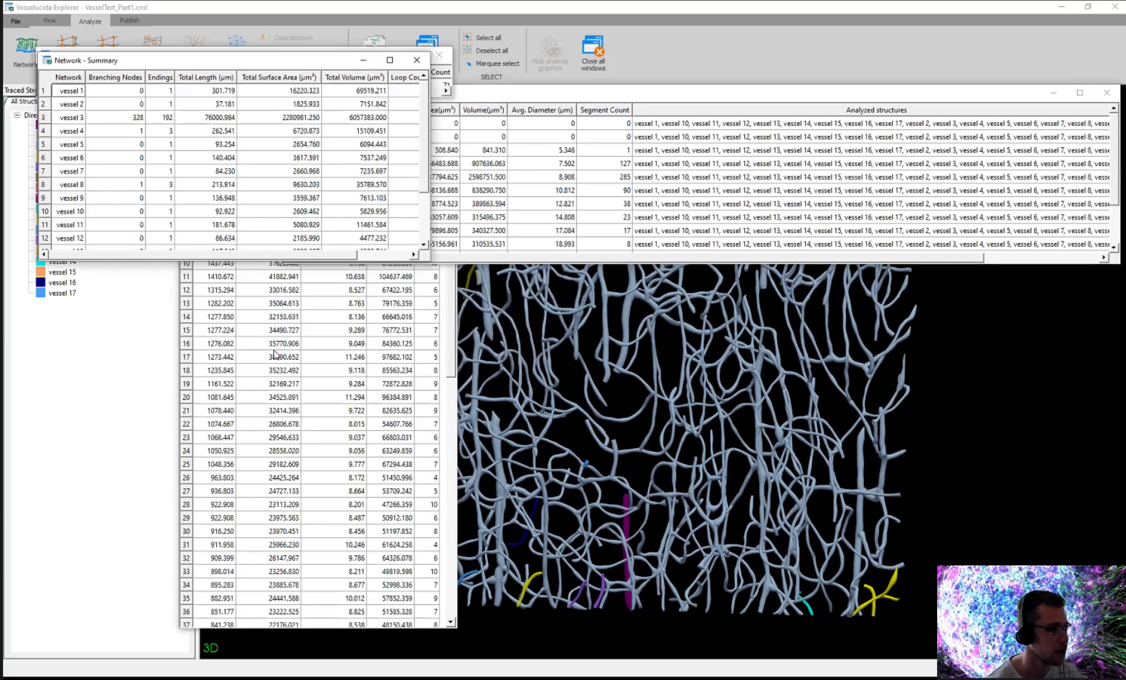
pyautogui.click(268, 384)
pyautogui.moveTo(221, 115); pyautogui.dragTo(80, 111)
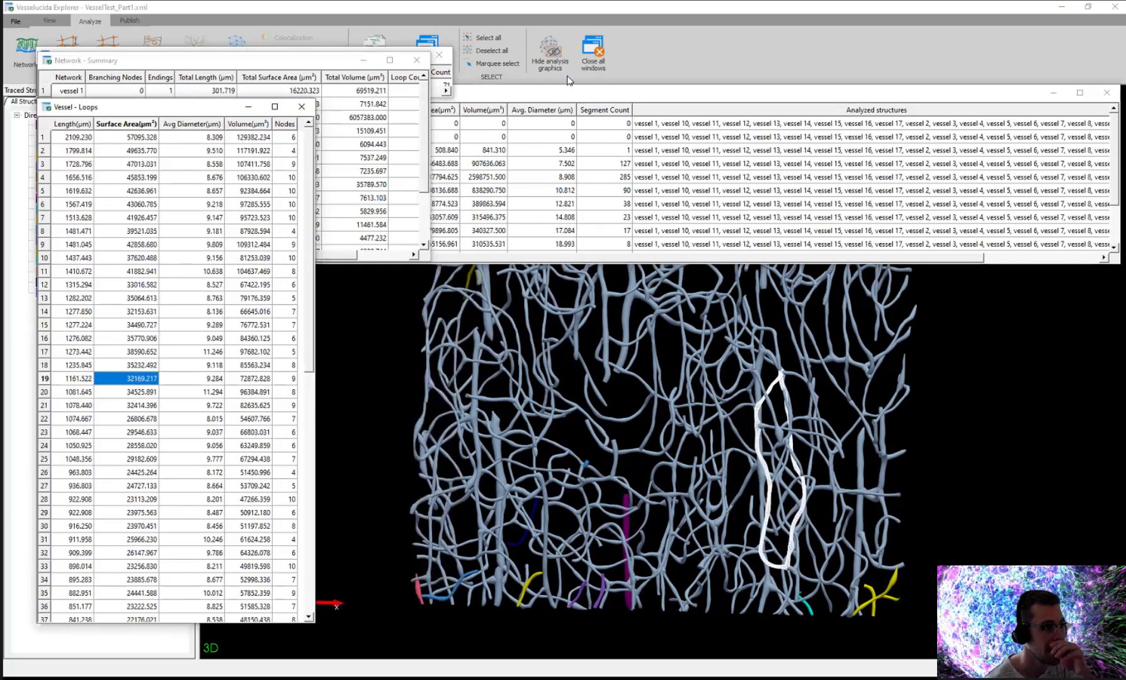
pyautogui.click(554, 65)
# Step: Highlight the segments of the 4, 6 and 8 µm diameter bins in the whole network, and hide the analysis graphics
pyautogui.click(603, 98)
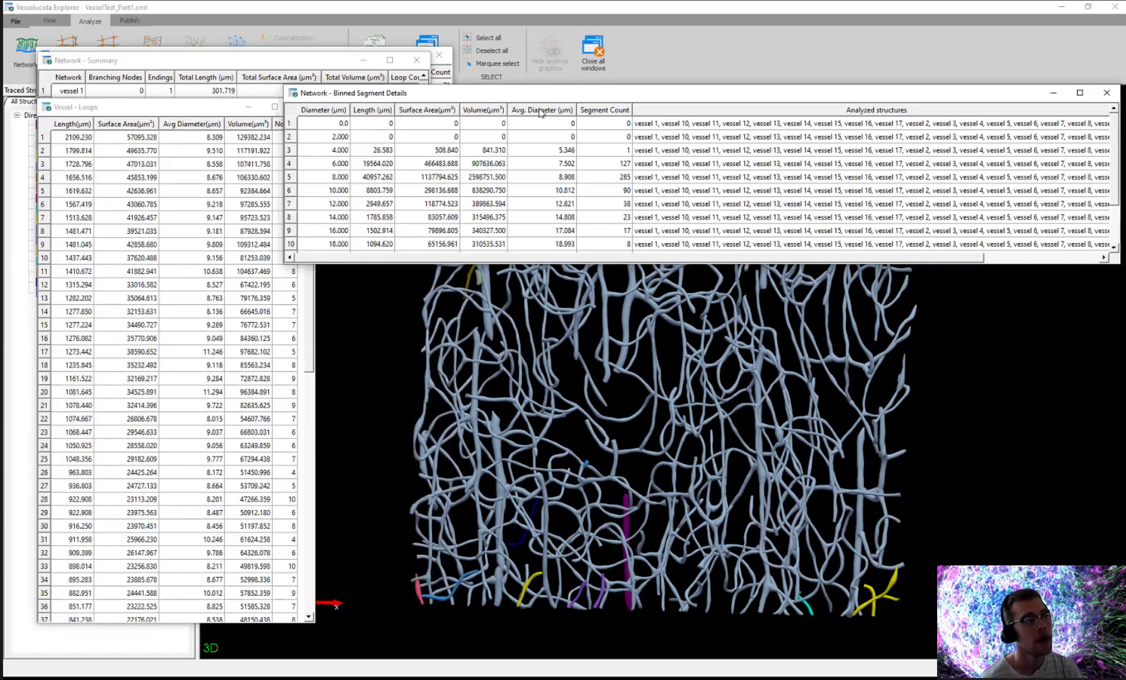
pyautogui.click(608, 345)
pyautogui.scroll(-5, 602, 315)
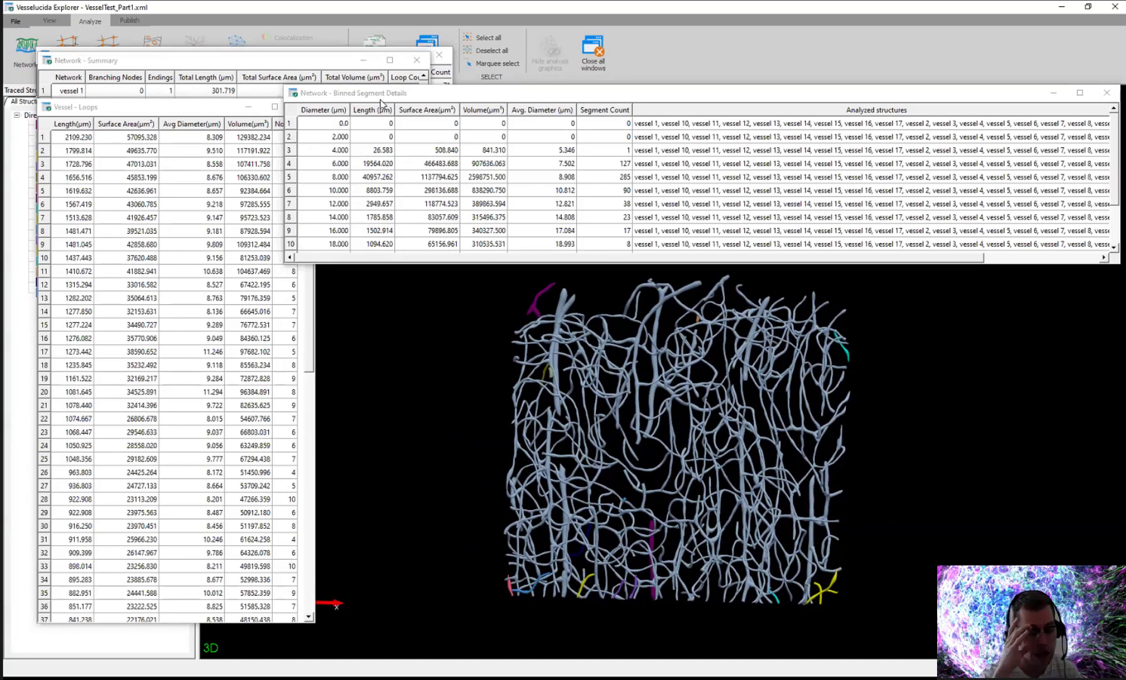
pyautogui.click(348, 152)
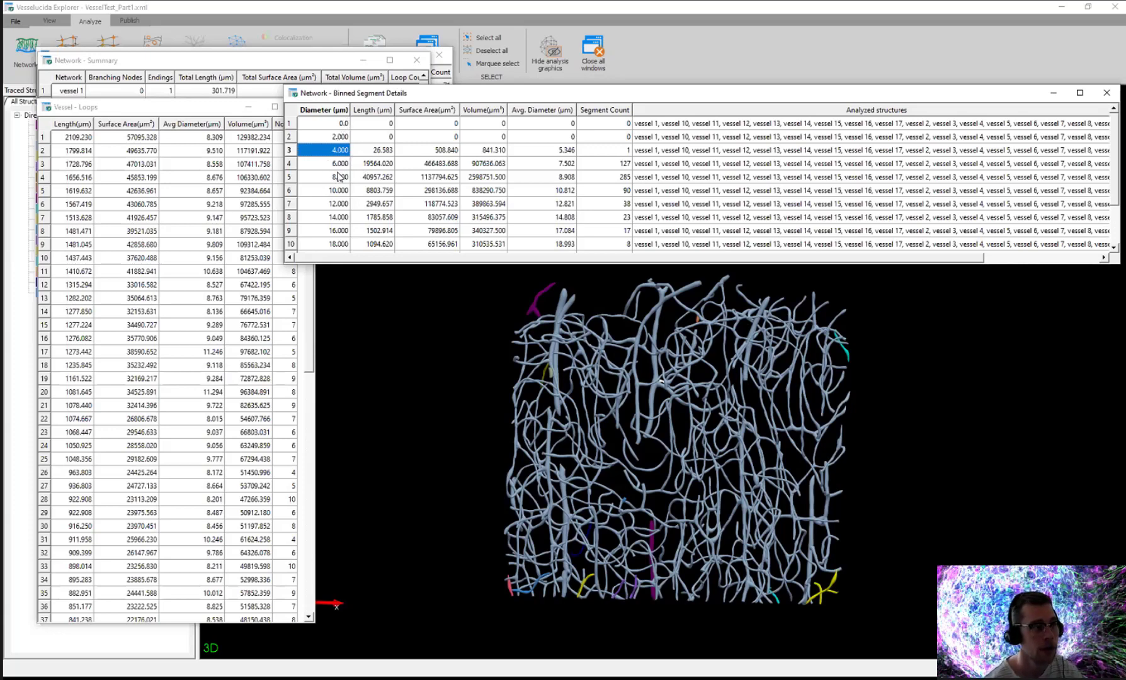
pyautogui.press('Down')
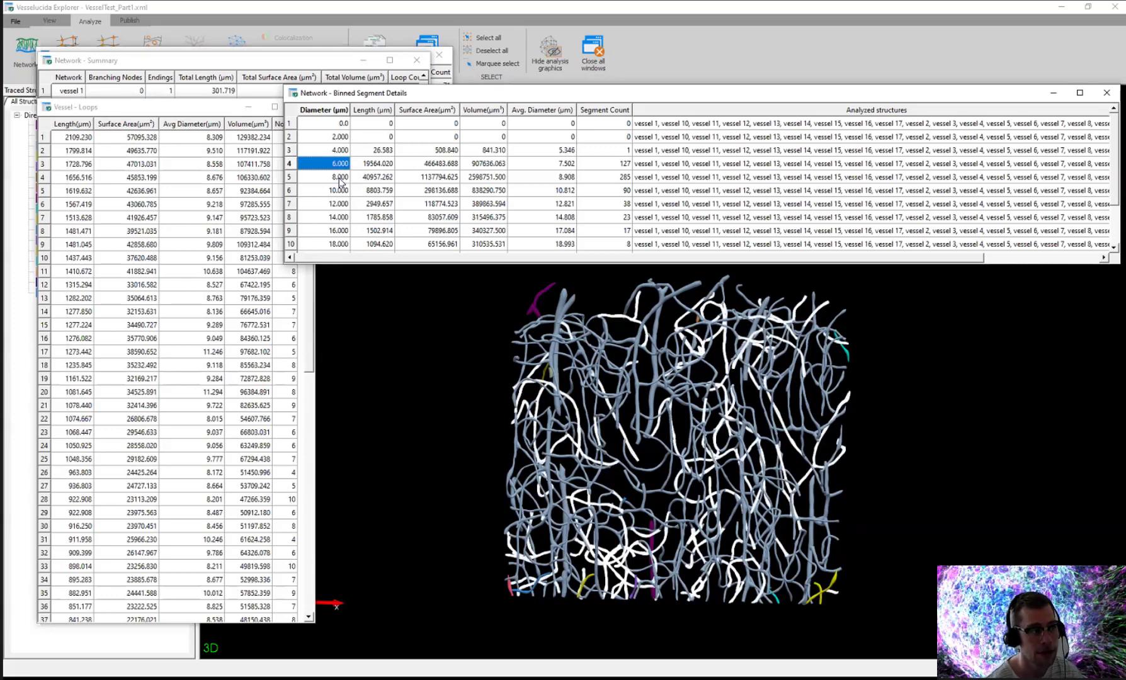
pyautogui.press('Down')
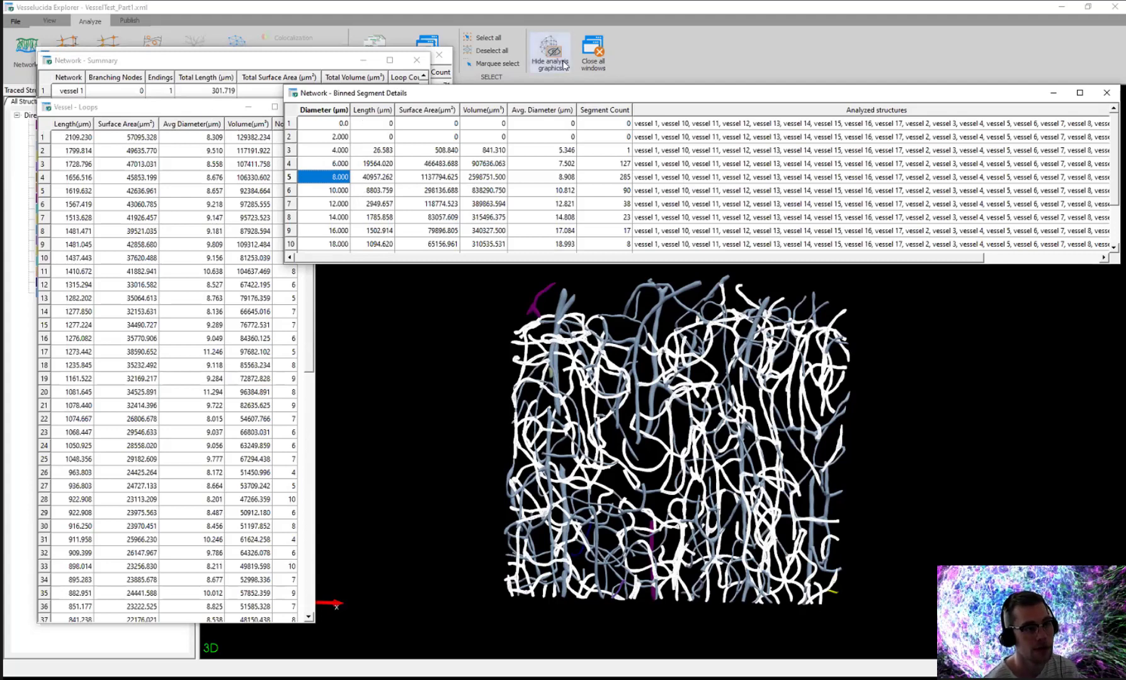
pyautogui.click(549, 52)
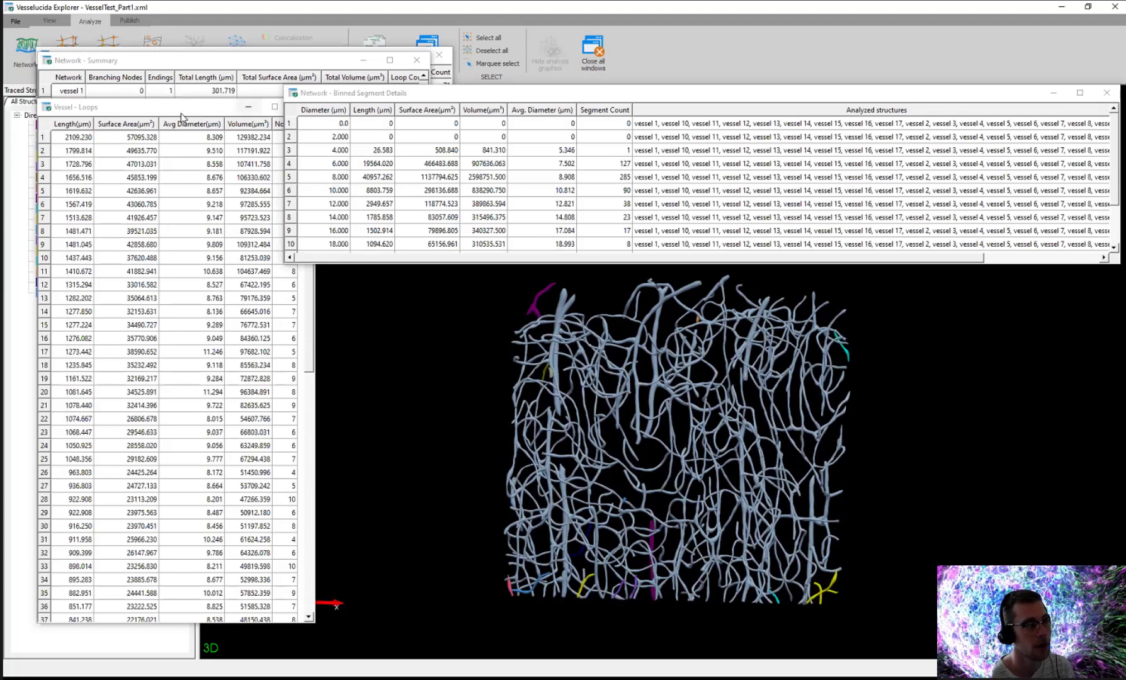
# Step: Place the Vessel - Loops table beside the model with the whole vessel network in view
pyautogui.click(144, 113)
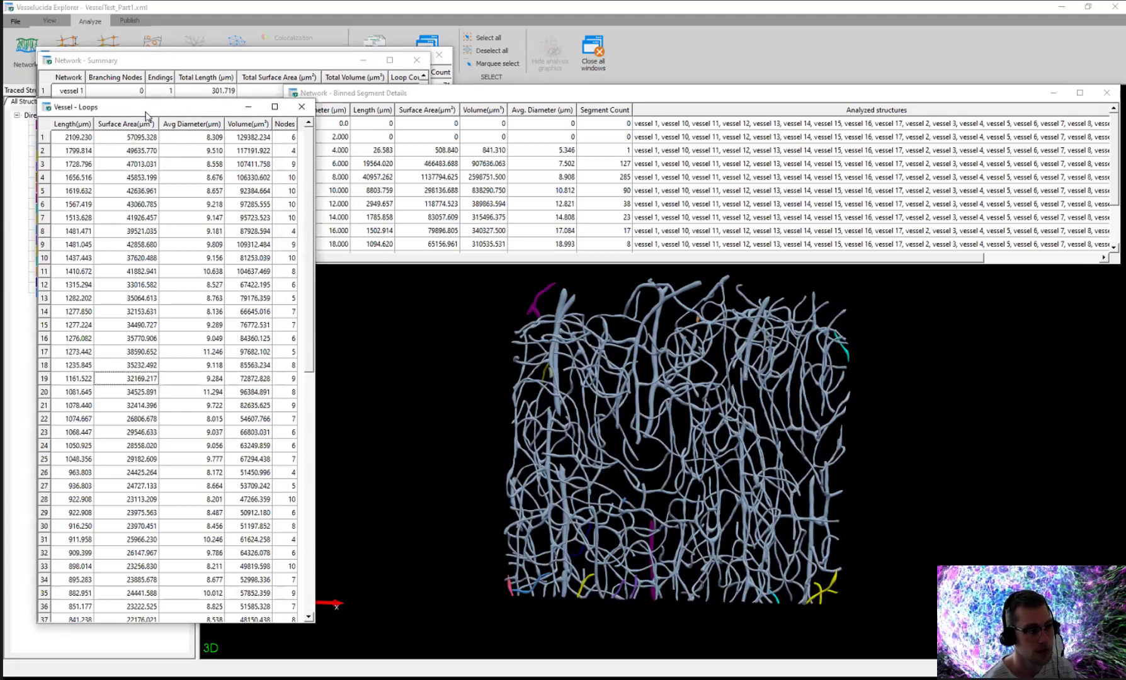
pyautogui.moveTo(145, 116); pyautogui.dragTo(315, 121)
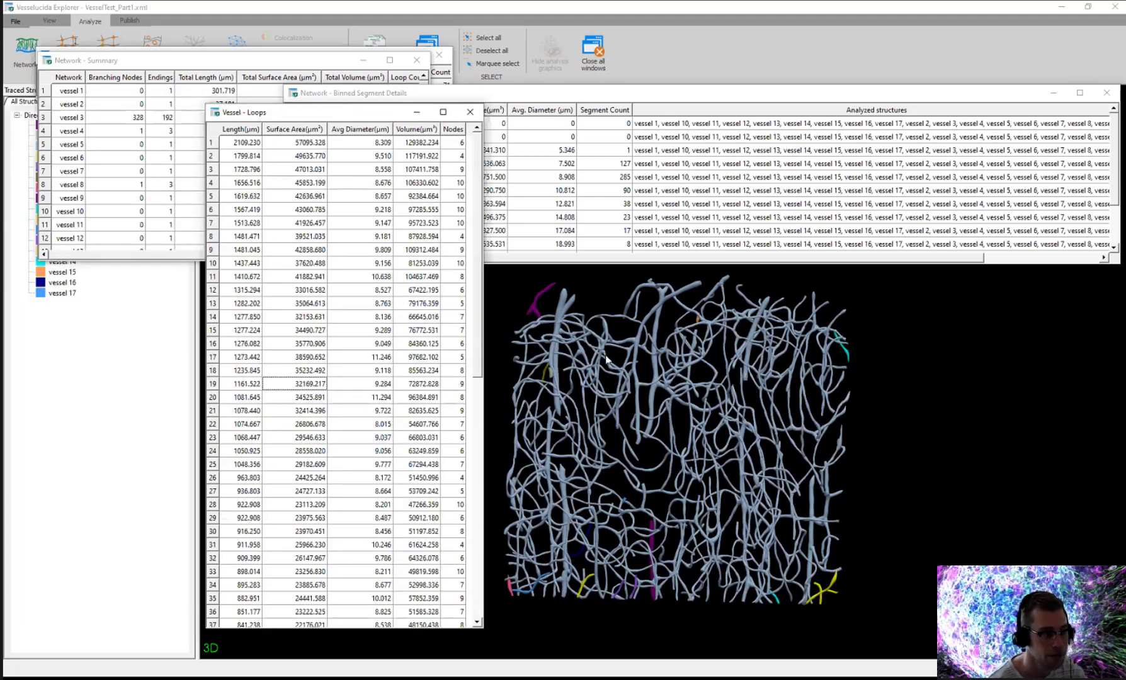
pyautogui.scroll(2, 622, 355)
pyautogui.moveTo(636, 363); pyautogui.dragTo(687, 362, button='middle')
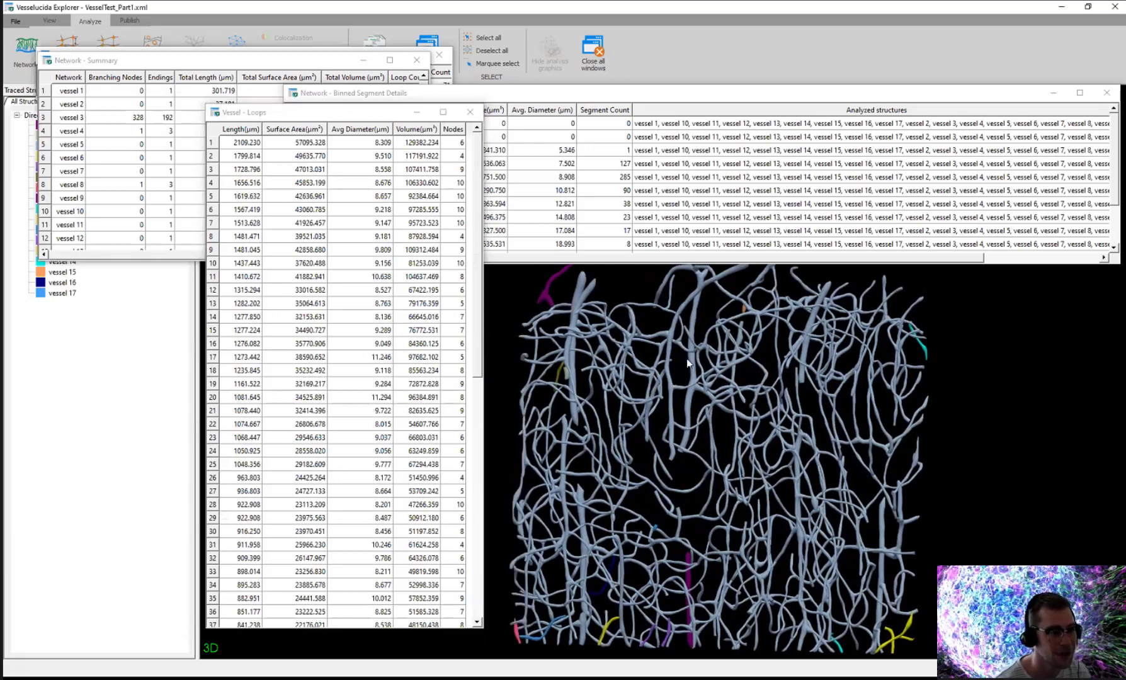
pyautogui.scroll(-2, 687, 364)
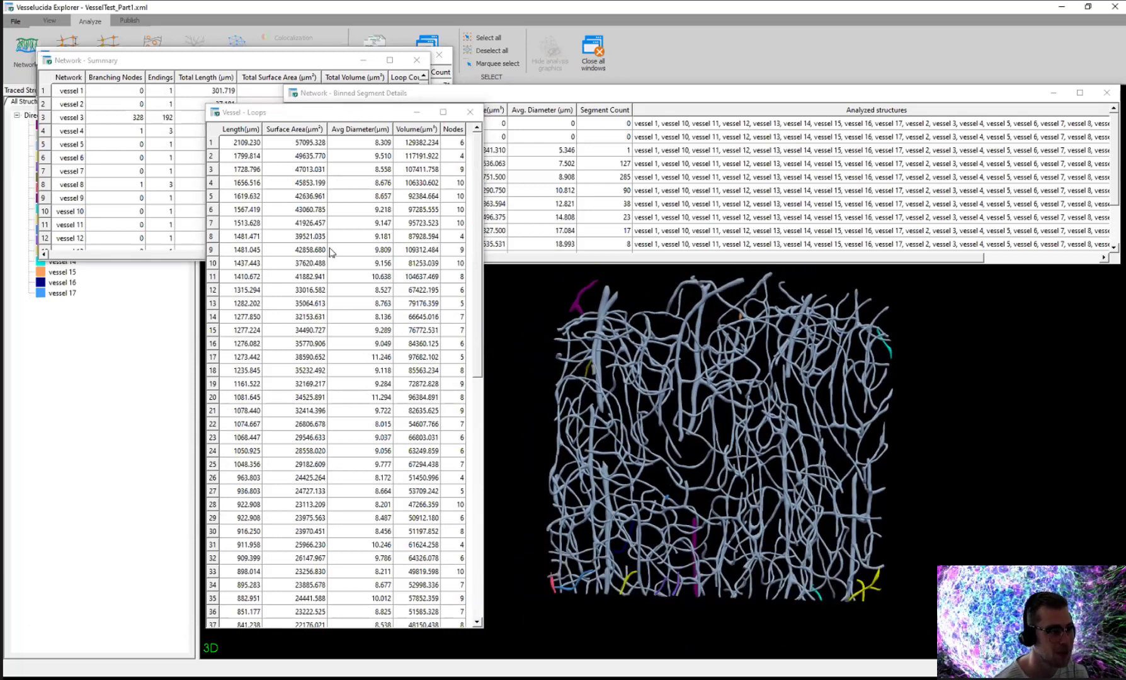
# Step: Highlight individual loops in the model one after another, going up the Vessel - Loops table to row 6
pyautogui.click(299, 278)
pyautogui.press('Up')
pyautogui.press('Up')
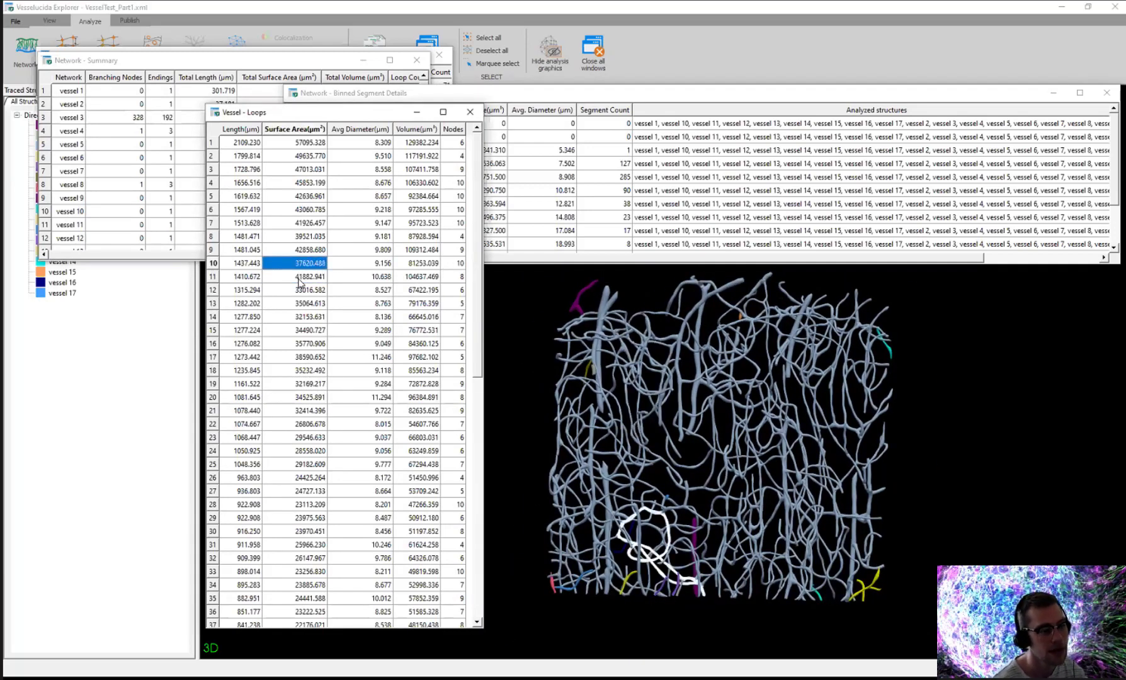
pyautogui.press('Up')
pyautogui.press('Up')
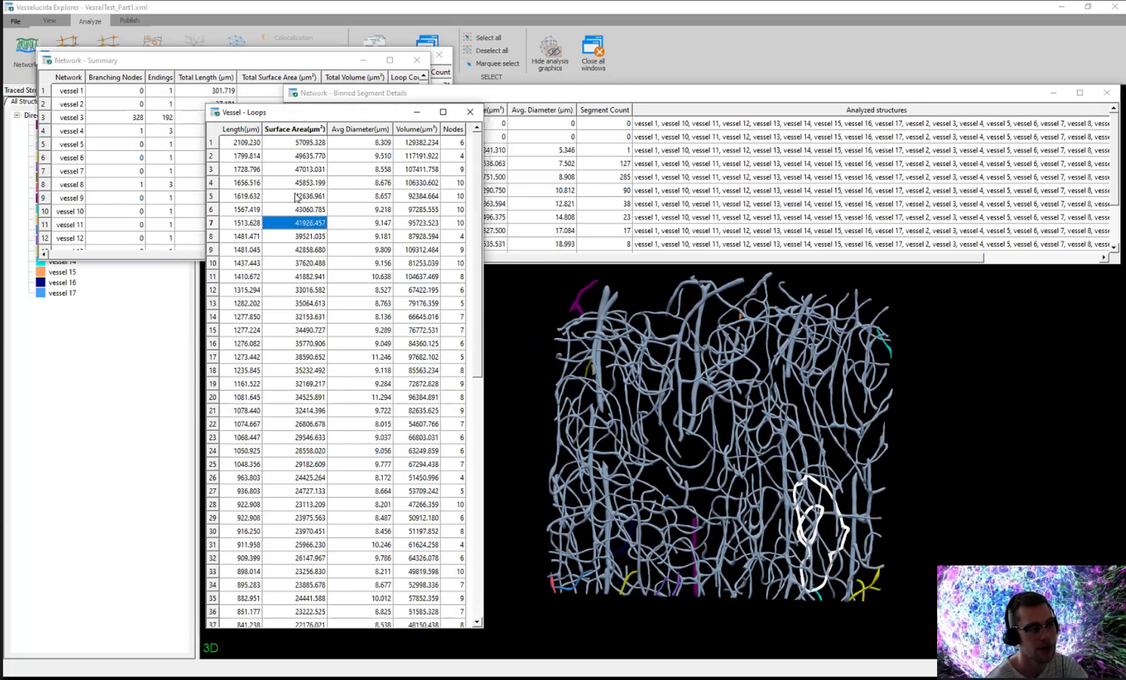
pyautogui.press('Up')
pyautogui.press('Down')
pyautogui.press('Up')
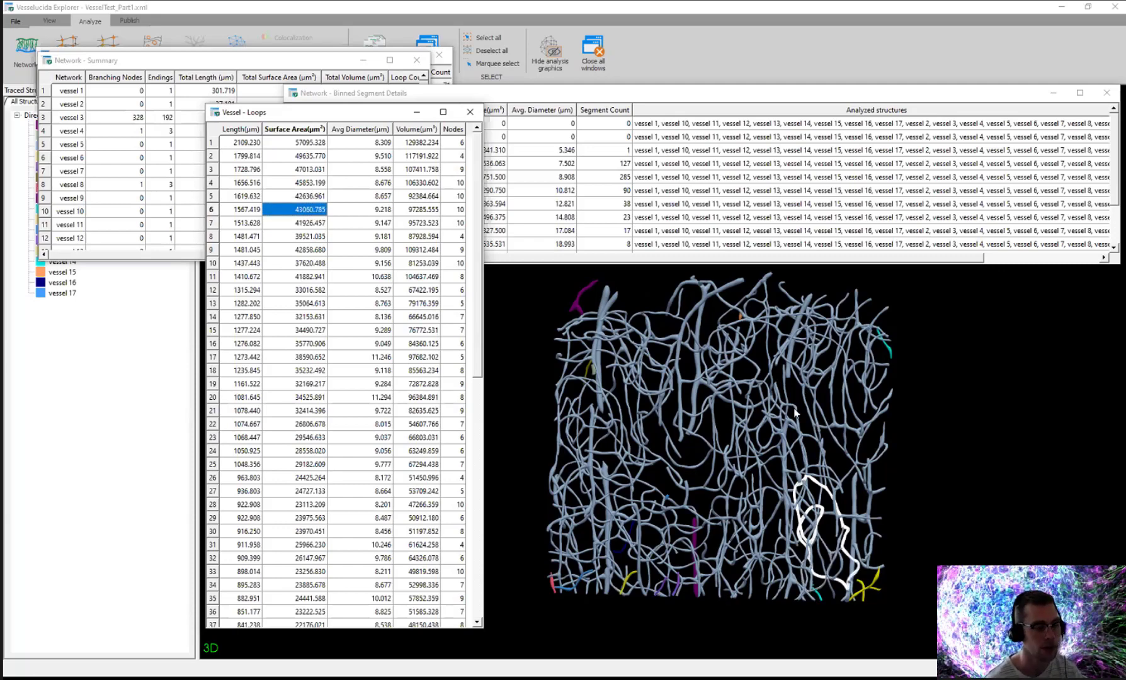
# Step: Compare the paths of the loops in rows 6 and 7 of the Vessel - Loops table close up in the model
pyautogui.scroll(4, 880, 511)
pyautogui.moveTo(879, 512); pyautogui.dragTo(663, 270, button='middle')
pyautogui.scroll(5, 775, 372)
pyautogui.scroll(-3, 663, 270)
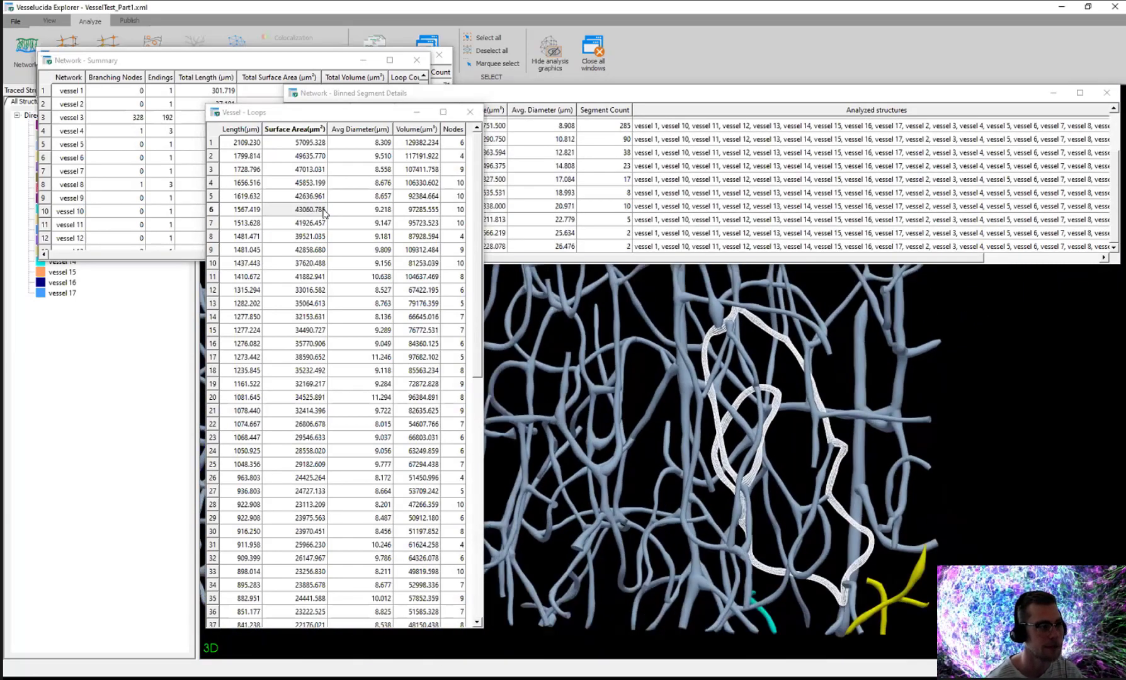
pyautogui.click(324, 210)
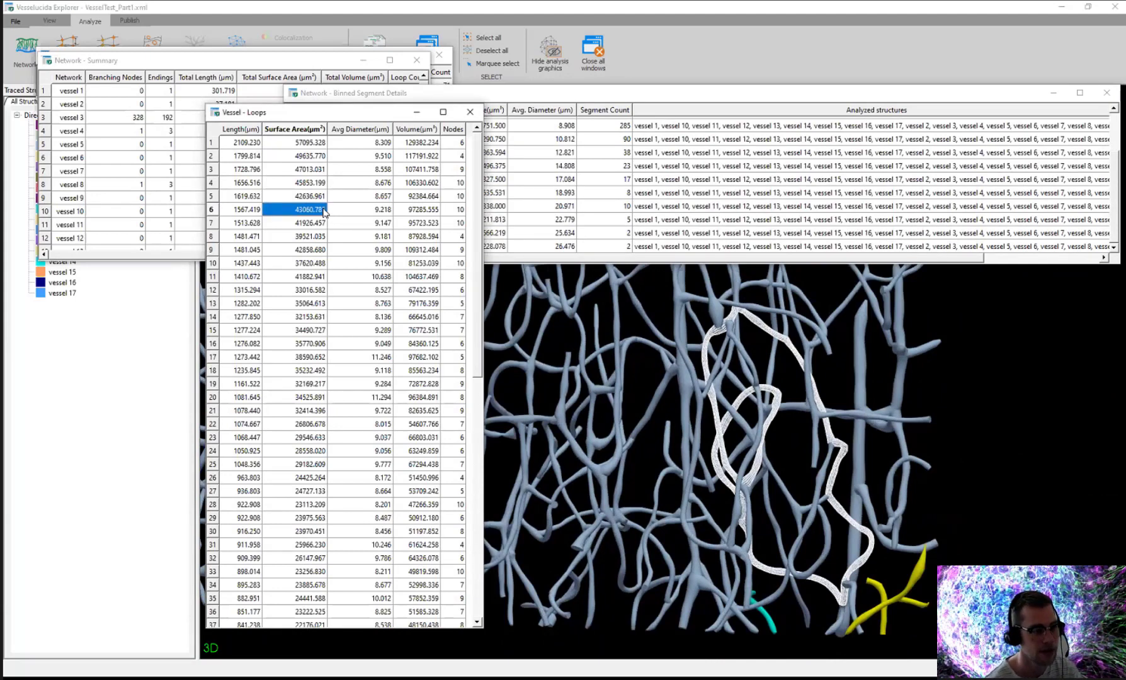
pyautogui.press('Down')
pyautogui.press('Up')
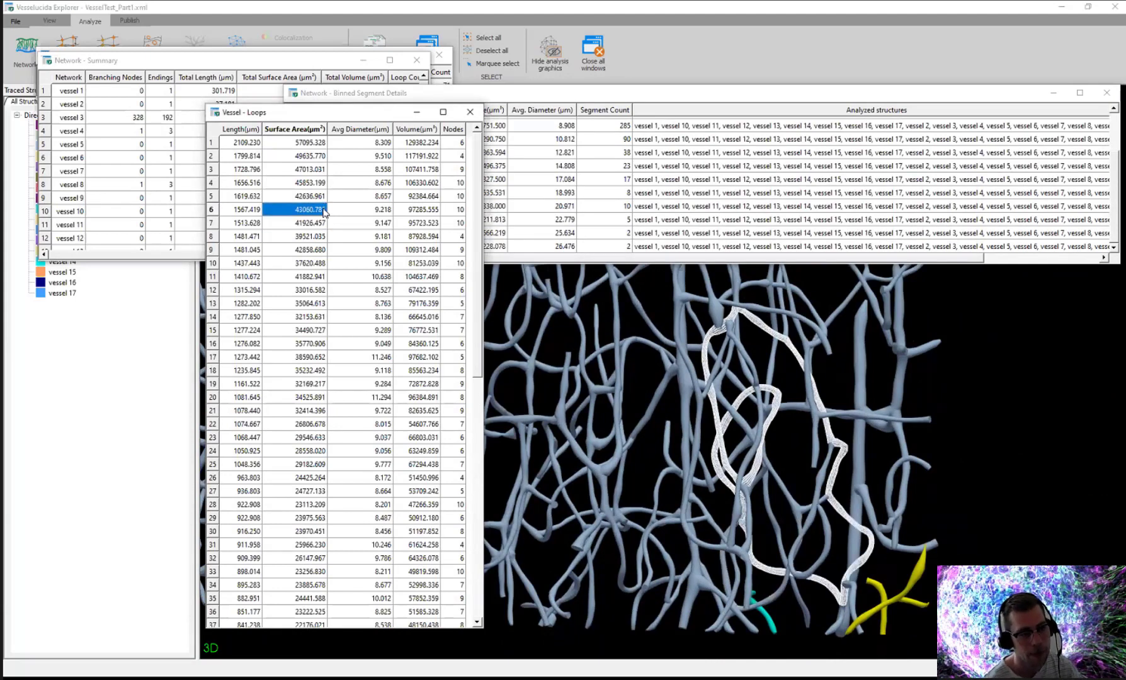
pyautogui.press('Down')
pyautogui.press('Up')
pyautogui.press('Down')
pyautogui.press('Up')
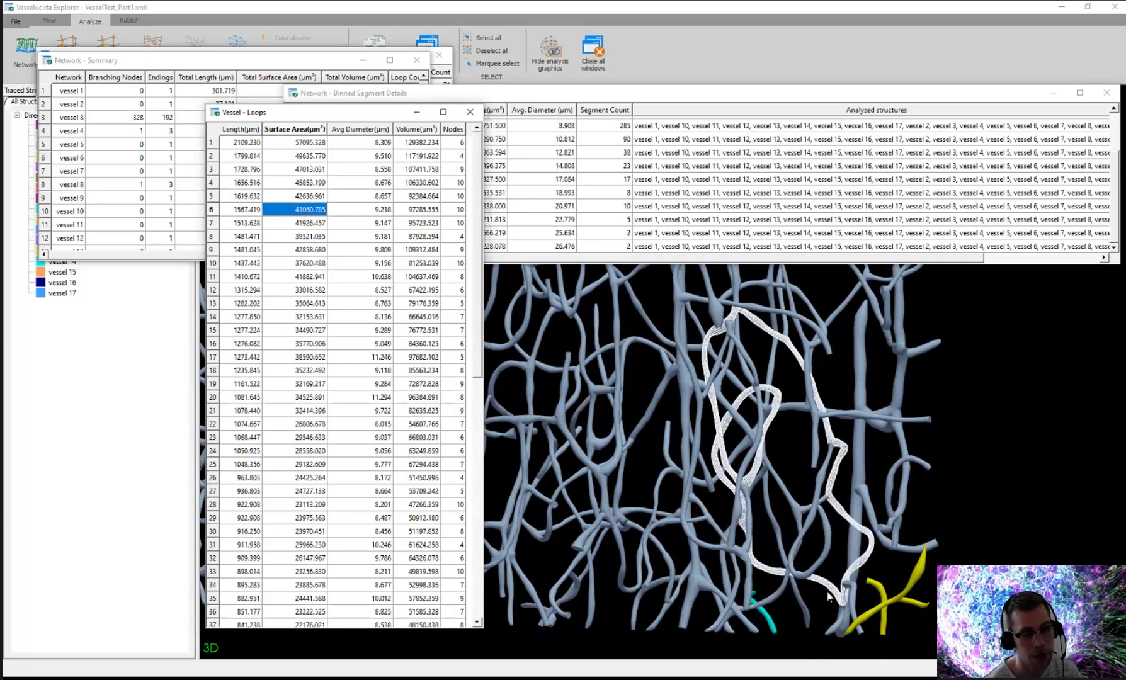
pyautogui.press('Down')
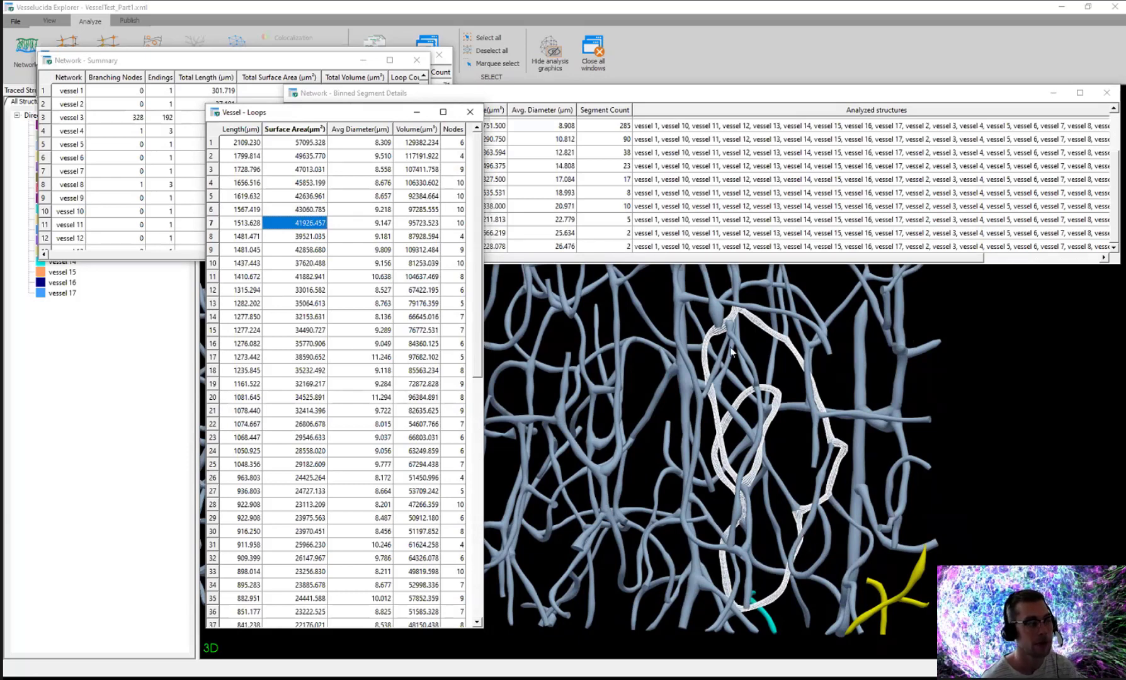
pyautogui.click(420, 223)
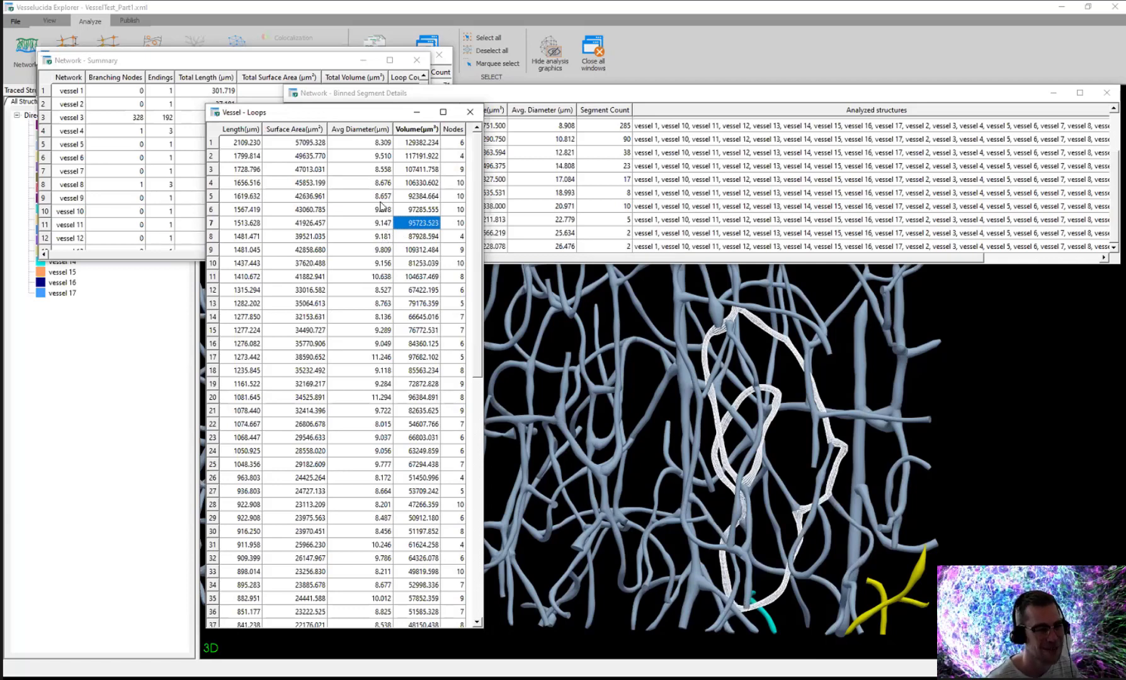
# Step: Highlight vessel 3 from the Network - Summary table in the model and step through the following networks to vessel 6
pyautogui.click(277, 61)
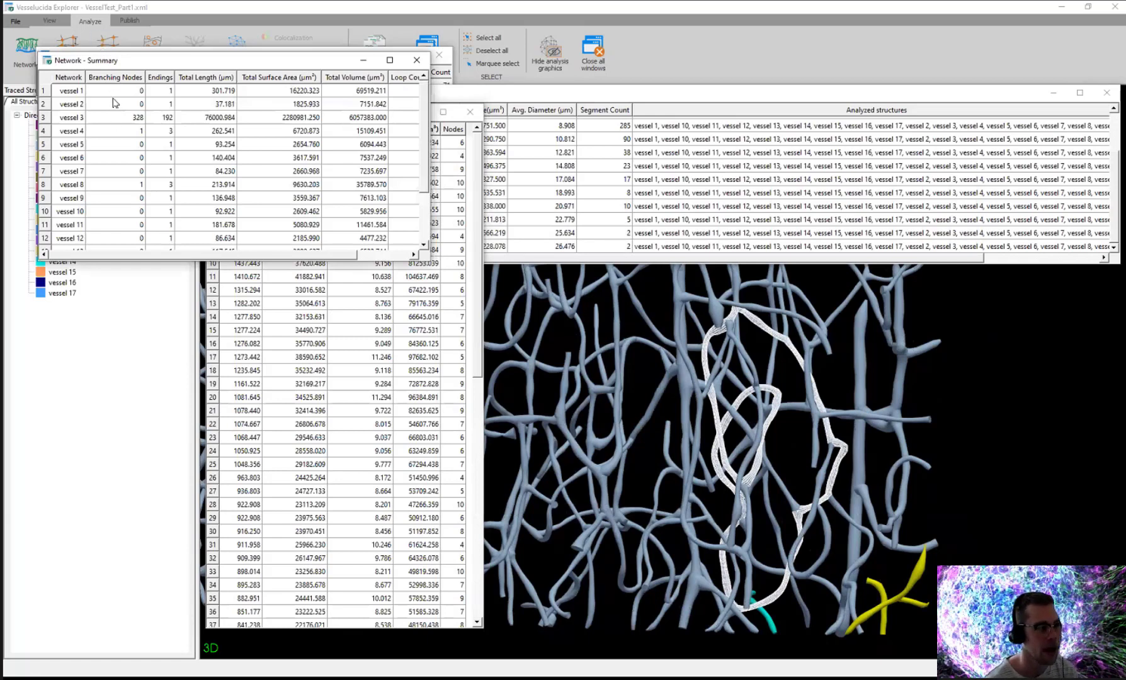
pyautogui.click(117, 118)
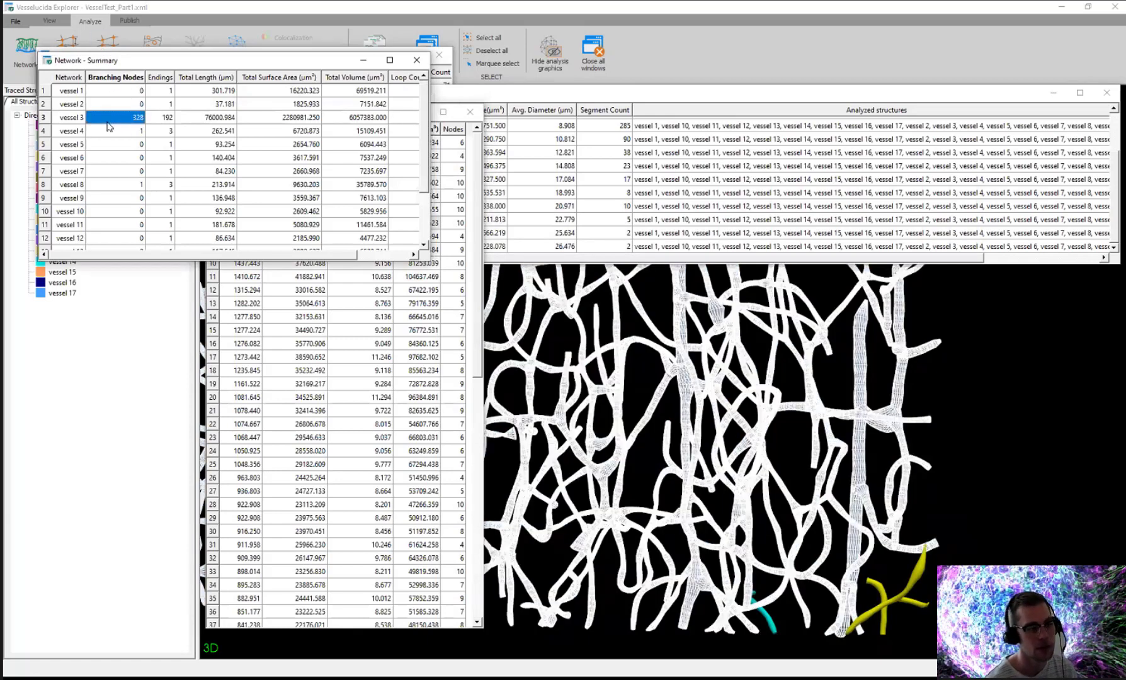
pyautogui.click(108, 125)
pyautogui.press('Down')
pyautogui.press('Down')
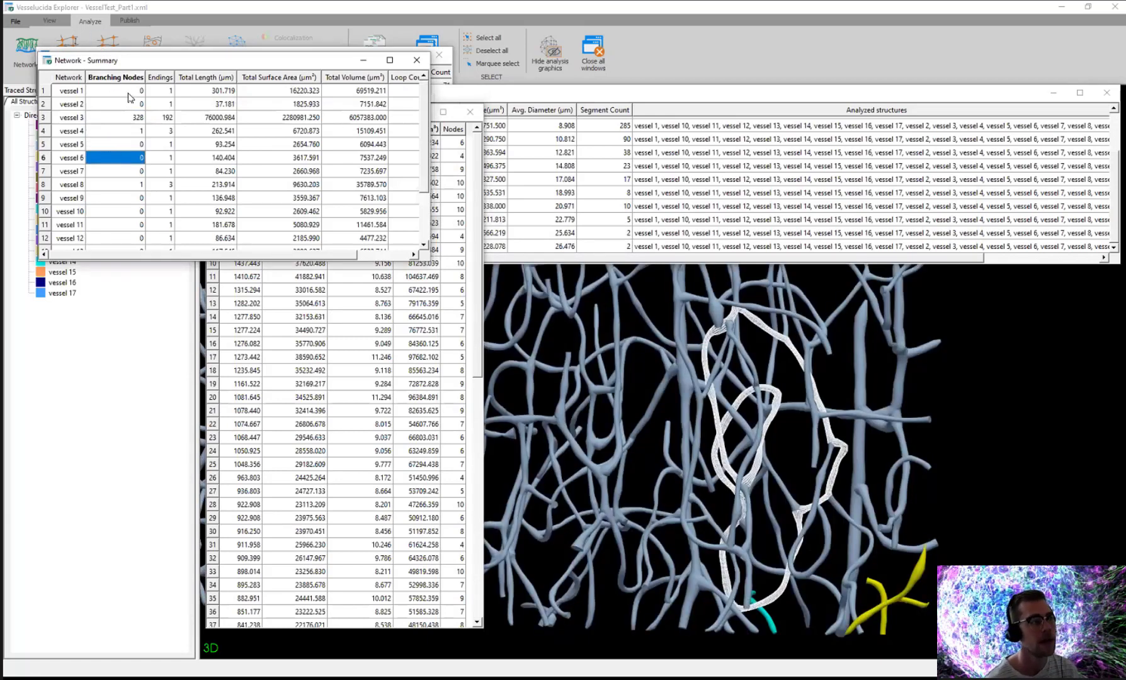
# Step: Move the summary and totals windows out of the way and export the current result windows to the Excel workbook VesselTest_Part1.xlsx on the Desktop
pyautogui.moveTo(262, 62); pyautogui.dragTo(453, 199)
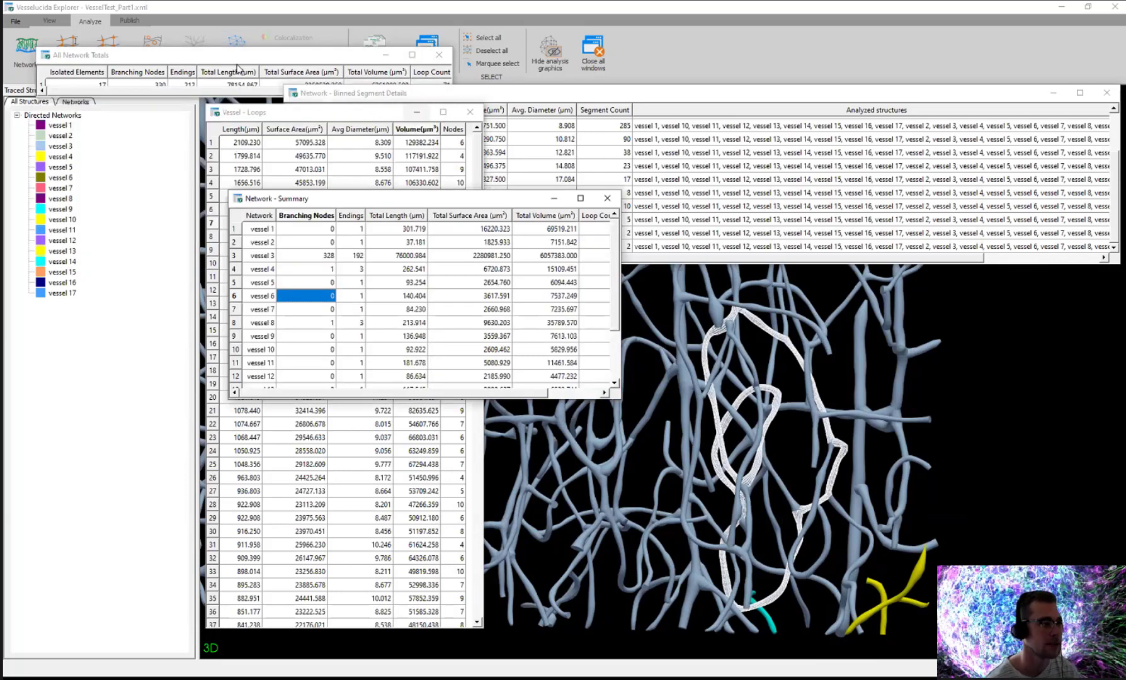
pyautogui.moveTo(230, 59); pyautogui.dragTo(387, 146)
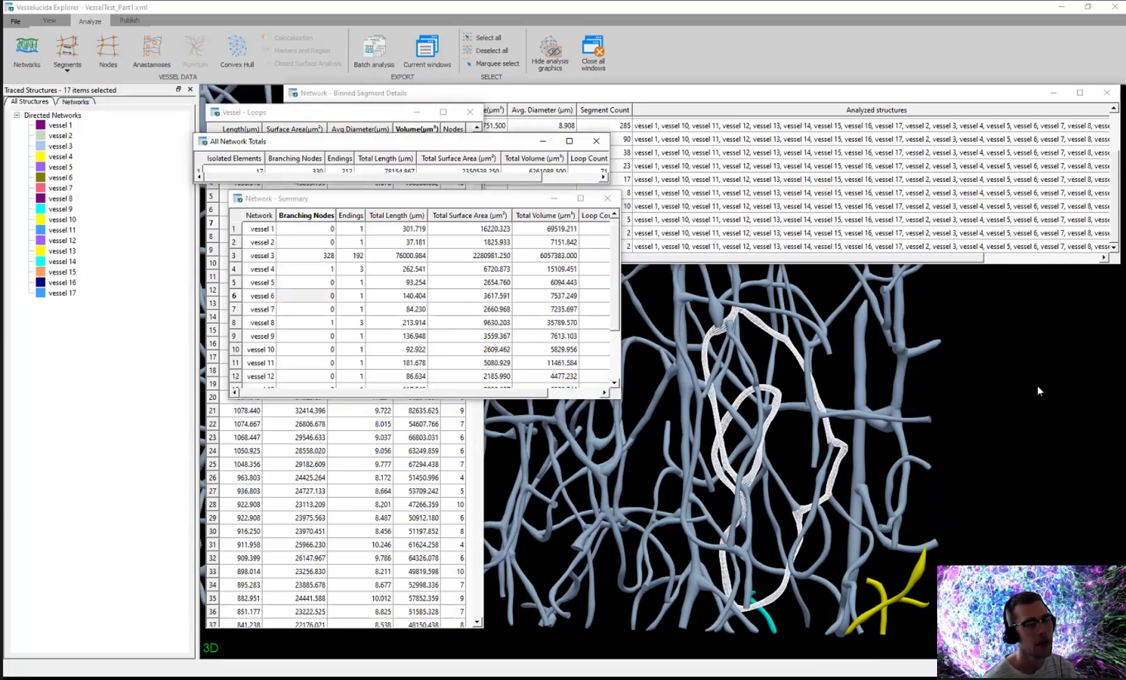
pyautogui.click(547, 50)
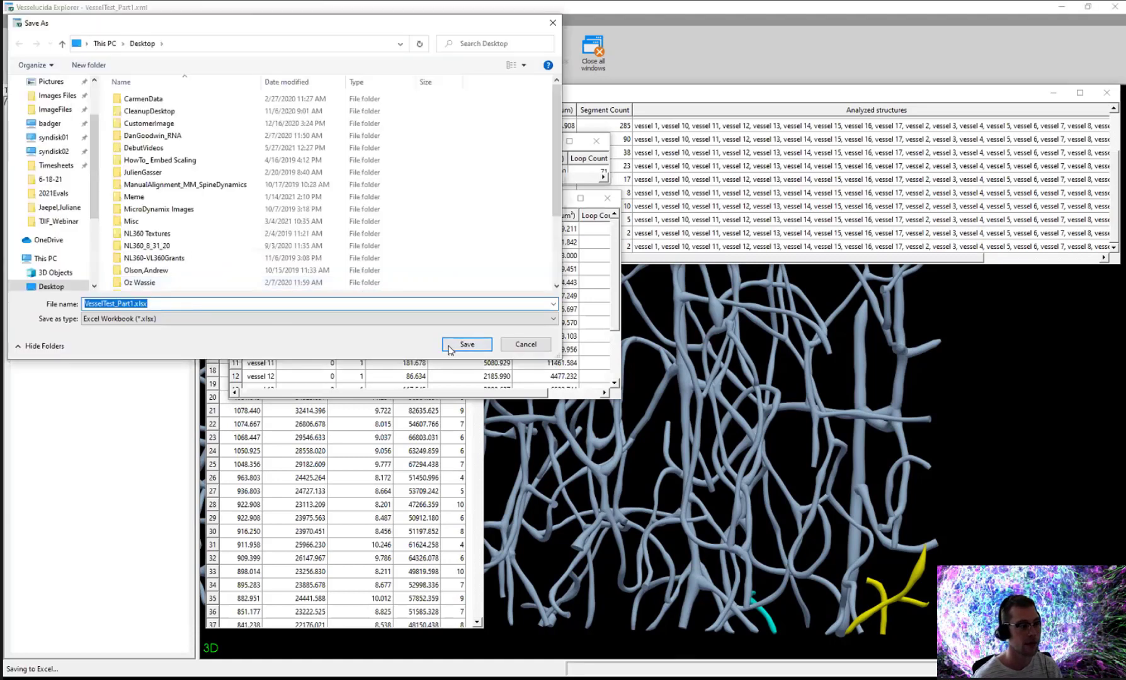
pyautogui.click(466, 344)
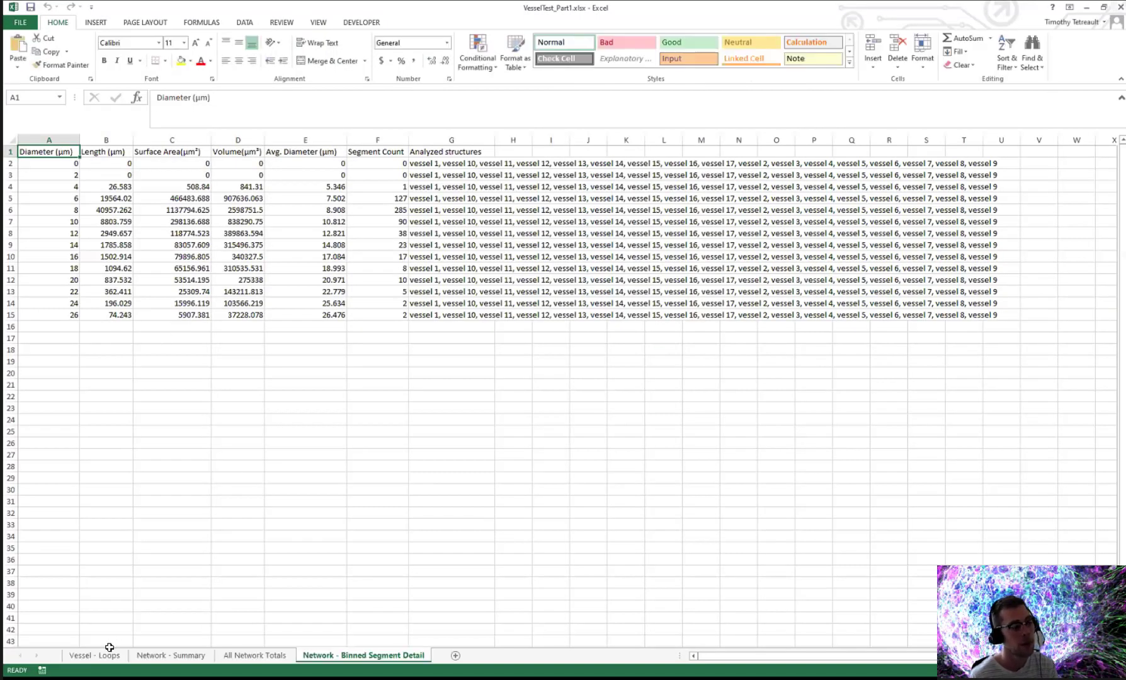
# Step: Check the Network - Summary sheet of the exported workbook, and close the workbook, all analysis windows and Vesselucida Explorer
pyautogui.click(193, 660)
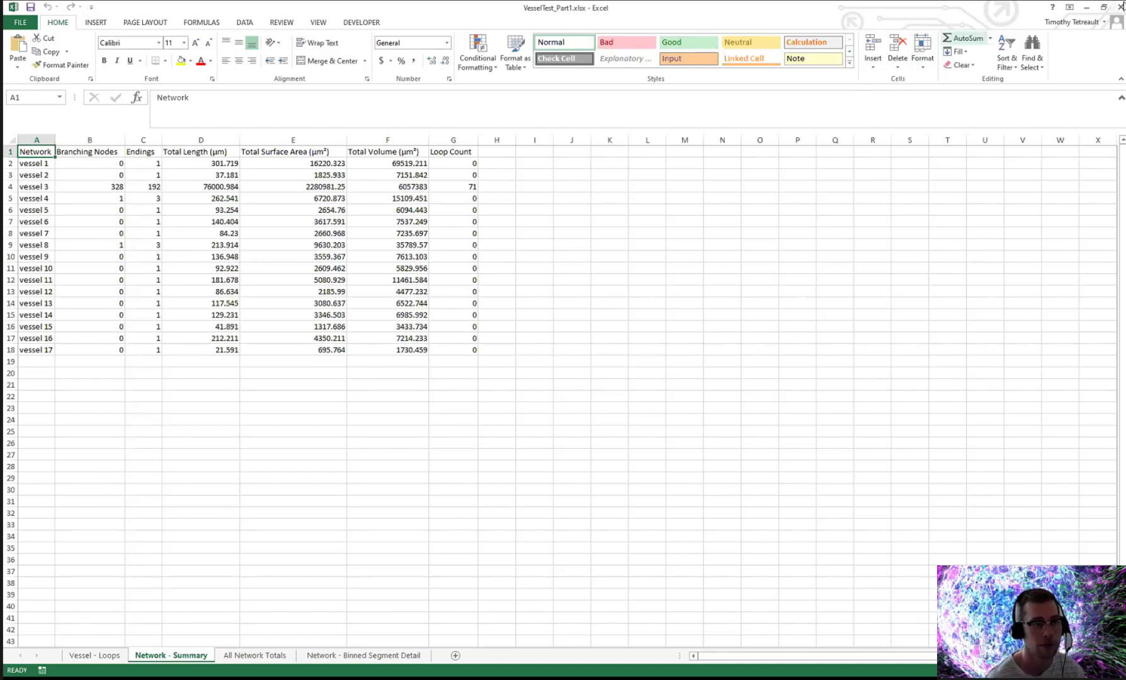
pyautogui.click(1119, 9)
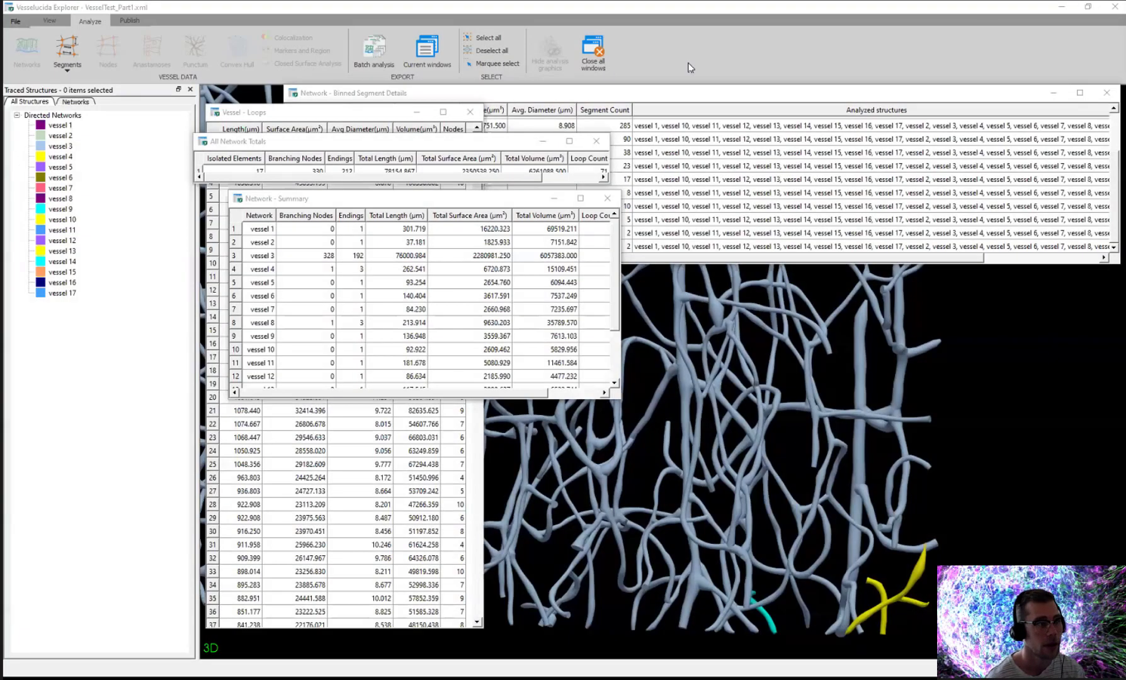
pyautogui.click(587, 61)
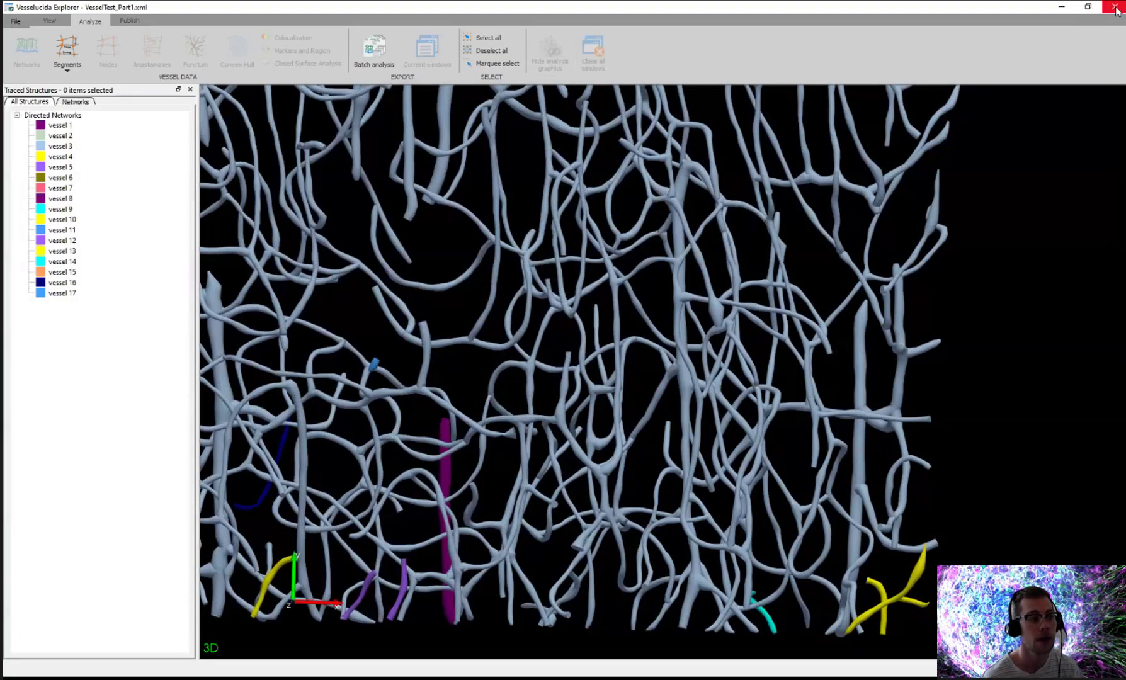
pyautogui.click(1115, 6)
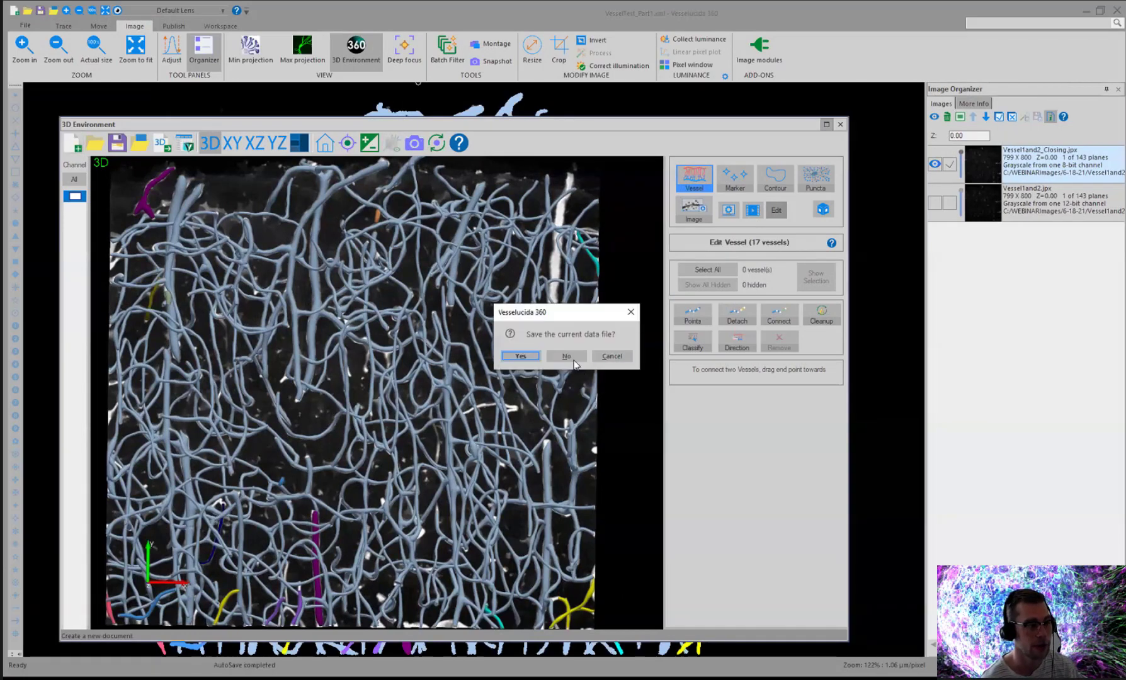
# Step: Start a new data file without saving the current one, and close all open images
pyautogui.click(575, 358)
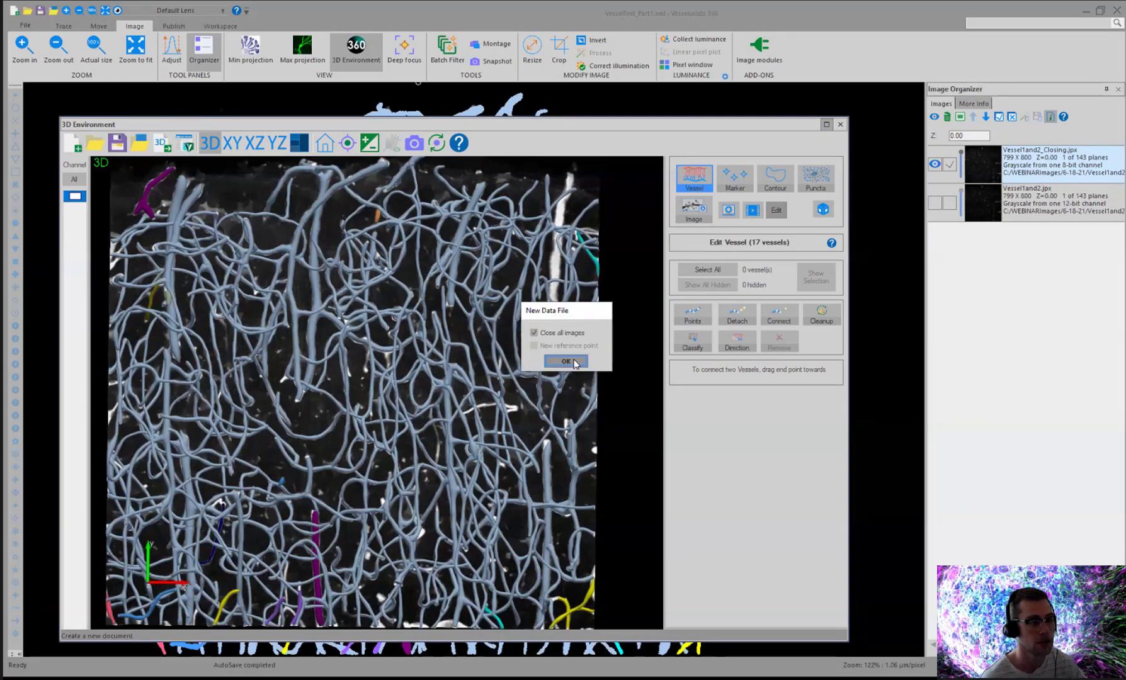
pyautogui.click(574, 358)
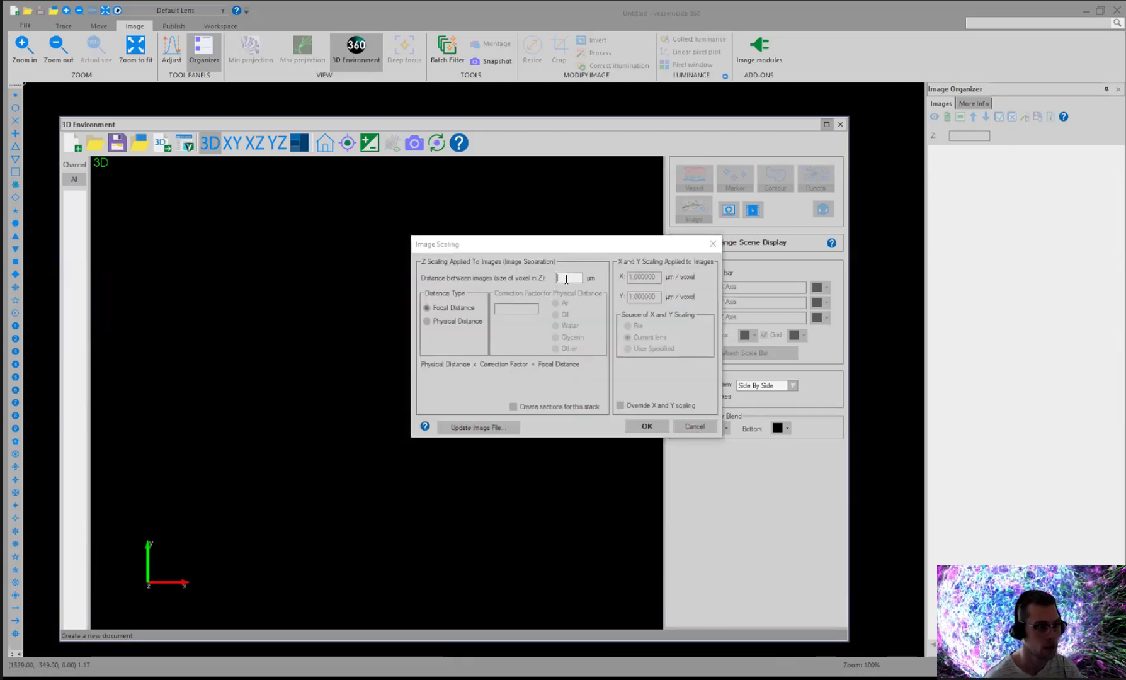
# Step: Load the RatBrain image stack with a 7.50 µm distance between images and overridden X and Y scaling, with X at 7.5 µm per voxel
pyautogui.click(565, 280)
pyautogui.write('7.50')
pyautogui.press('Tab')
pyautogui.press('Tab')
pyautogui.press('Tab')
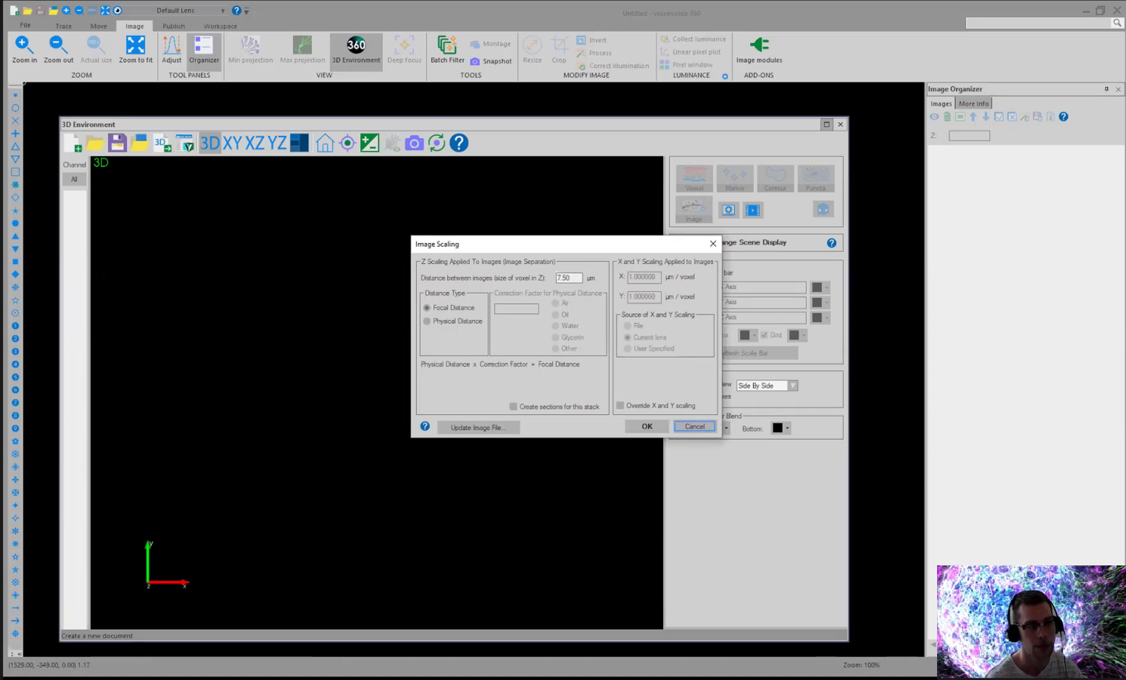
pyautogui.press('Tab')
pyautogui.press('space')
pyautogui.hotkey('shift', 'Tab')
pyautogui.hotkey('shift', 'Tab')
pyautogui.write('7.5')
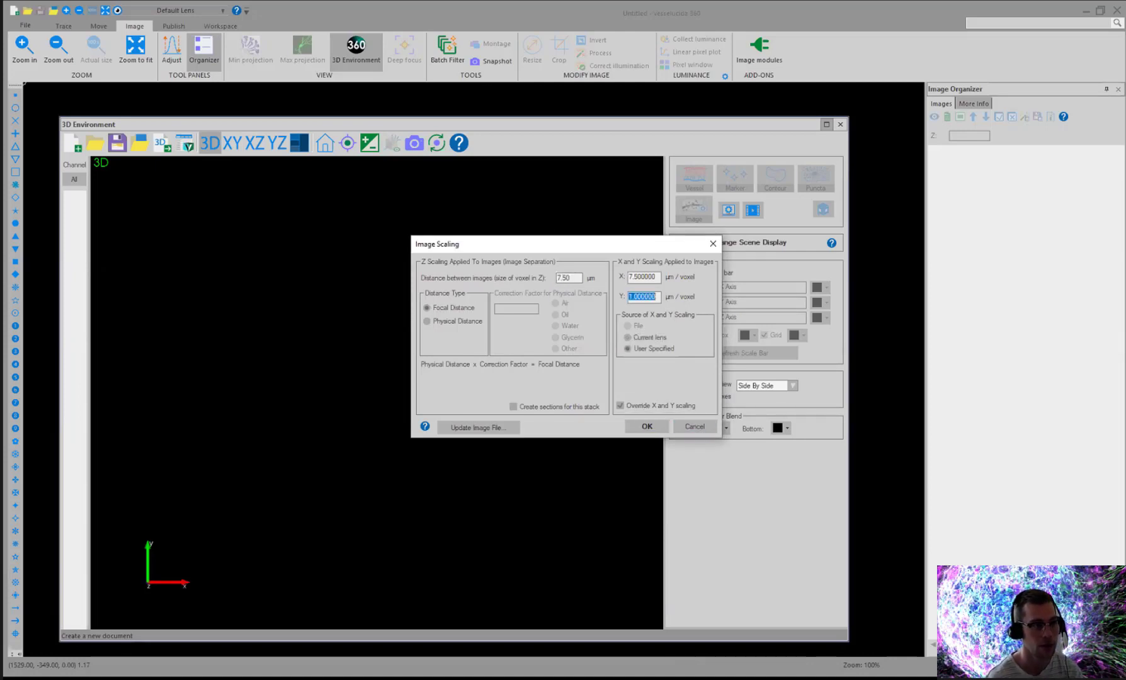
pyautogui.press('Return')
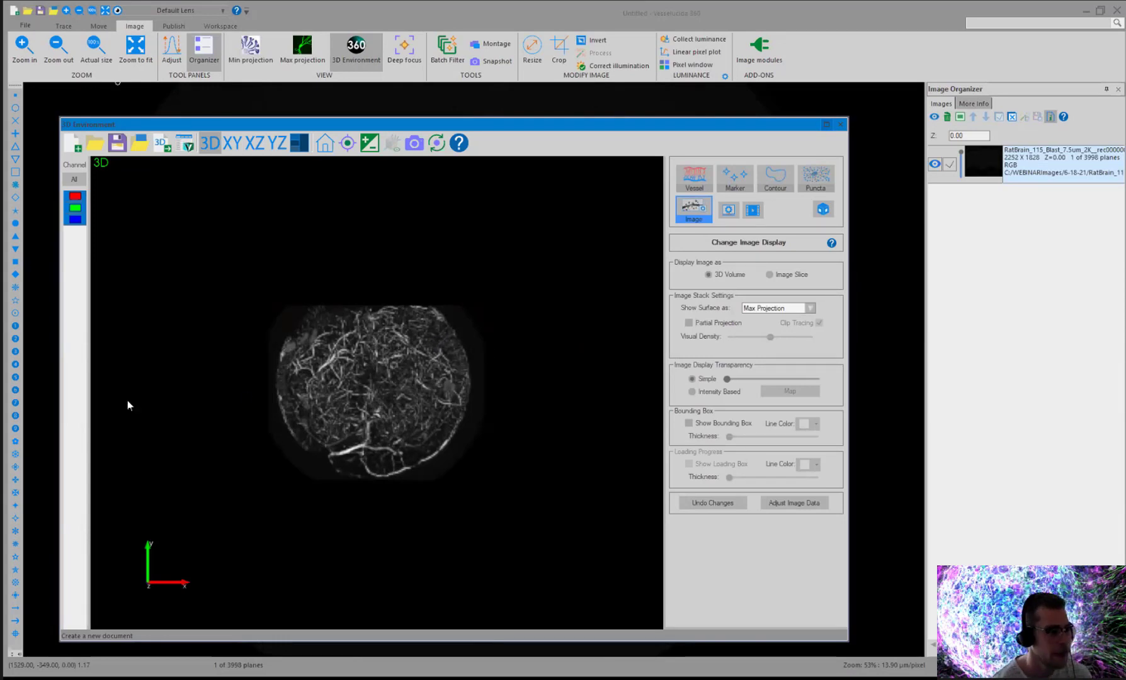
# Step: Examine the vasculature in the rat brain volume from the side and from the front, close up and as a whole
pyautogui.moveTo(354, 373); pyautogui.dragTo(277, 362)
pyautogui.scroll(2, 451, 370)
pyautogui.scroll(1, 408, 374)
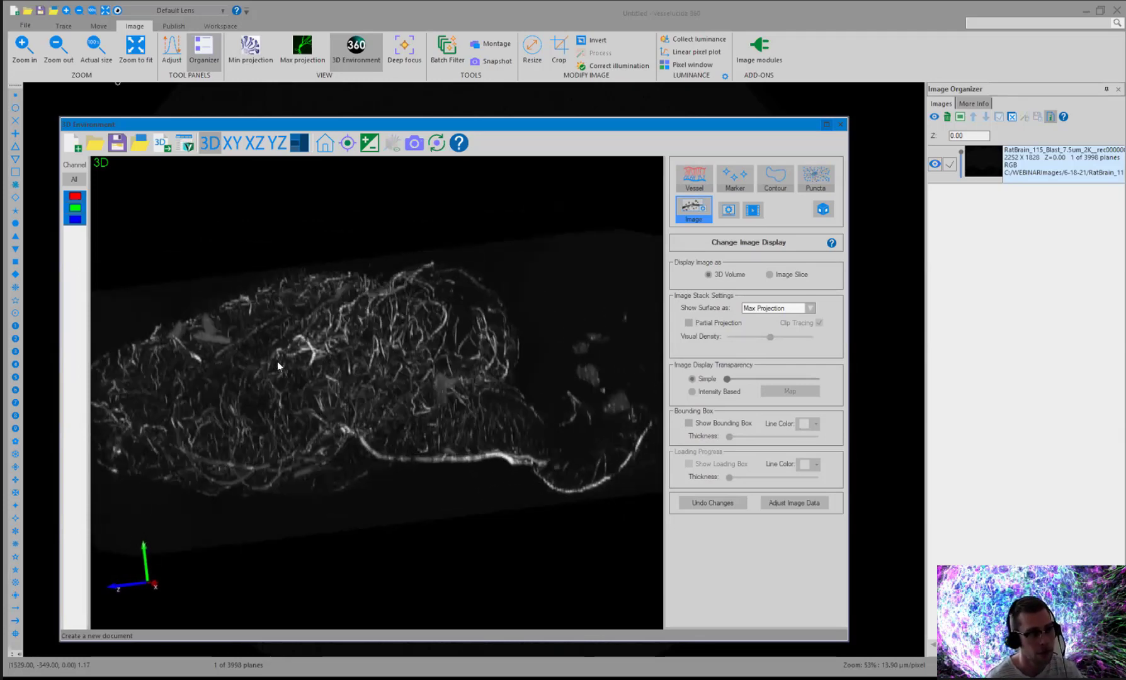
pyautogui.scroll(4, 399, 370)
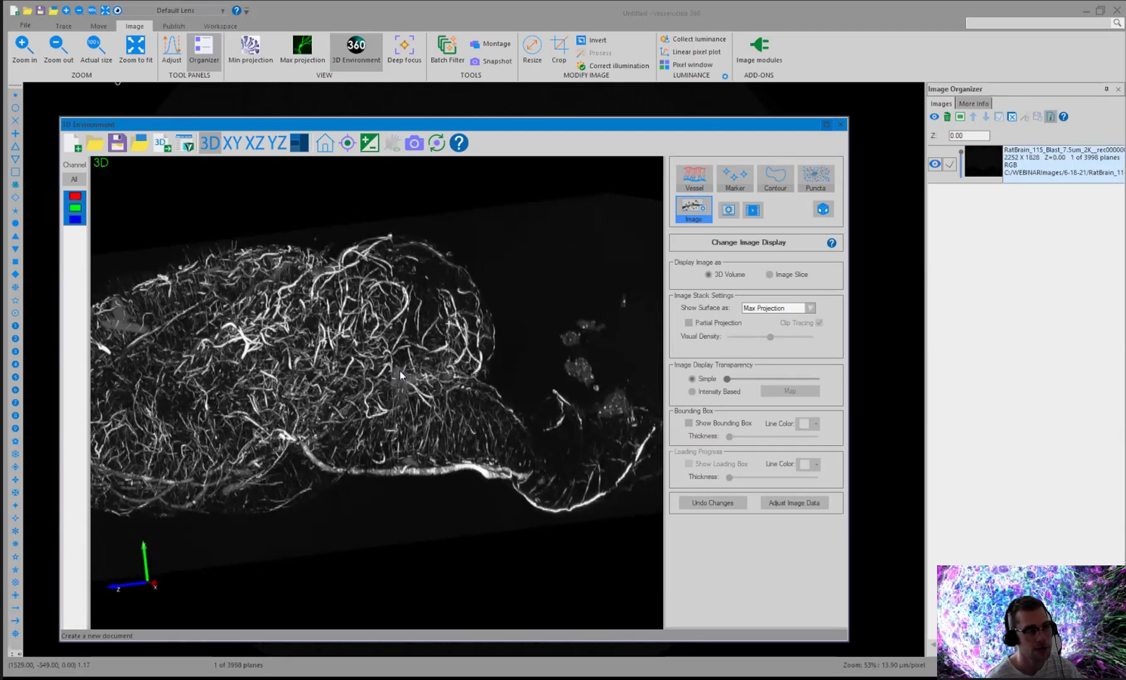
pyautogui.scroll(2, 399, 372)
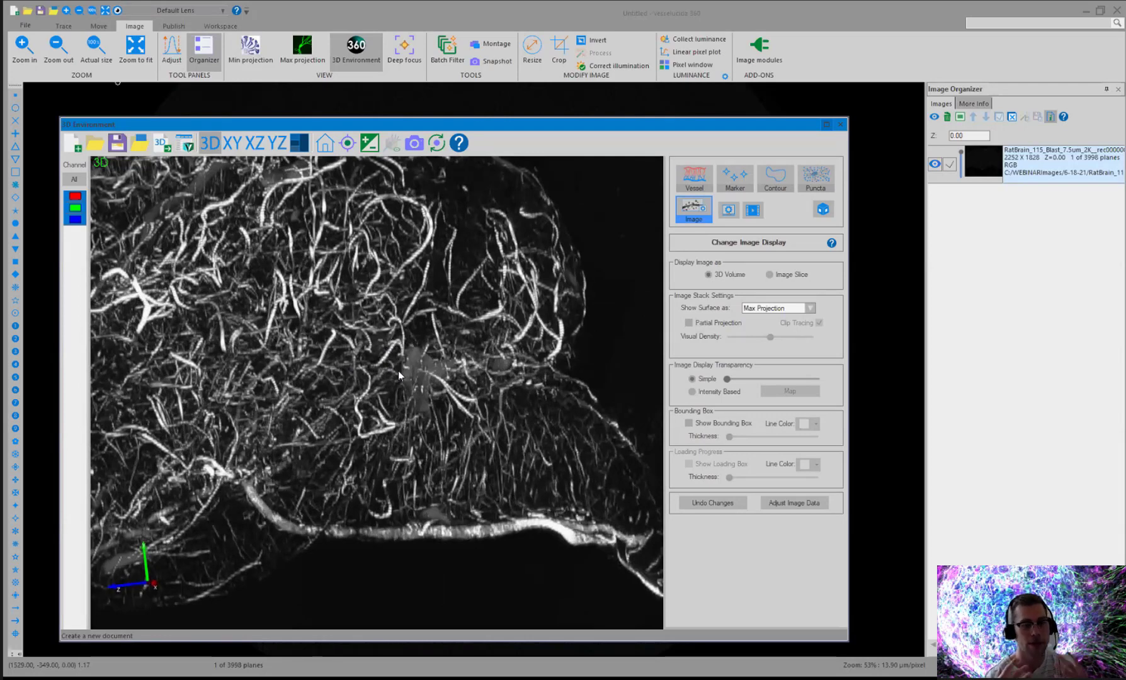
pyautogui.scroll(3, 396, 377)
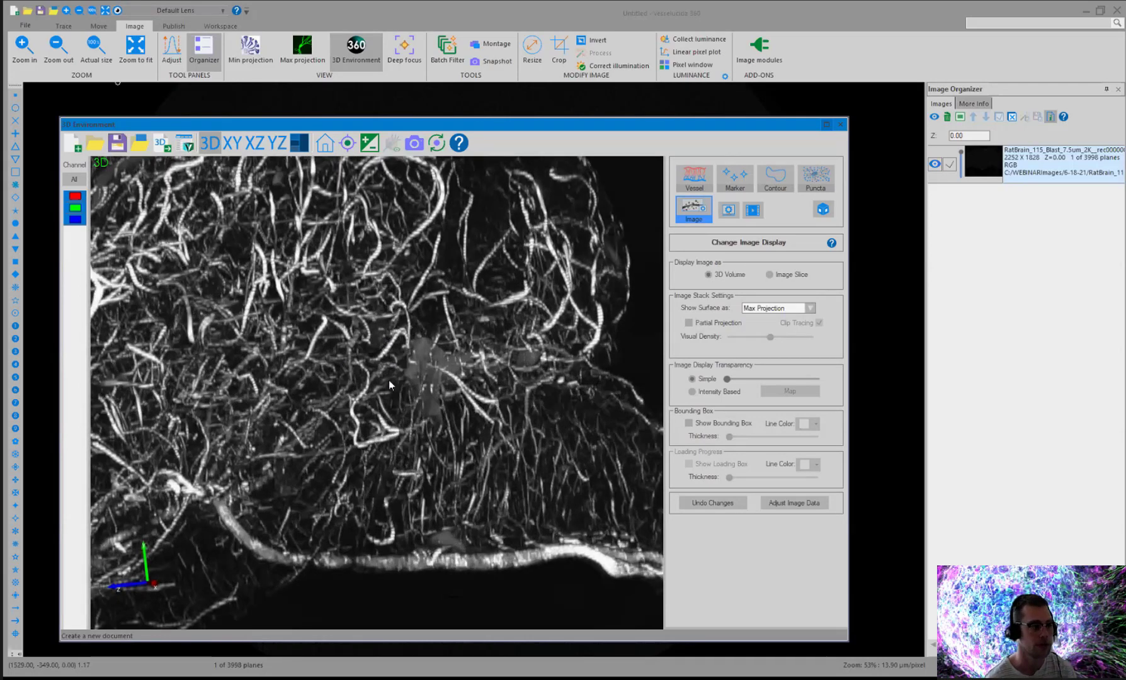
pyautogui.moveTo(391, 399); pyautogui.dragTo(495, 400)
pyautogui.scroll(-5, 495, 399)
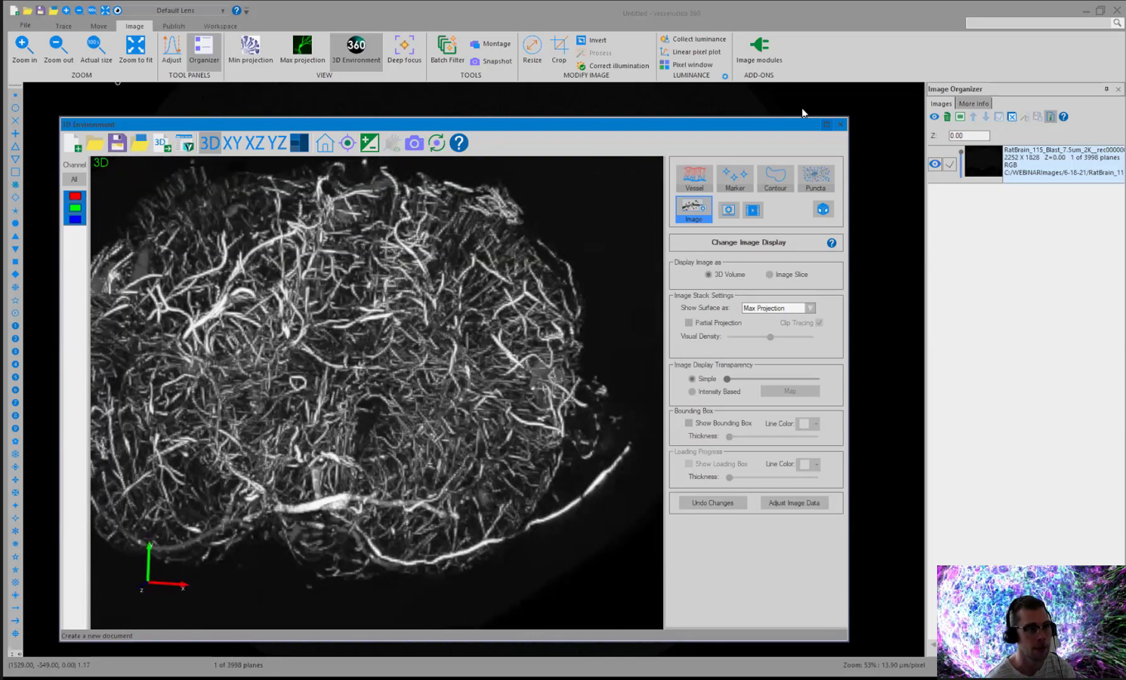
# Step: Maximize the 3D Environment window and view the whole brain volume from different angles
pyautogui.moveTo(803, 123); pyautogui.dragTo(747, 8)
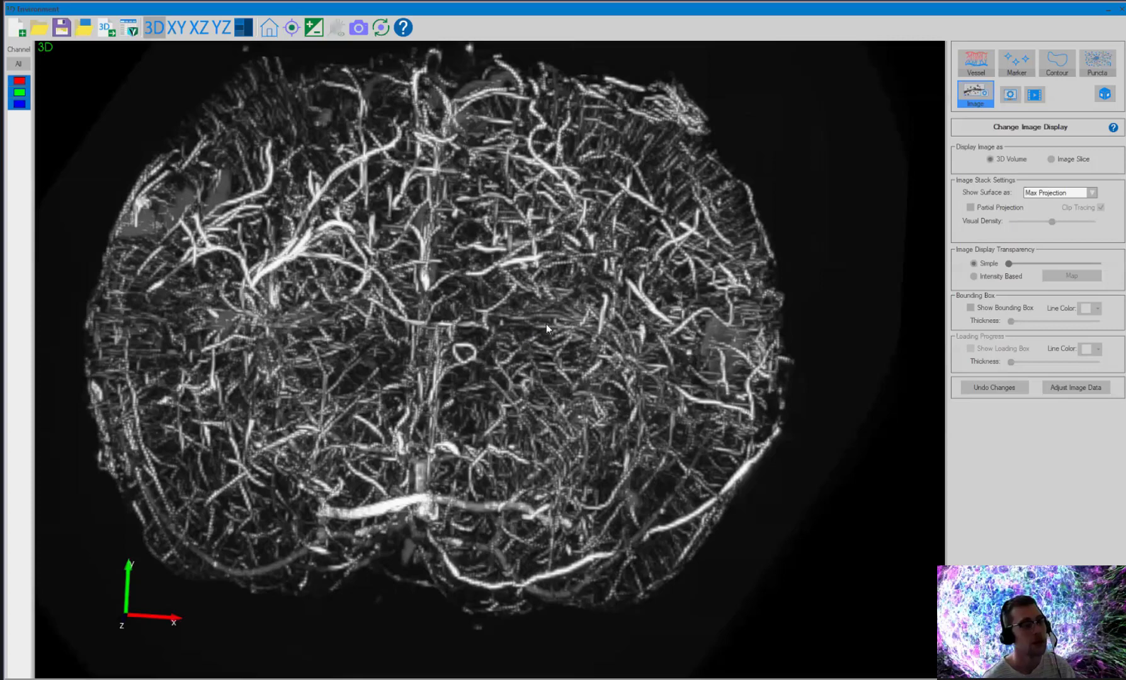
pyautogui.moveTo(546, 323); pyautogui.dragTo(590, 285)
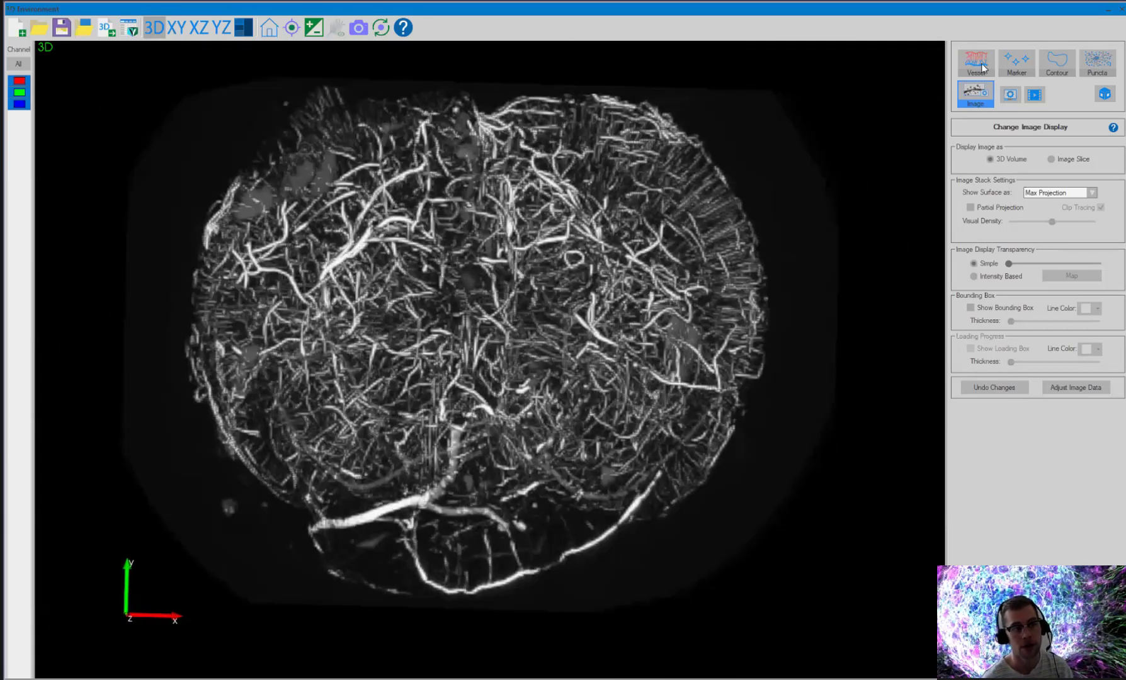
pyautogui.click(980, 71)
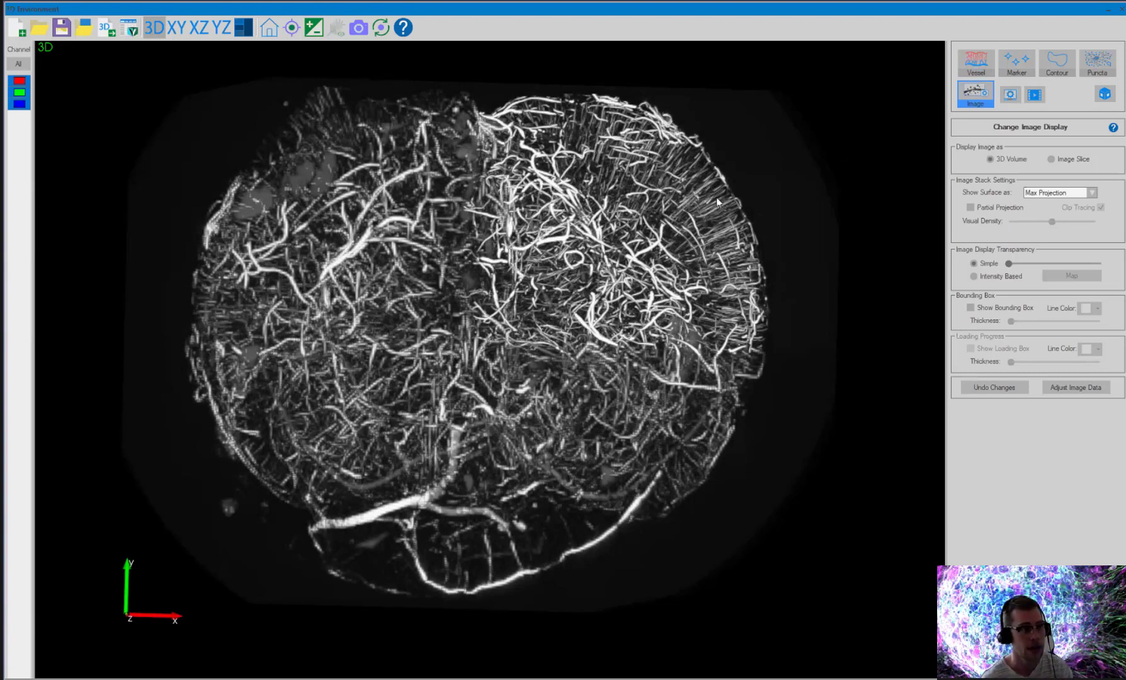
pyautogui.moveTo(665, 200); pyautogui.dragTo(726, 192)
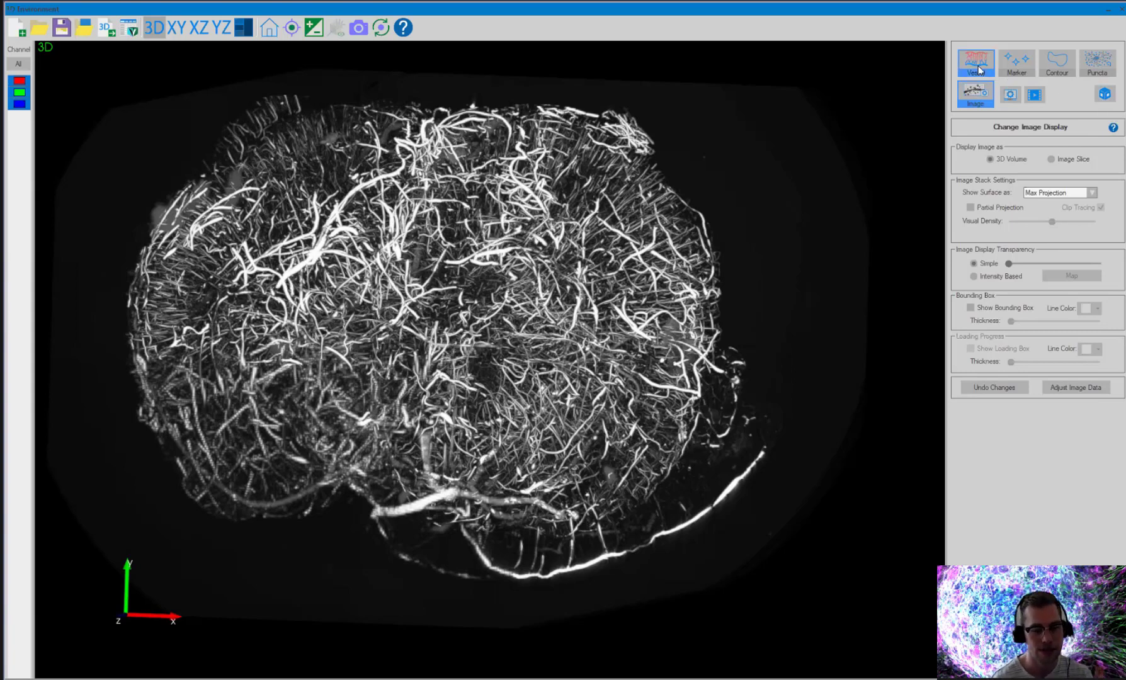
pyautogui.click(1084, 64)
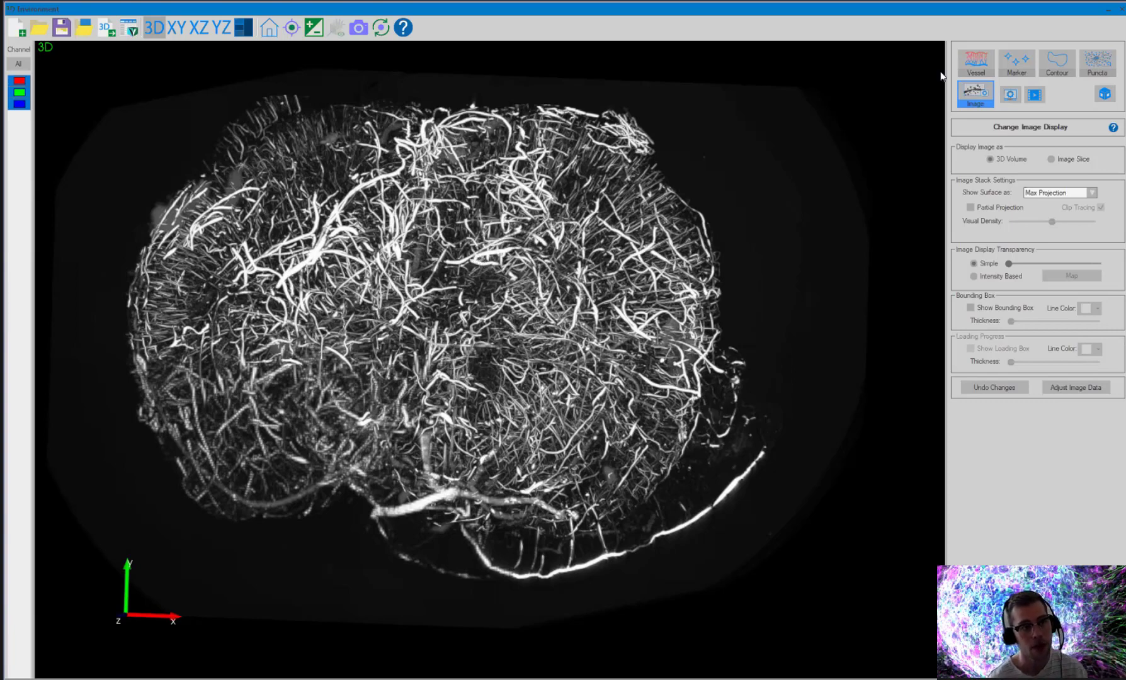
# Step: Switch to contour tracing and move the displayed XY image slice to plane 1892
pyautogui.click(1057, 71)
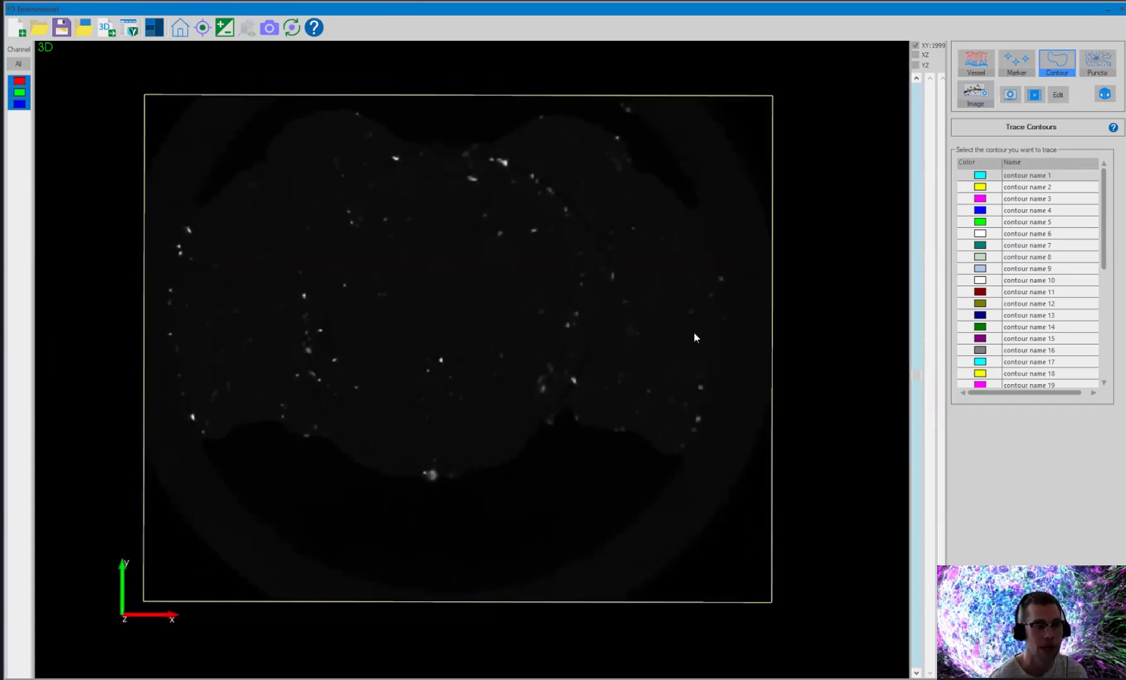
pyautogui.click(916, 377)
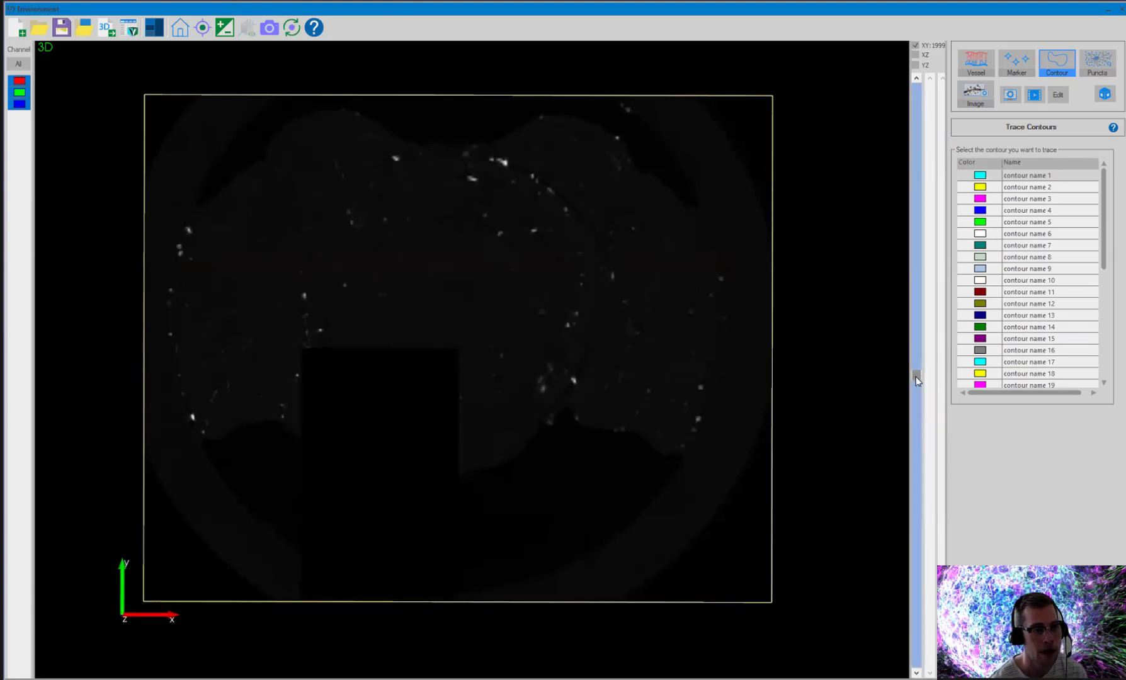
pyautogui.moveTo(916, 376); pyautogui.dragTo(915, 351)
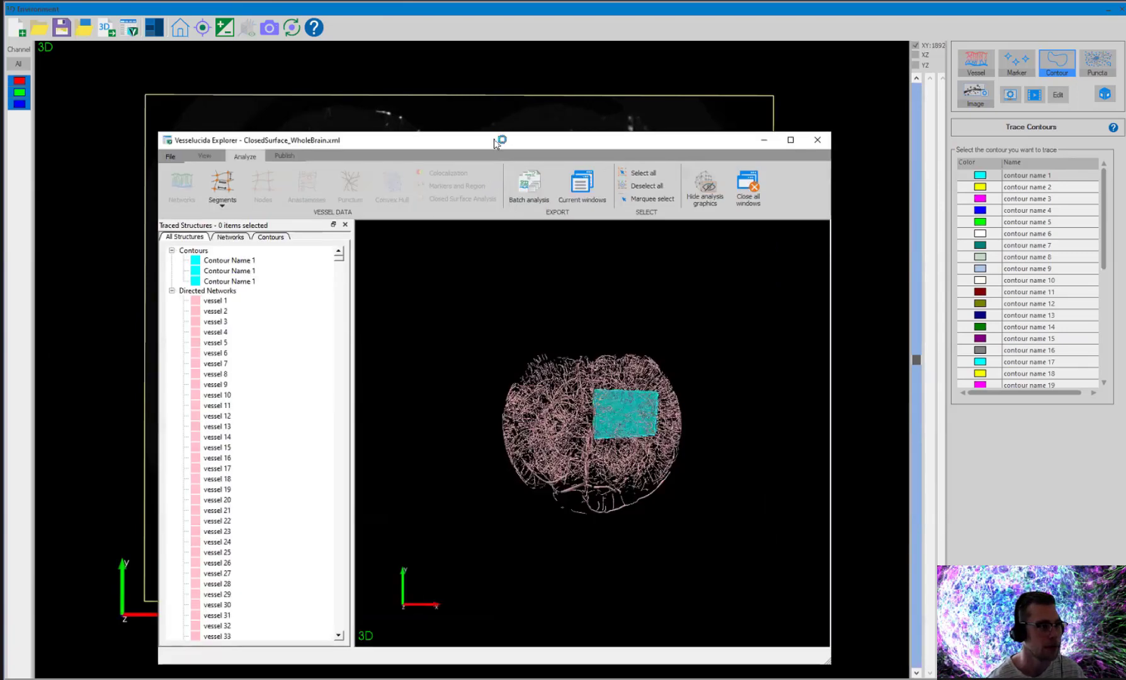
# Step: Maximize Vesselucida Explorer with ClosedSurface_WholeBrain.xml and view the cyan closed surface among the brain vessels from the side and front
pyautogui.doubleClick(497, 141)
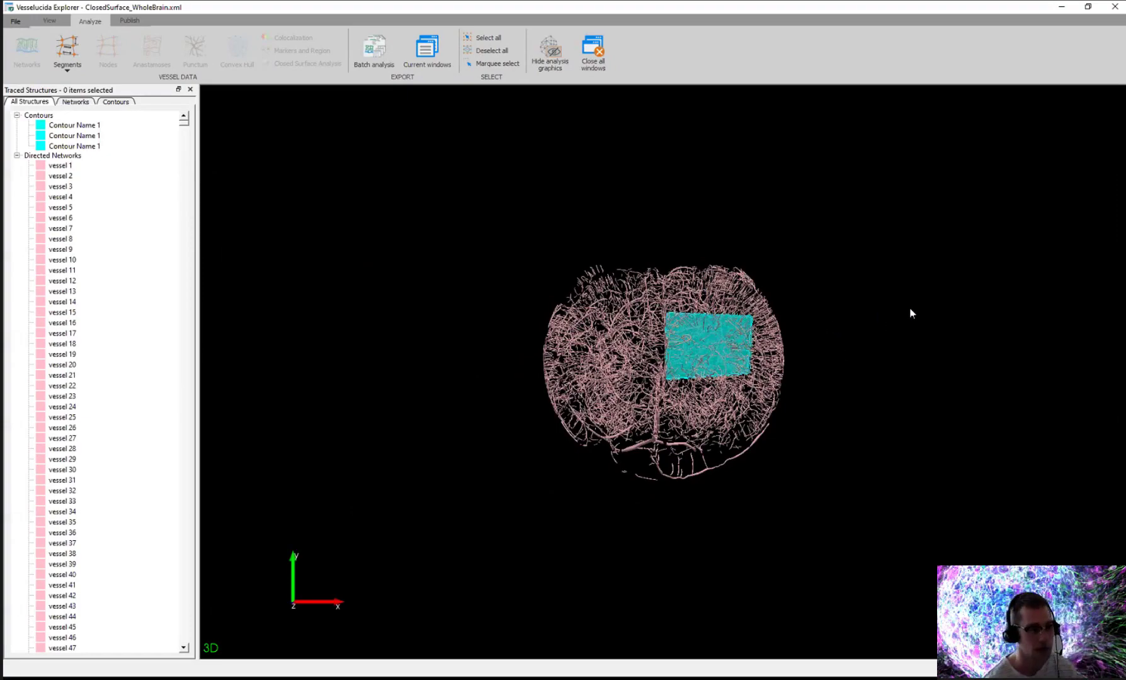
pyautogui.moveTo(837, 312); pyautogui.dragTo(749, 323)
pyautogui.moveTo(599, 309); pyautogui.dragTo(426, 348)
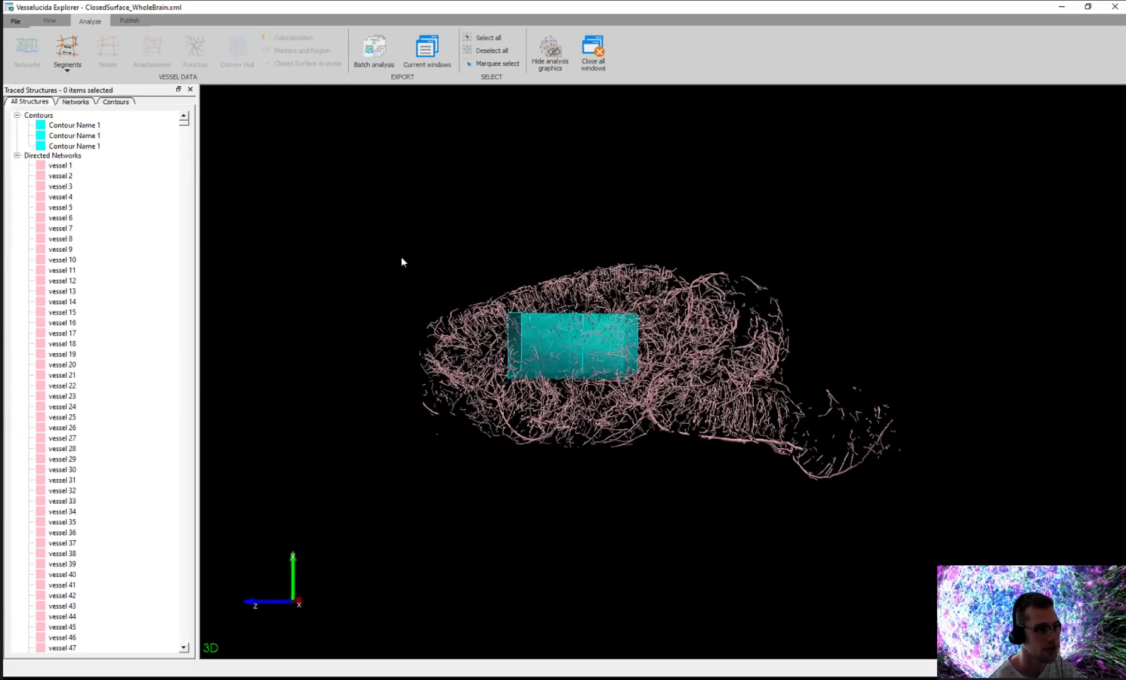
pyautogui.scroll(5, 604, 320)
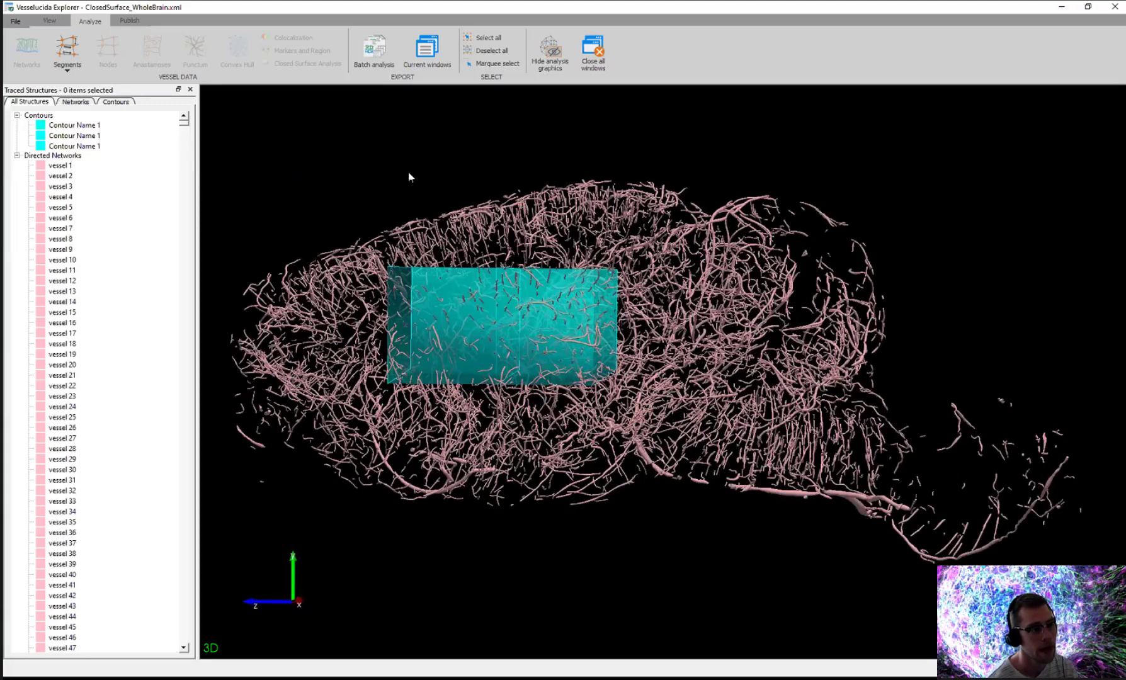
pyautogui.moveTo(628, 233)
pyautogui.mouseDown()
pyautogui.moveTo(657, 264)
pyautogui.moveTo(624, 245)
pyautogui.moveTo(632, 222)
pyautogui.mouseUp()
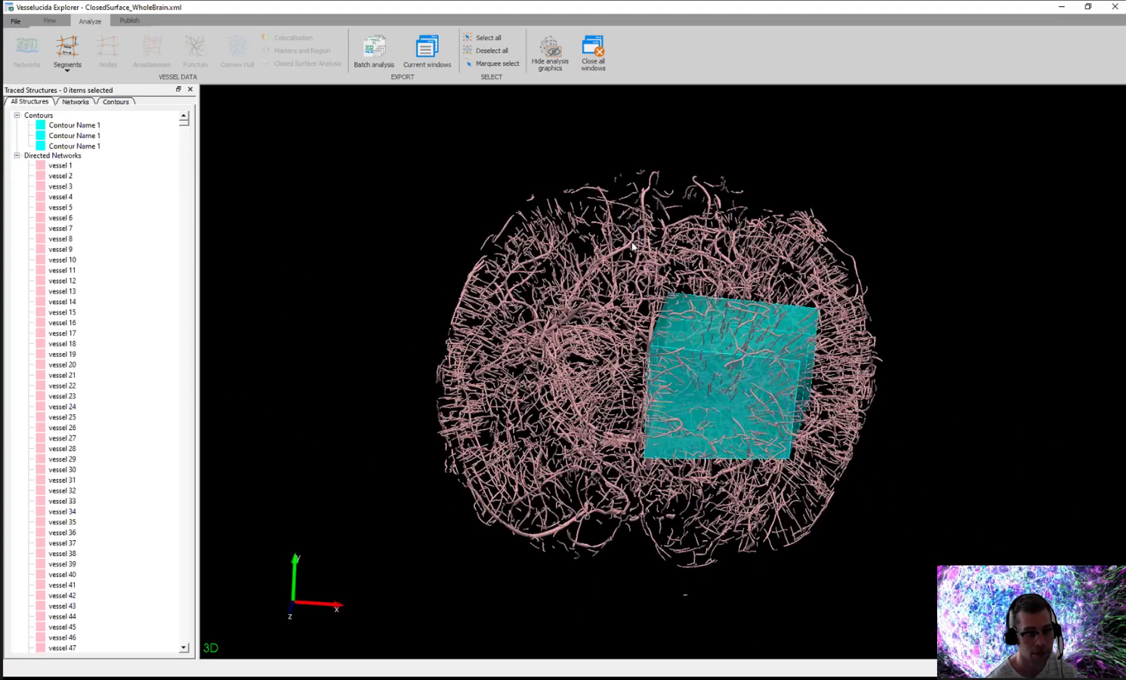
pyautogui.moveTo(956, 306); pyautogui.dragTo(982, 360)
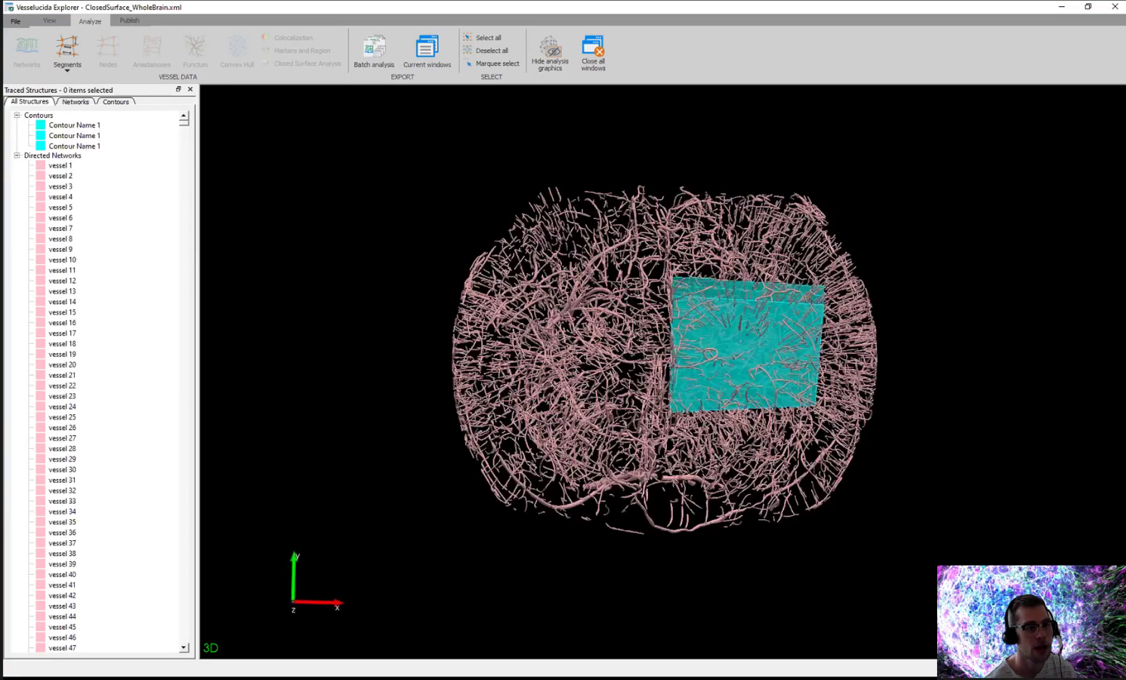
# Step: Bring the Segment In Closed Surface - Network results window beside the model and shift the model clear of it
pyautogui.moveTo(1124, 124); pyautogui.dragTo(756, 131)
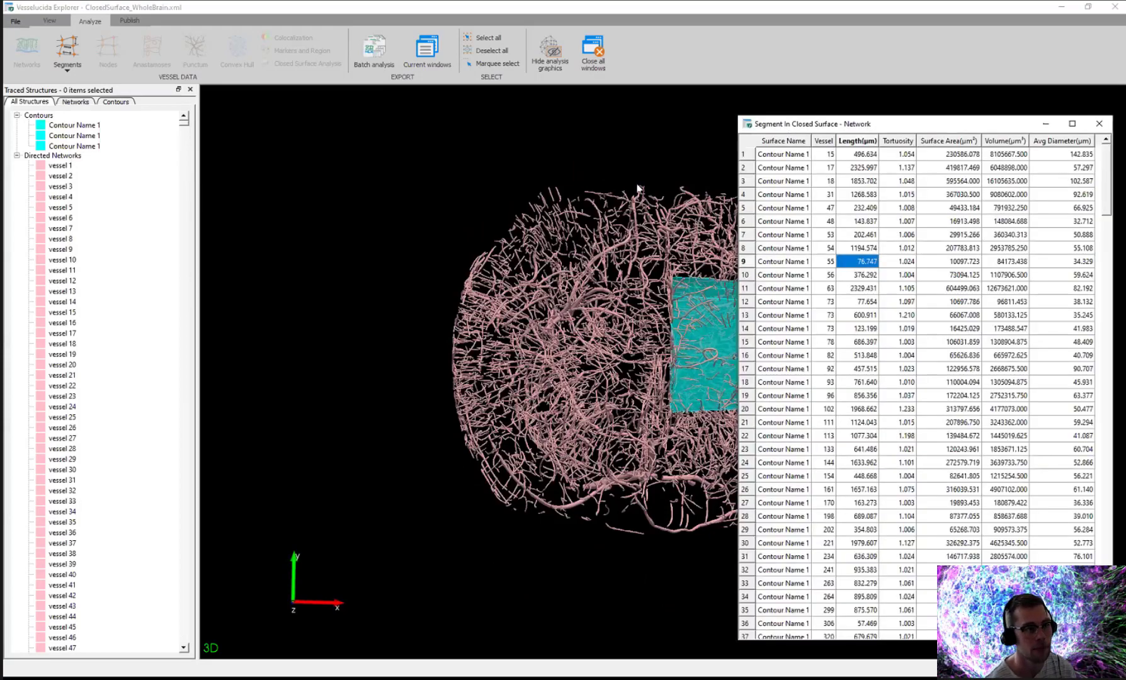
pyautogui.moveTo(521, 168); pyautogui.dragTo(376, 147, button='middle')
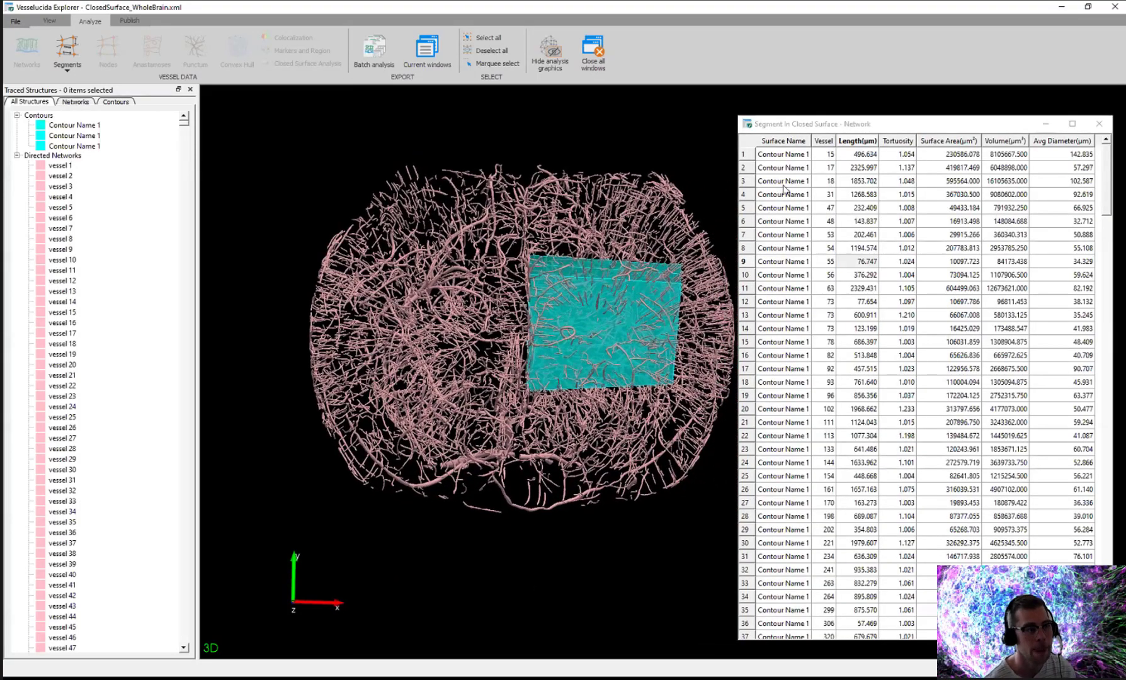
pyautogui.moveTo(723, 206); pyautogui.dragTo(652, 204, button='middle')
pyautogui.scroll(1, 627, 208)
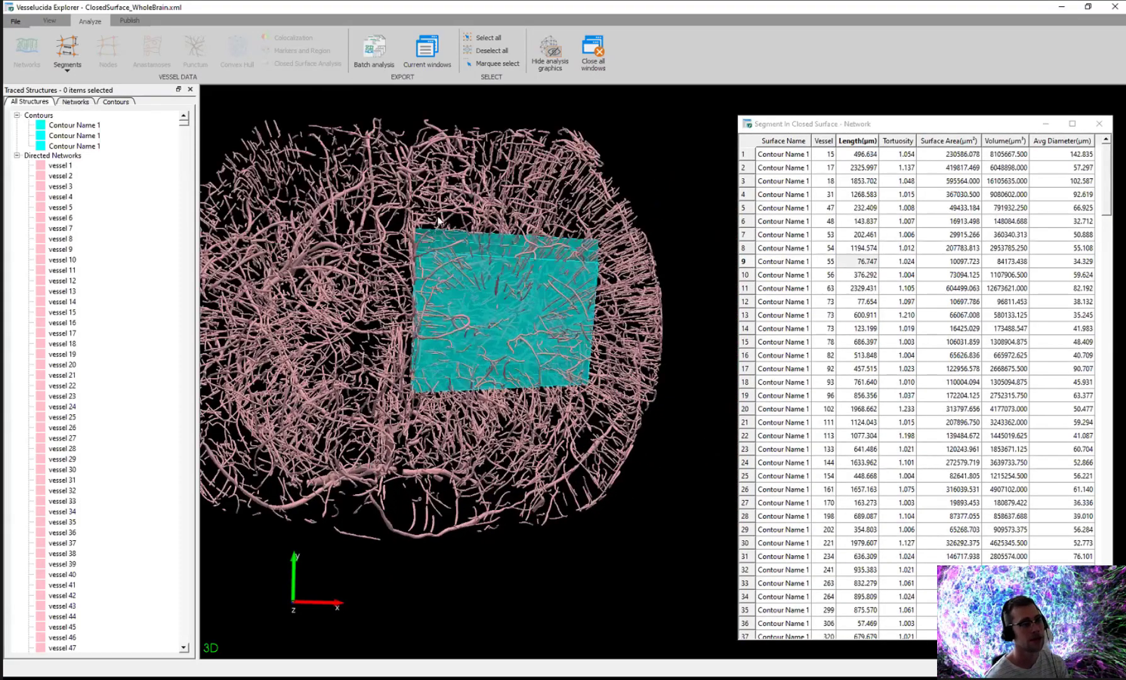
# Step: Inspect the closed surface's extent from several angles and highlight the surface names in rows 1 to 6 of the results table
pyautogui.scroll(-2, 572, 203)
pyautogui.moveTo(559, 166); pyautogui.dragTo(580, 197)
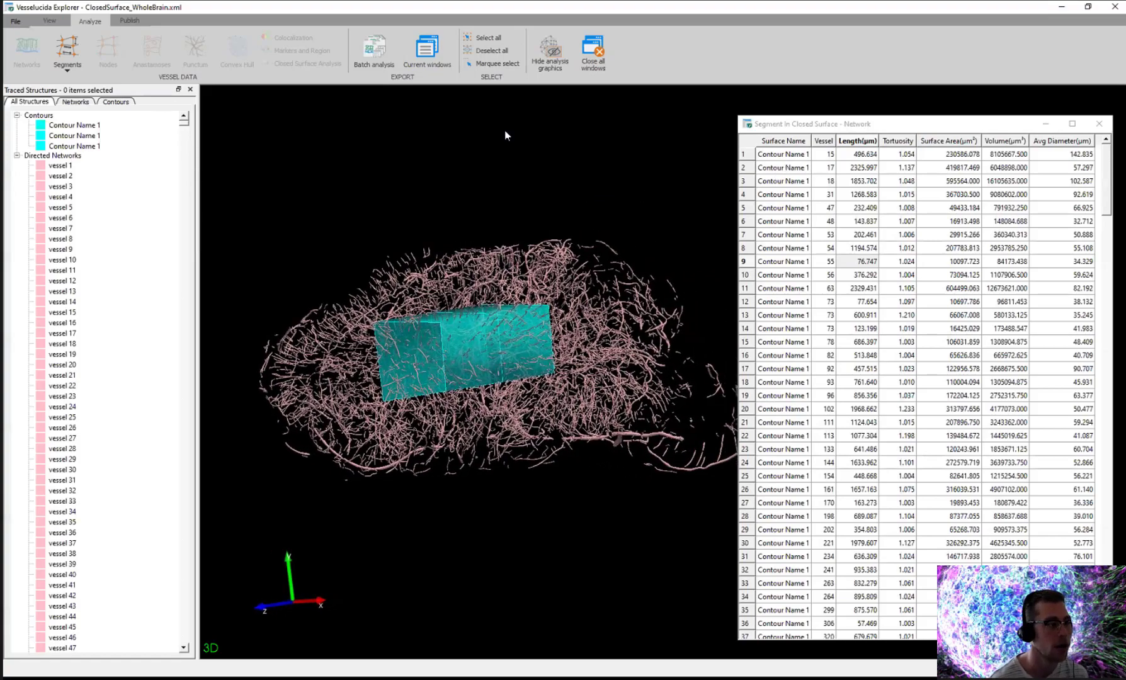
pyautogui.scroll(5, 354, 277)
pyautogui.scroll(-5, 439, 289)
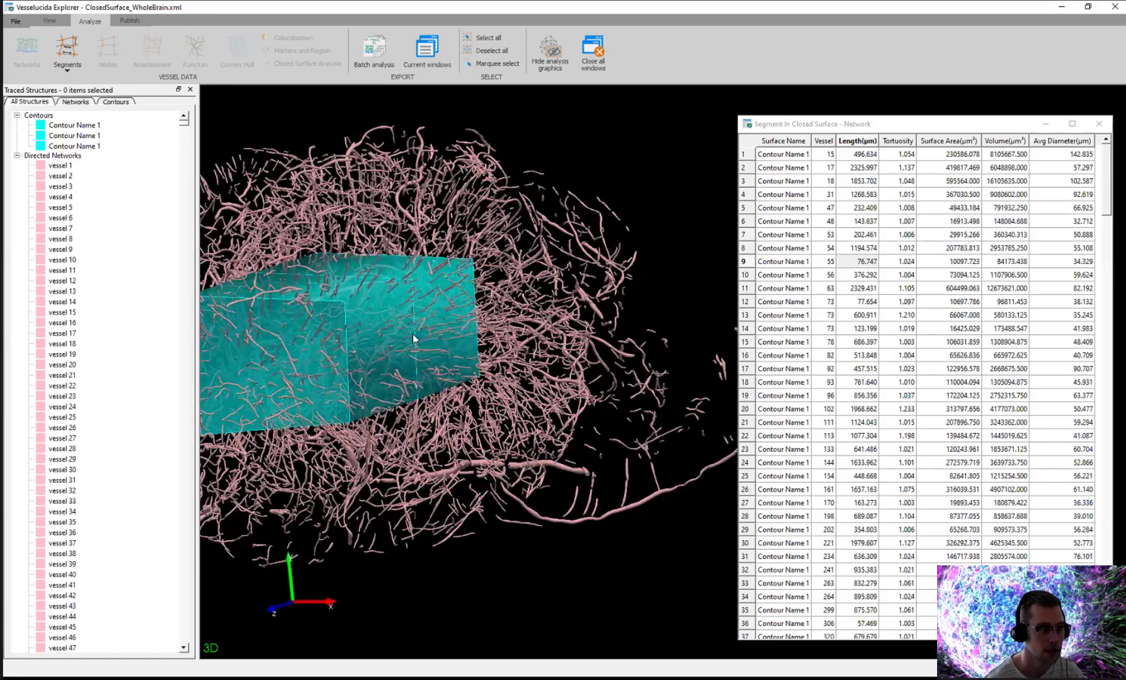
pyautogui.moveTo(443, 323); pyautogui.dragTo(473, 346)
pyautogui.moveTo(796, 157); pyautogui.dragTo(793, 224)
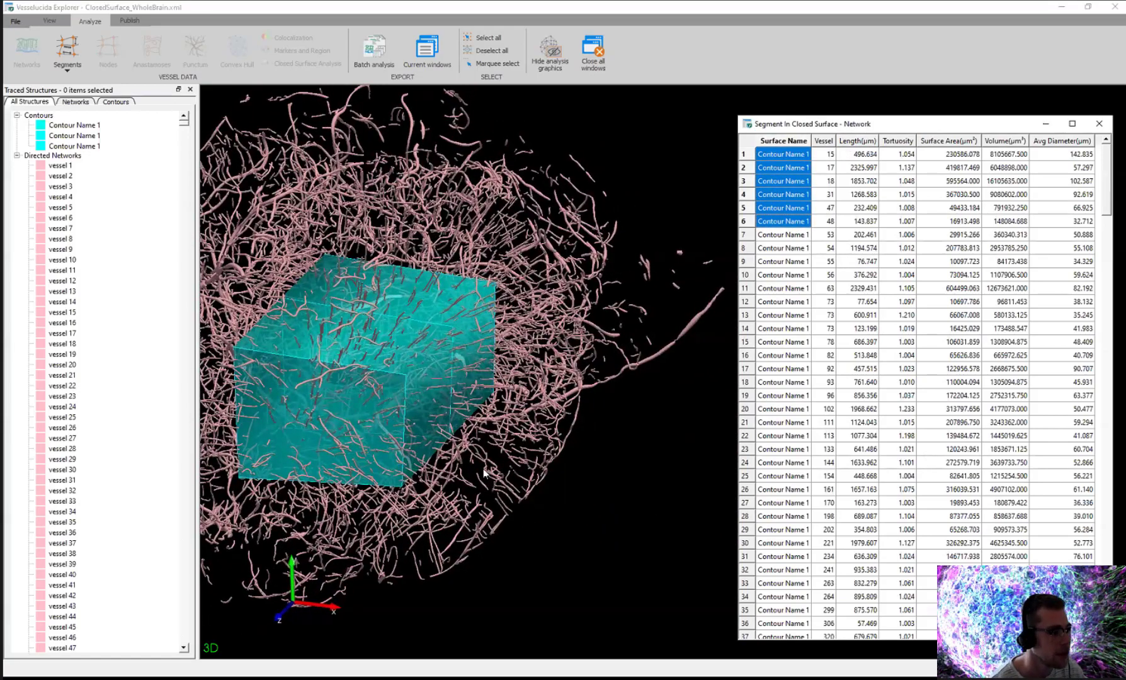
# Step: Examine close up the vessel segments enclosed by and crossing the walls of the closed surface
pyautogui.scroll(3, 434, 381)
pyautogui.moveTo(350, 372); pyautogui.dragTo(536, 391, button='middle')
pyautogui.moveTo(505, 394); pyautogui.dragTo(469, 242)
pyautogui.scroll(2, 437, 235)
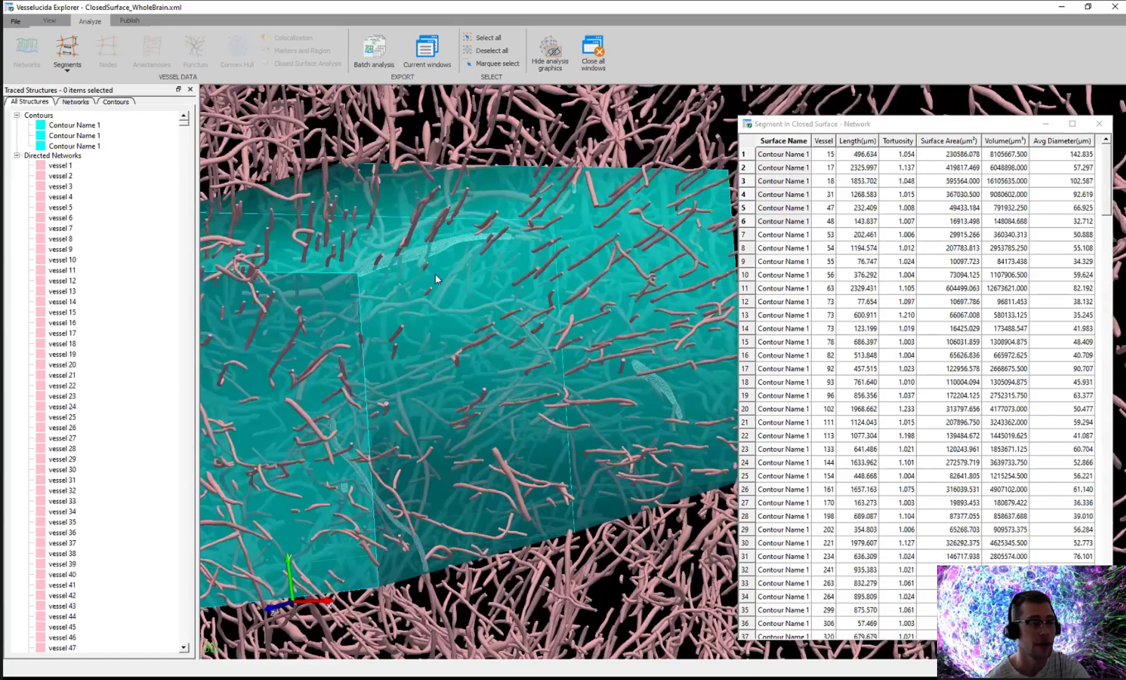
pyautogui.moveTo(435, 275); pyautogui.dragTo(463, 272)
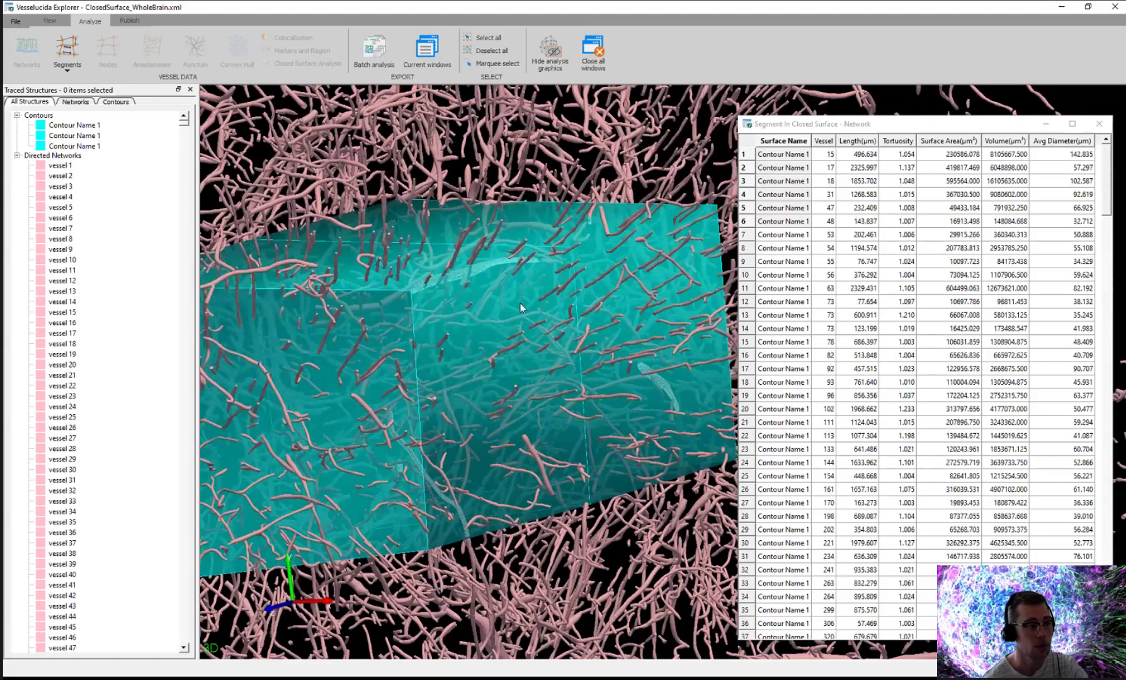
pyautogui.moveTo(520, 303)
pyautogui.mouseDown()
pyautogui.moveTo(536, 315)
pyautogui.moveTo(536, 300)
pyautogui.mouseUp()
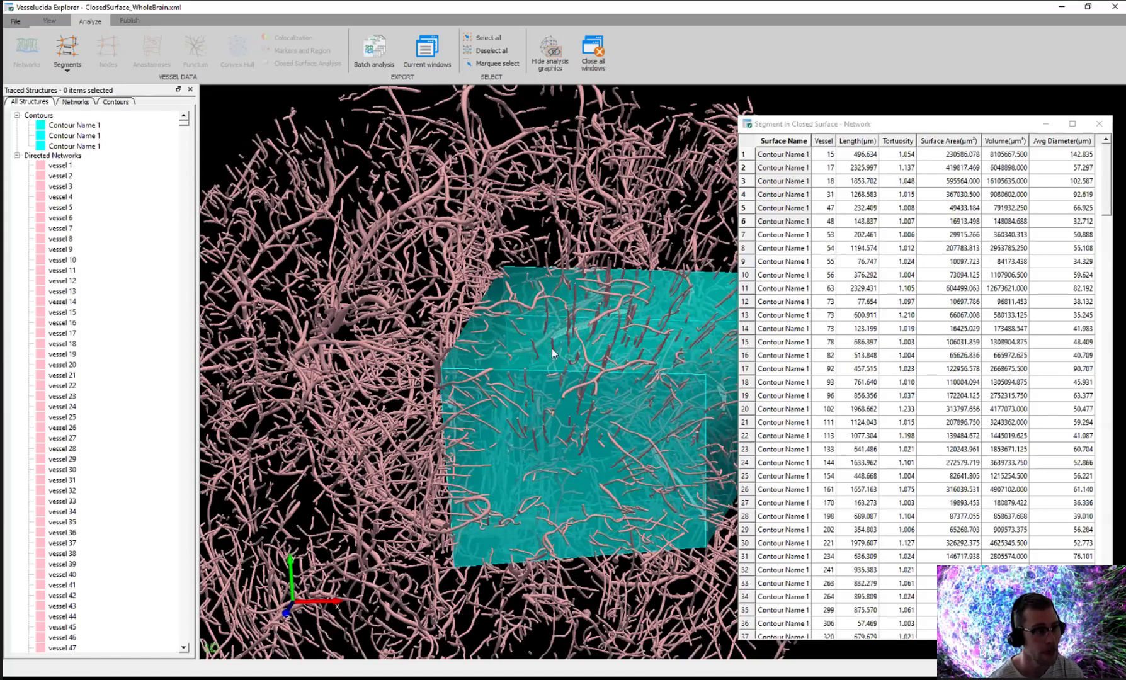
# Step: Review the closed surface's position within the whole-brain vessel network from the front and at an oblique angle
pyautogui.moveTo(552, 348); pyautogui.dragTo(585, 337)
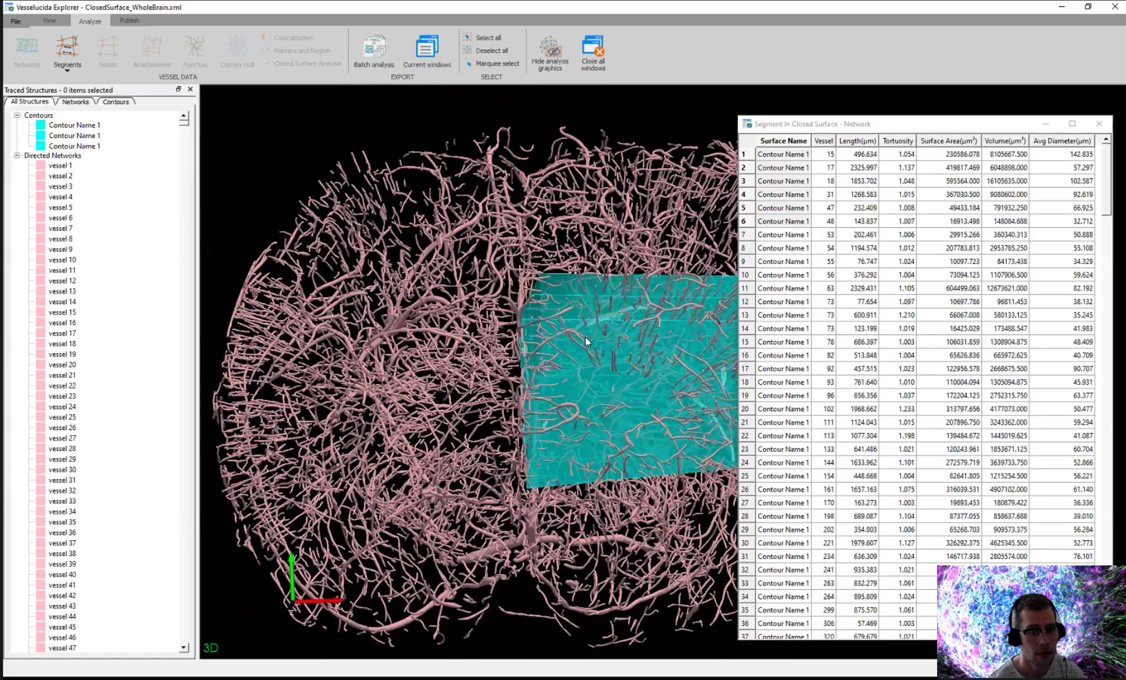
pyautogui.scroll(-5, 585, 336)
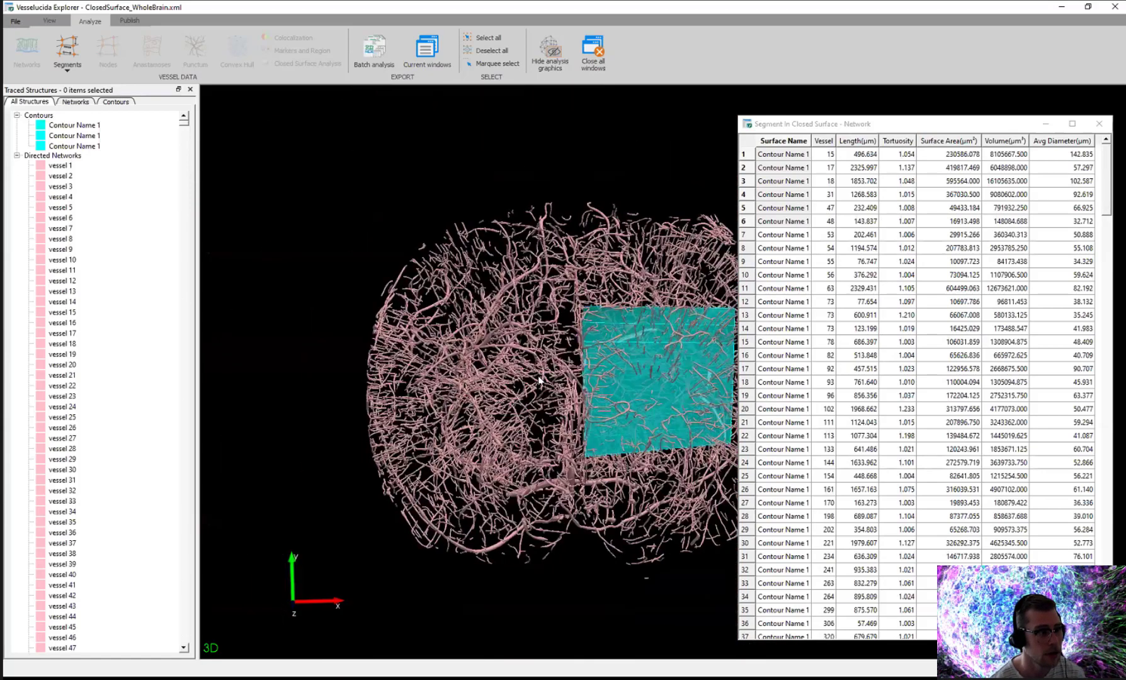
pyautogui.moveTo(539, 380); pyautogui.dragTo(520, 400)
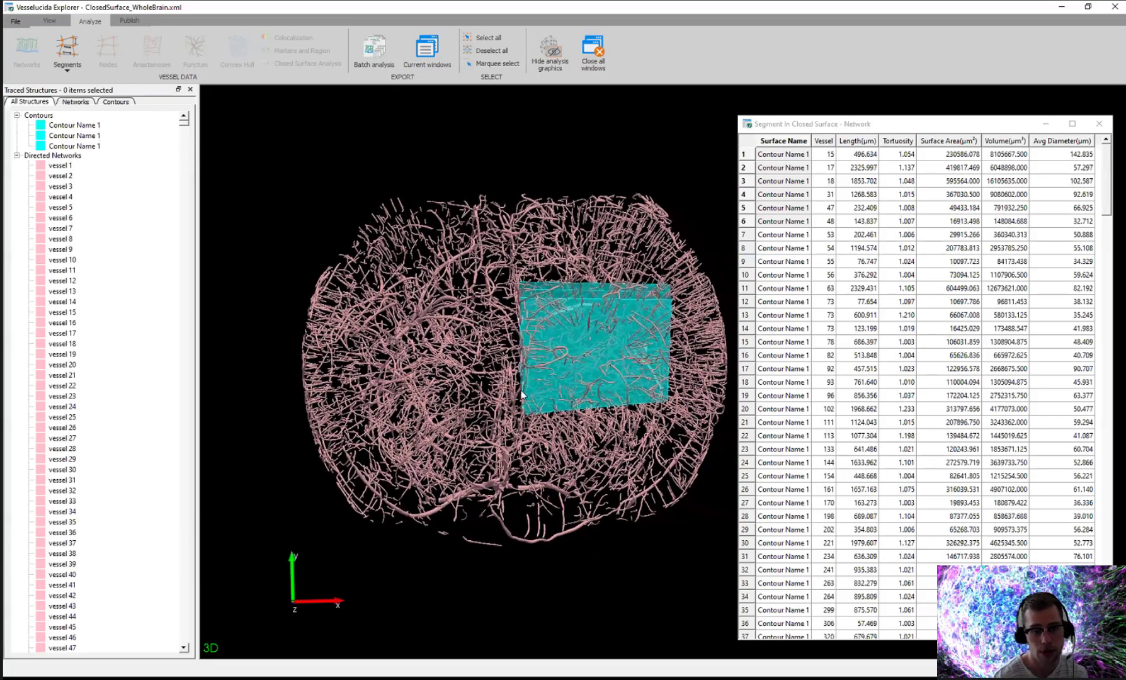
pyautogui.scroll(4, 521, 391)
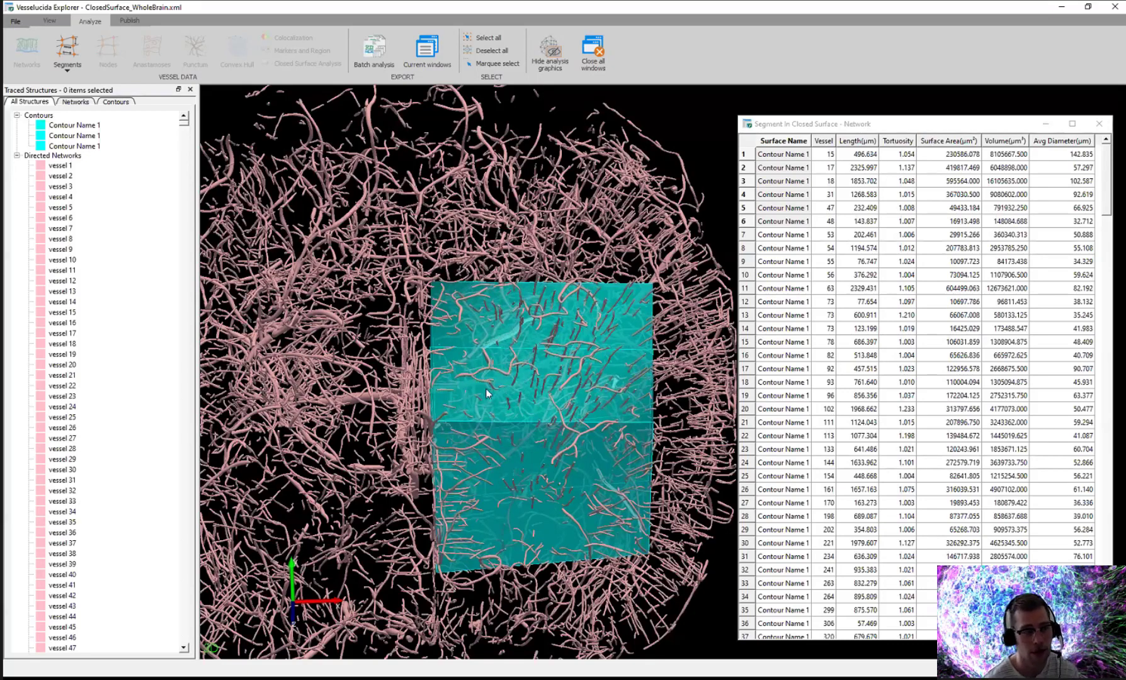
pyautogui.moveTo(503, 355); pyautogui.dragTo(532, 295)
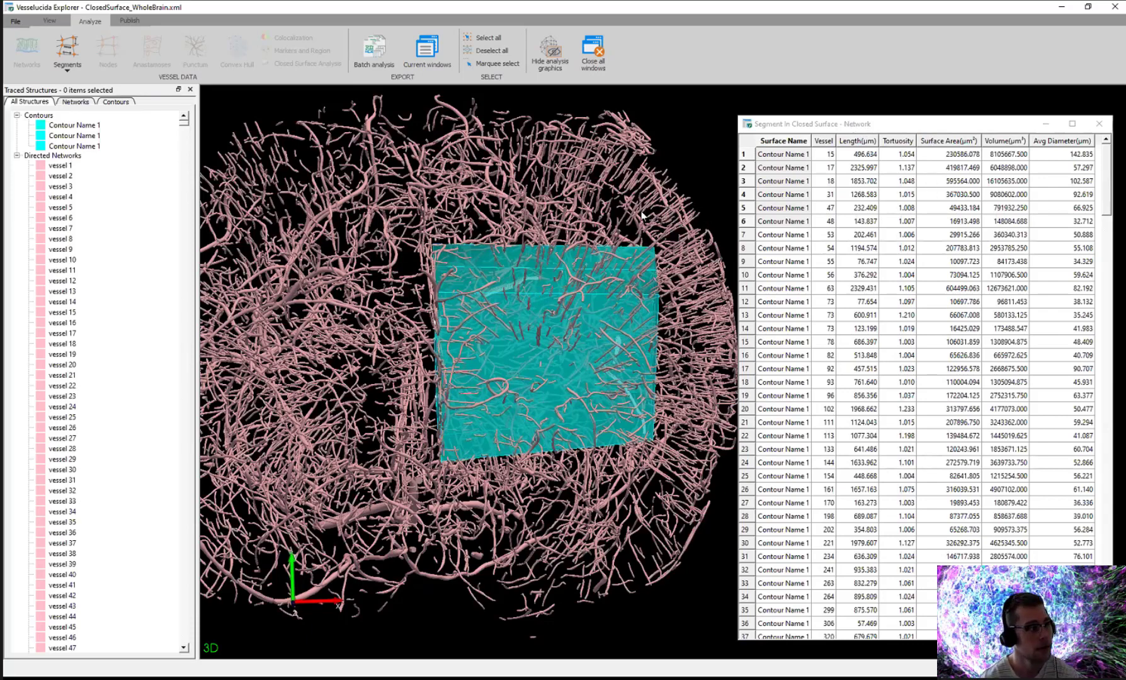
pyautogui.scroll(-1, 645, 213)
pyautogui.scroll(-2, 652, 211)
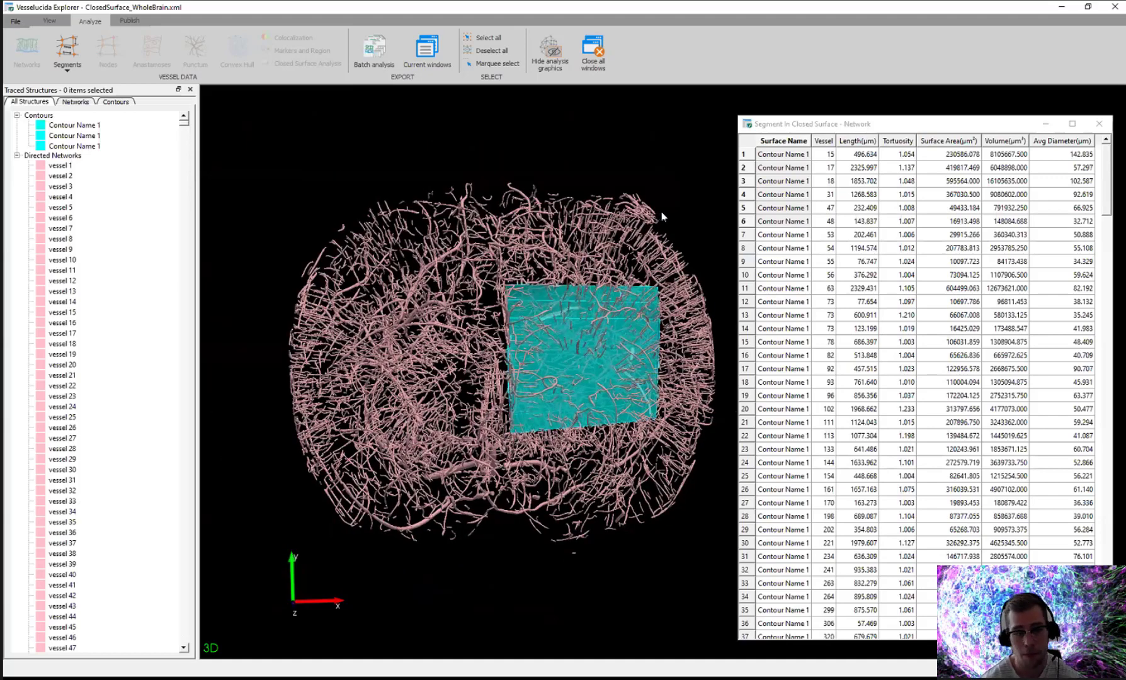
pyautogui.moveTo(662, 213); pyautogui.dragTo(671, 211)
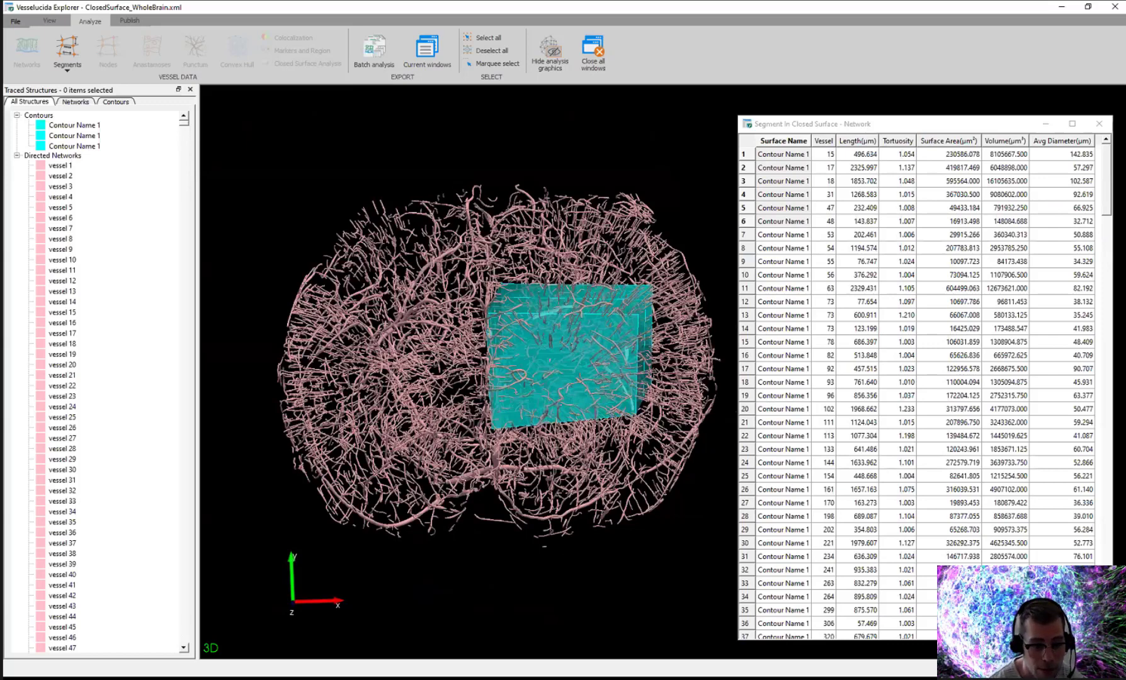
pyautogui.scroll(2, 498, 361)
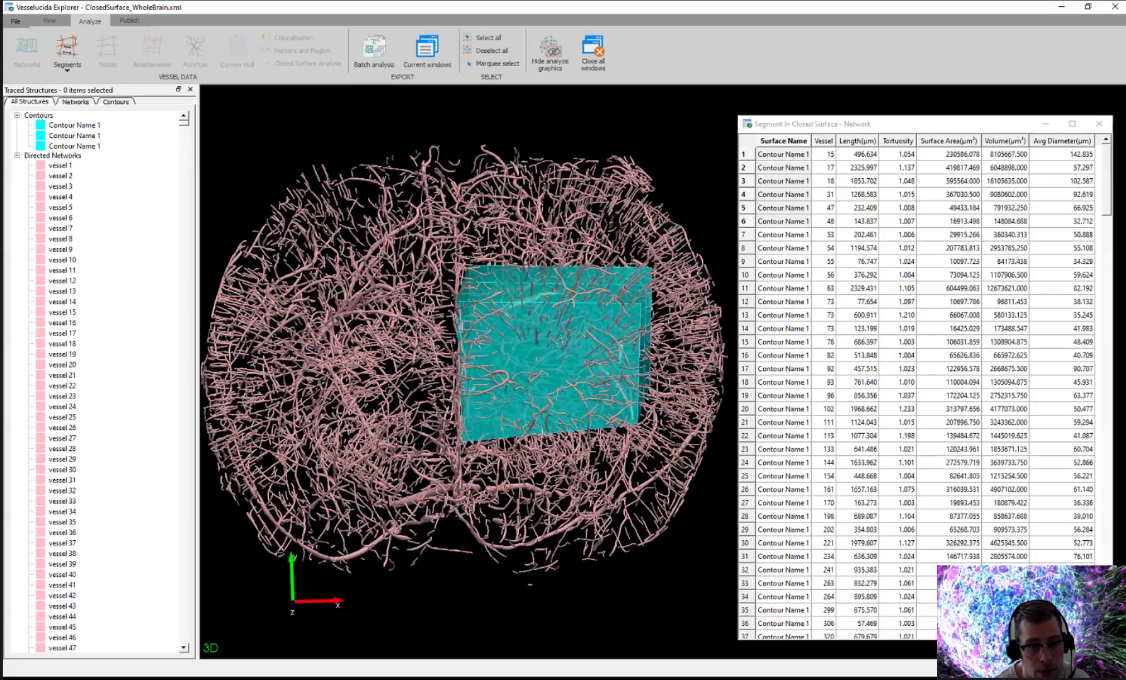